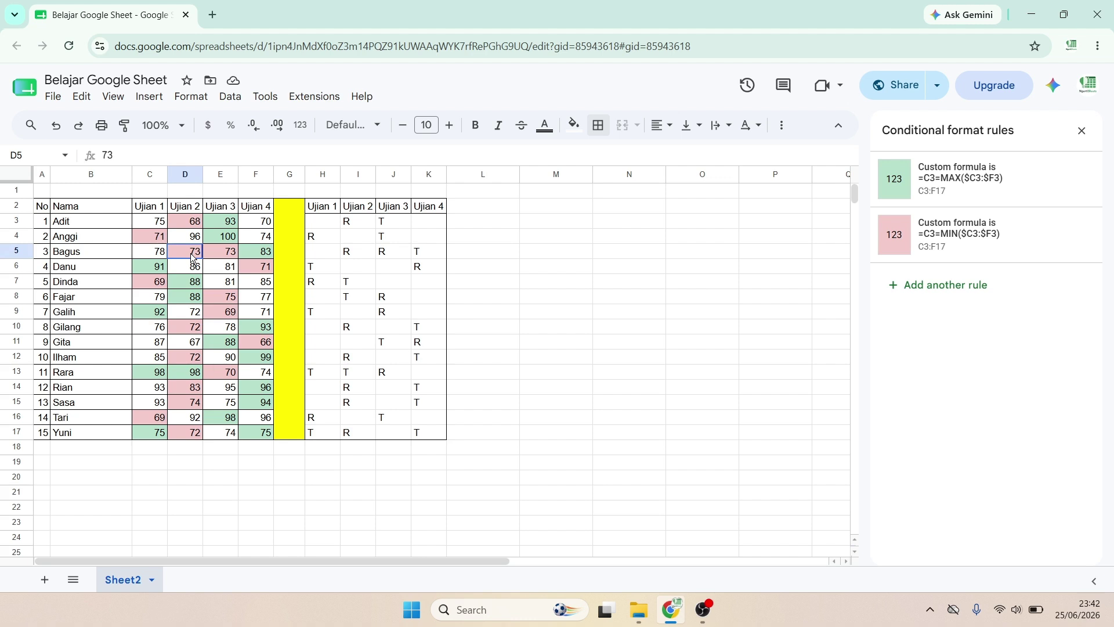
- Compare the tied scores in rows 5 and 13, such as D5:E5, with the R marks in I5:J5
{"action": "left_click", "coordinate": [482, 219]}
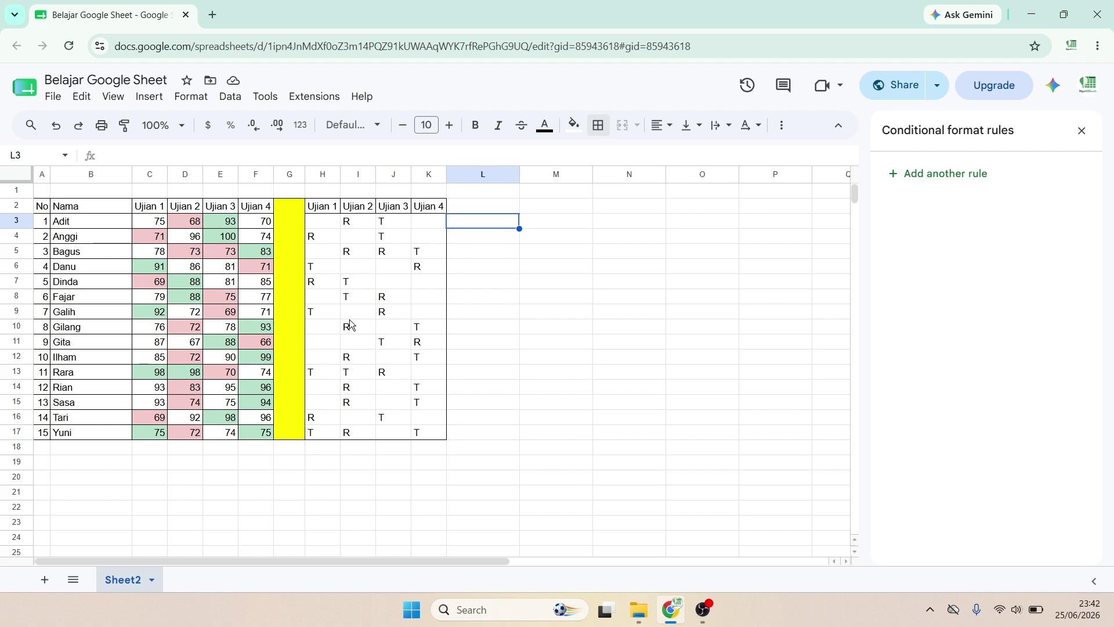
{"action": "left_click", "coordinate": [193, 257]}
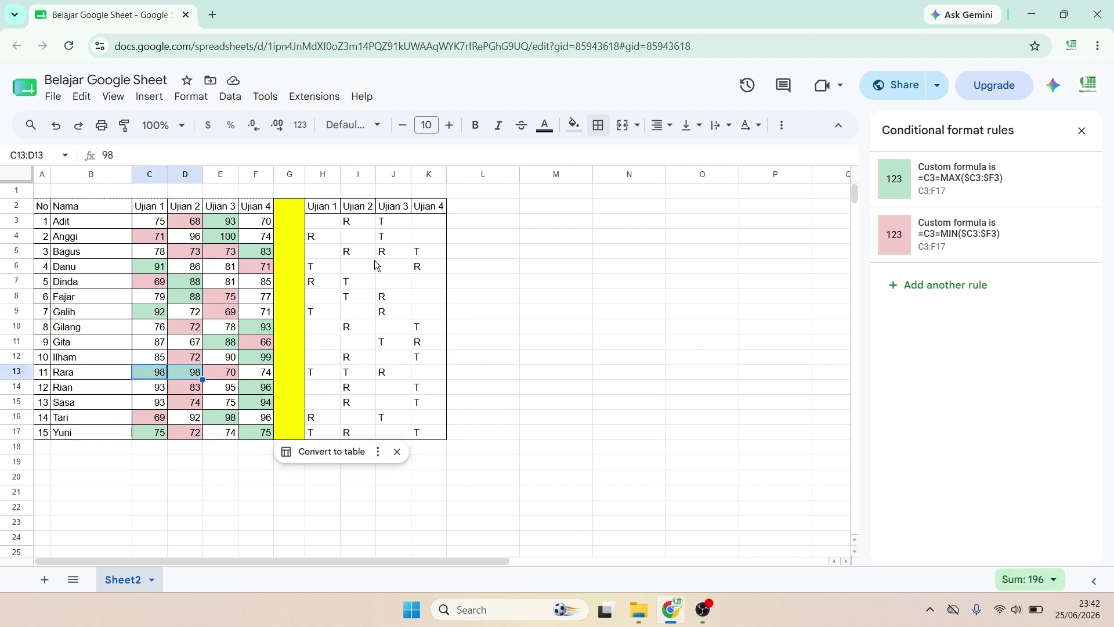
{"action": "left_click_drag", "start_coordinate": [355, 254], "coordinate": [390, 254]}
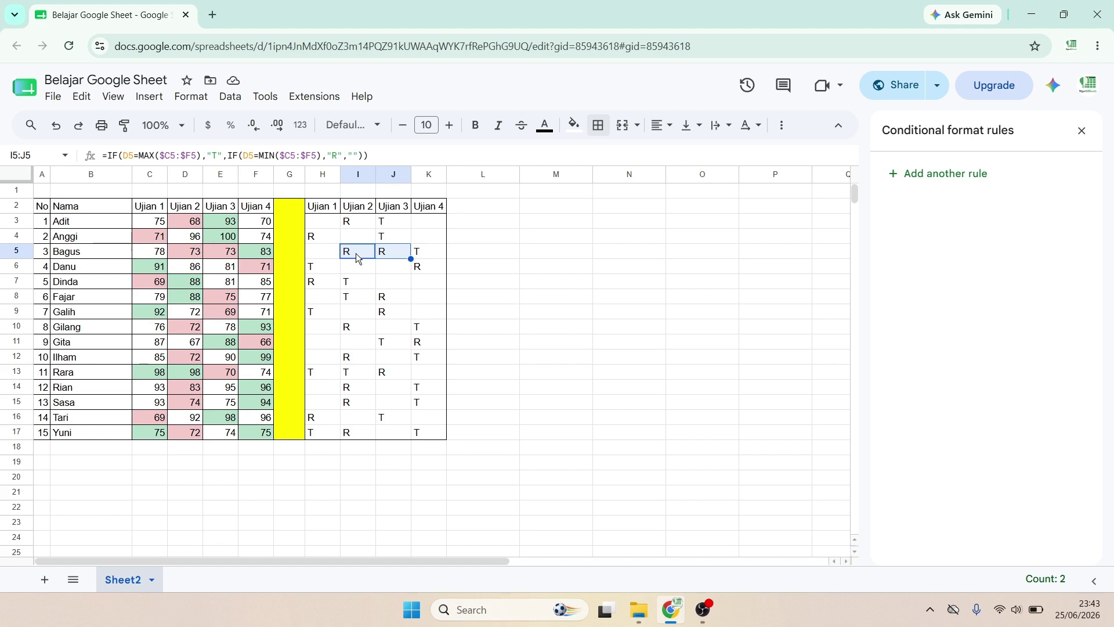
{"action": "left_click_drag", "start_coordinate": [185, 253], "coordinate": [218, 258]}
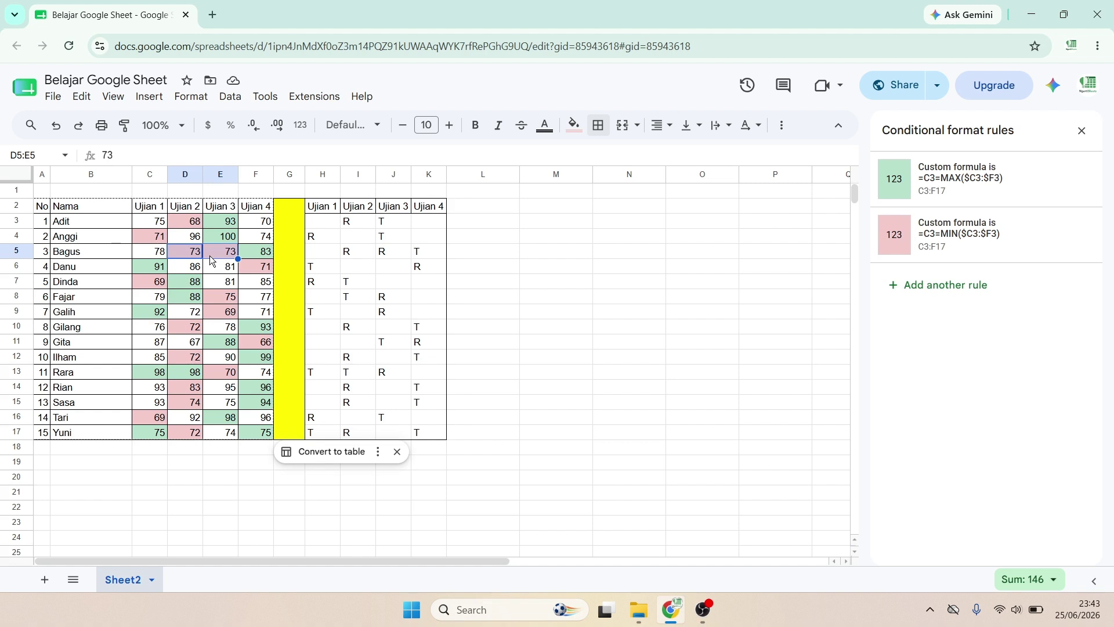
- Place a copy of the yellow divider and the empty Ujian 1 to Ujian 4 table in L2:P17
{"action": "left_click", "coordinate": [475, 205]}
{"action": "key", "text": "ctrl+v"}
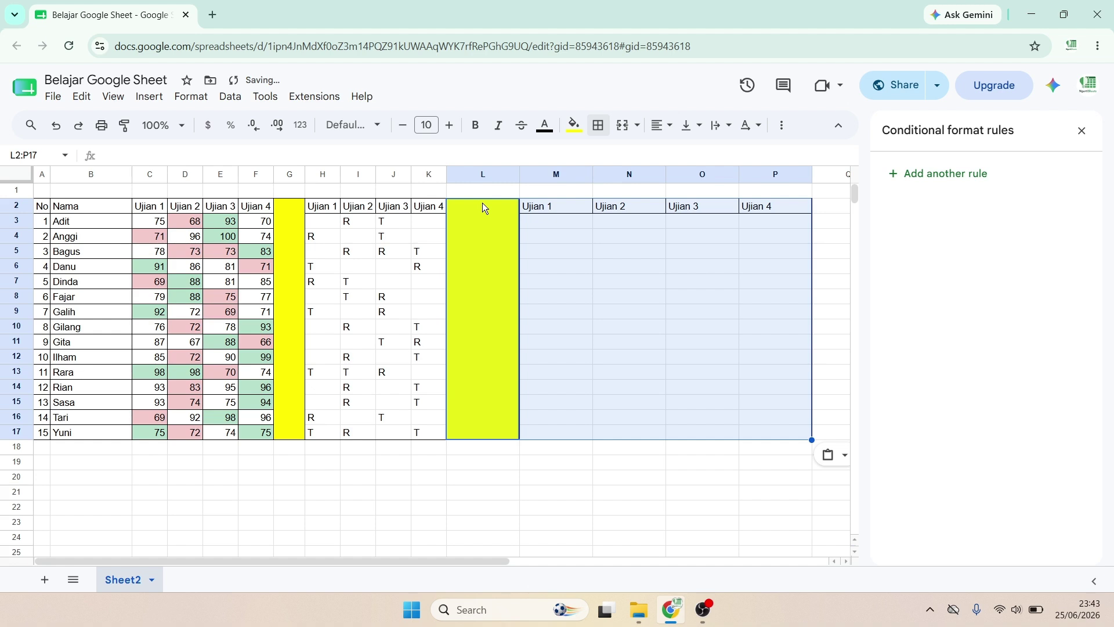
{"action": "key", "text": "ctrl+z"}
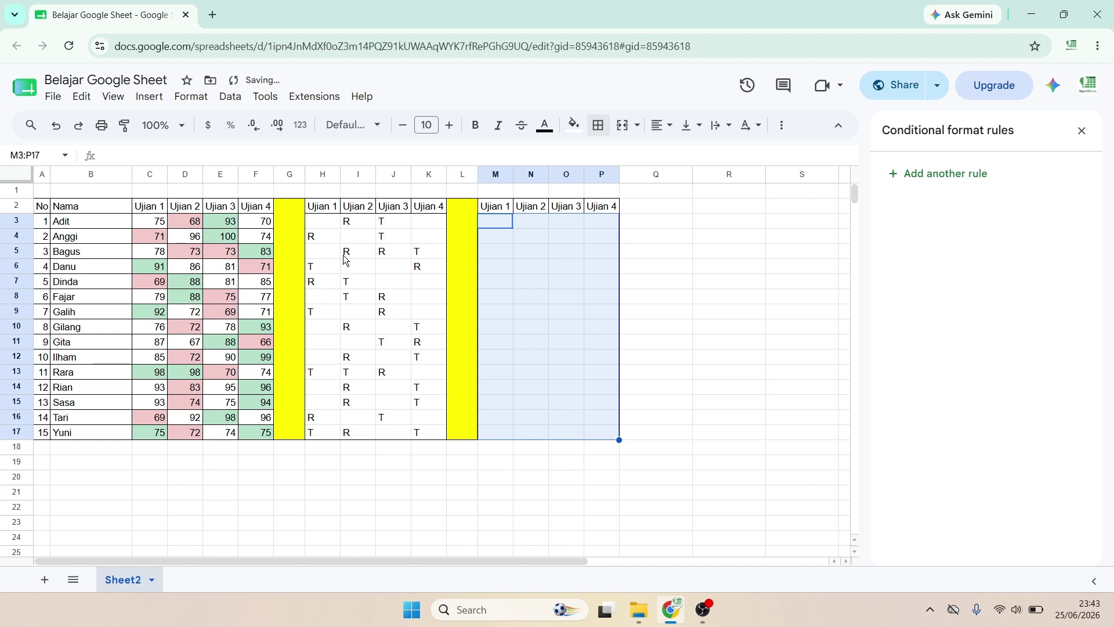
- Examine J5's formula and the flowchart below the table for marking "T", "R" or blank
{"action": "left_click", "coordinate": [393, 252]}
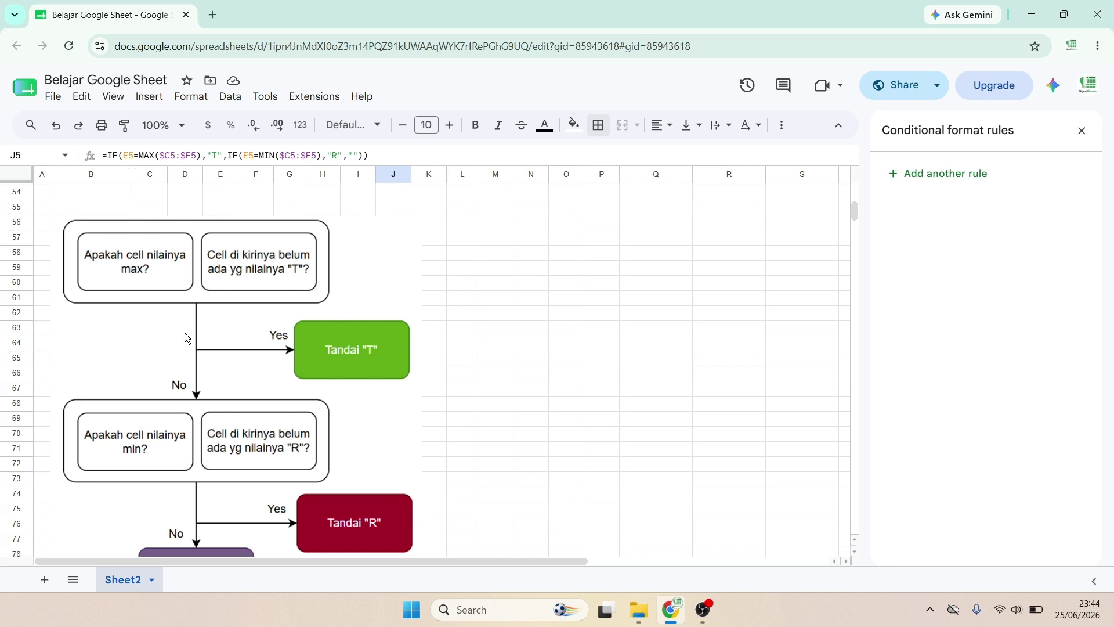
{"action": "scroll", "coordinate": [185, 333], "scroll_direction": "down", "scroll_amount": 2}
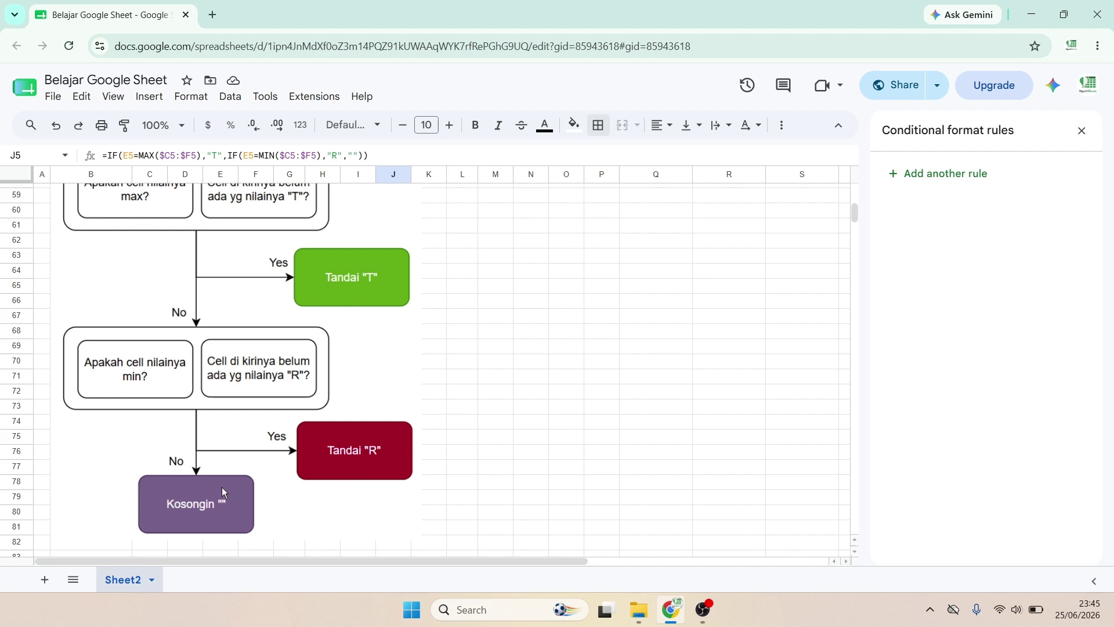
{"action": "scroll", "coordinate": [360, 395], "scroll_direction": "up", "scroll_amount": 15}
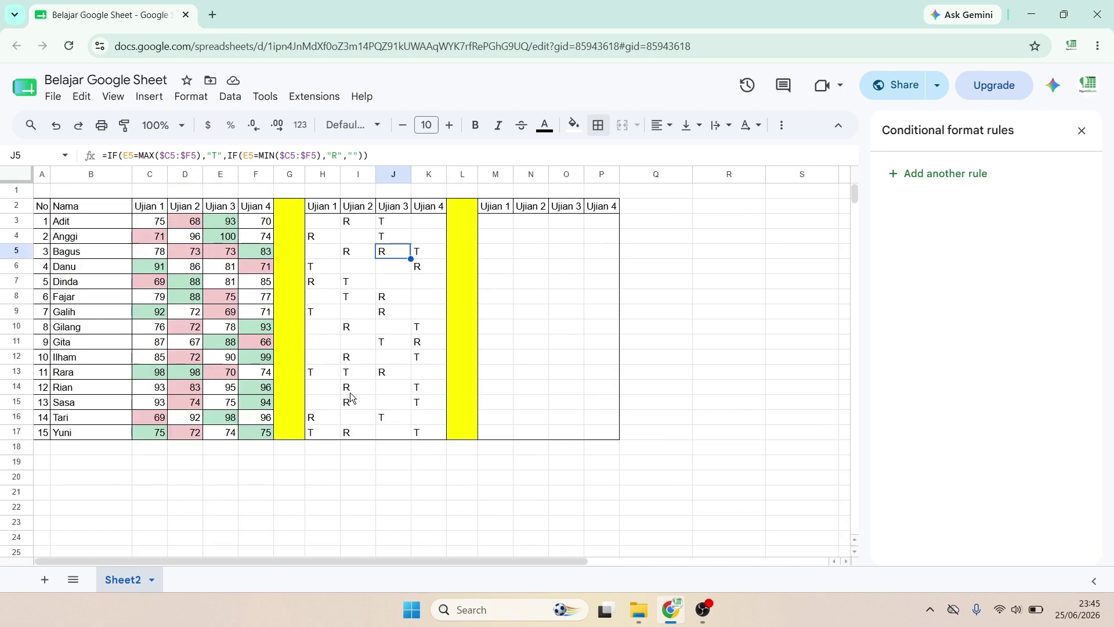
- Copy the formula text =IF(C3=MAX($C3:$F3),"T",IF(C3=MIN($C3:$F3),"R","")) from H3 into M3 and fill it down to M17
{"action": "left_click", "coordinate": [318, 224]}
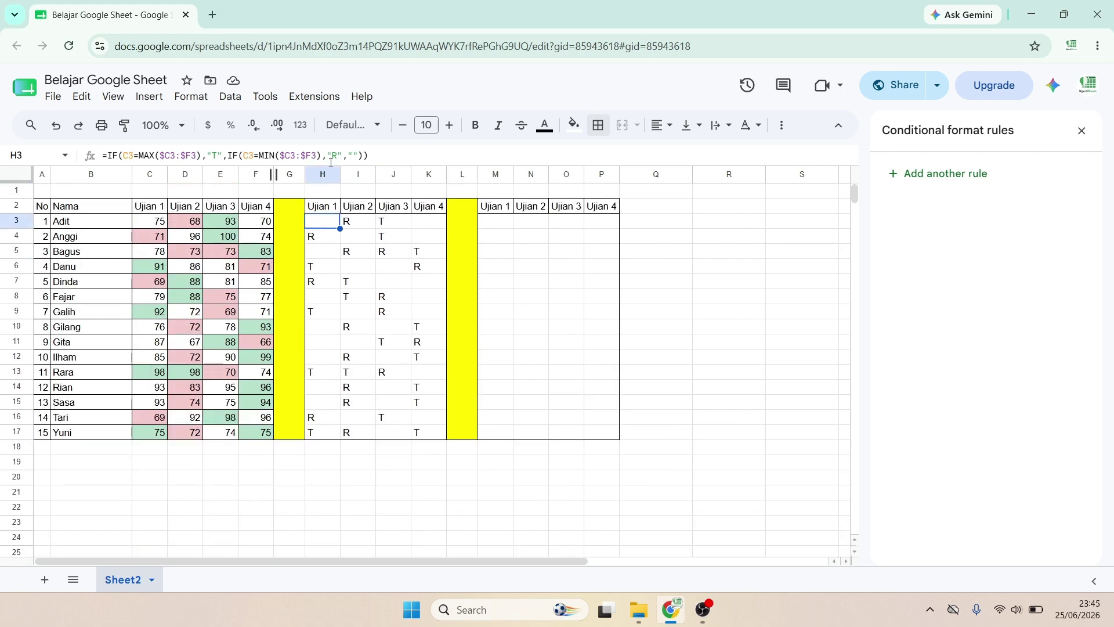
{"action": "left_click_drag", "start_coordinate": [383, 151], "coordinate": [100, 151]}
{"action": "key", "text": "ctrl+c"}
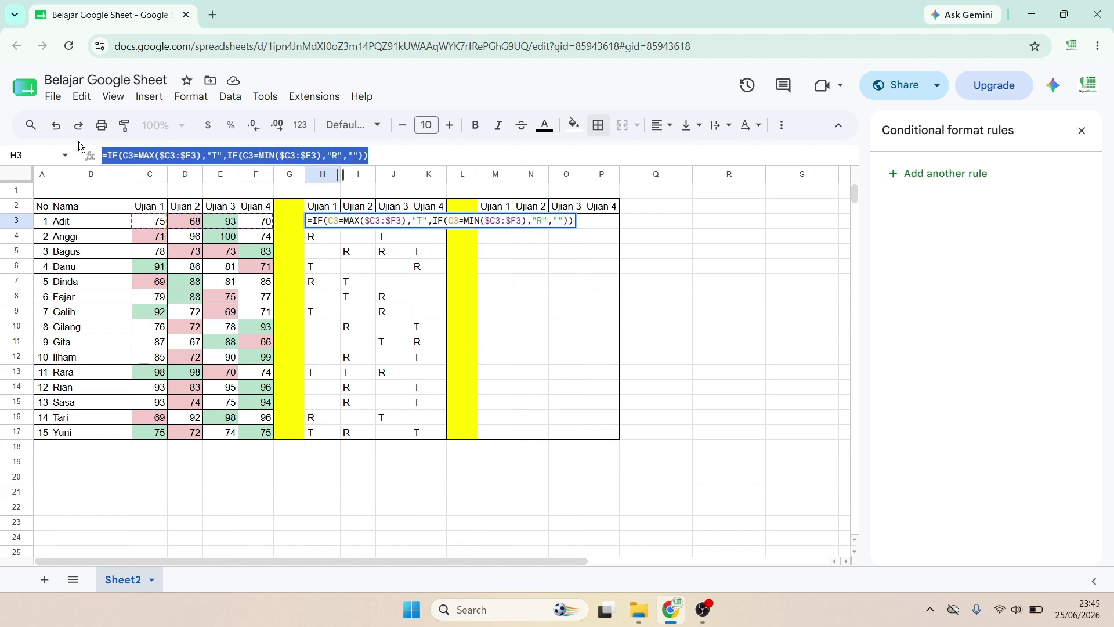
{"action": "left_click", "coordinate": [422, 262]}
{"action": "left_click", "coordinate": [493, 222]}
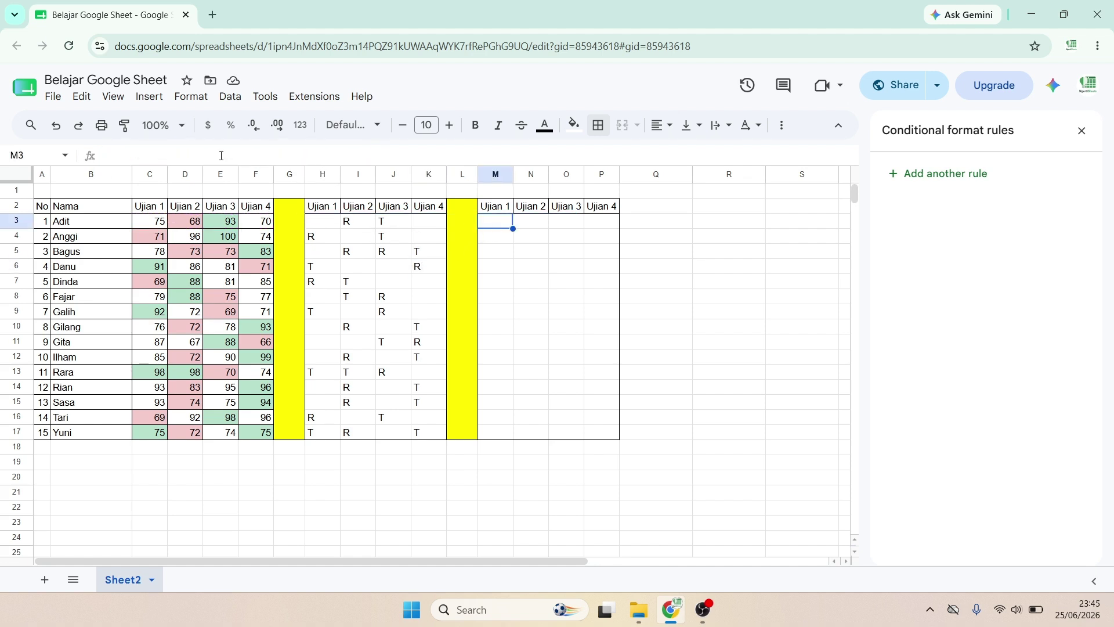
{"action": "key", "text": "ctrl+v"}
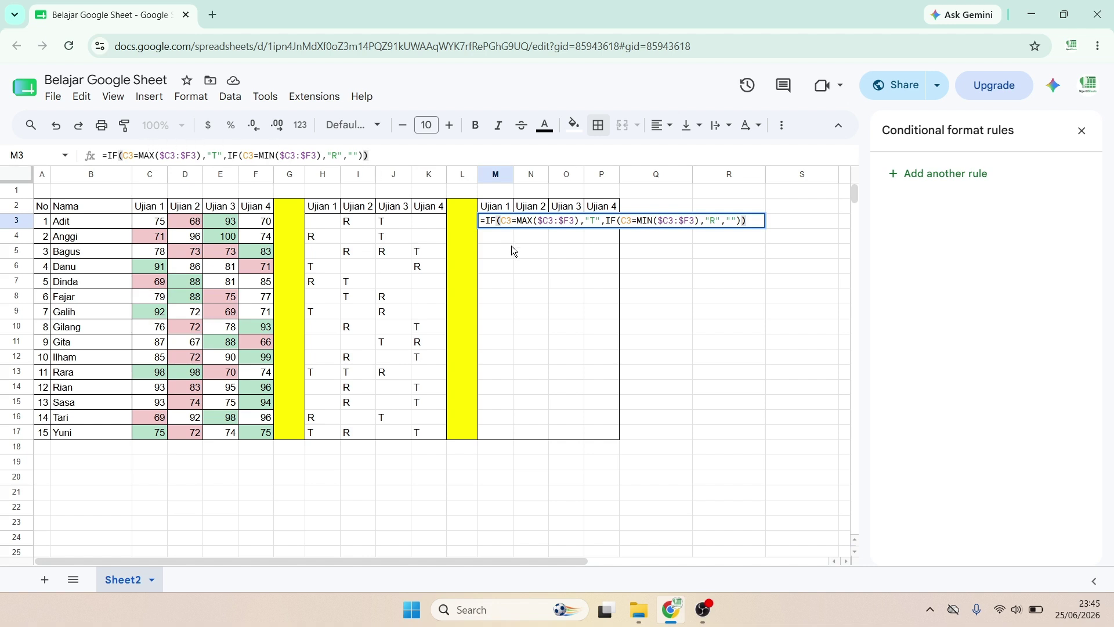
{"action": "key", "text": "Return"}
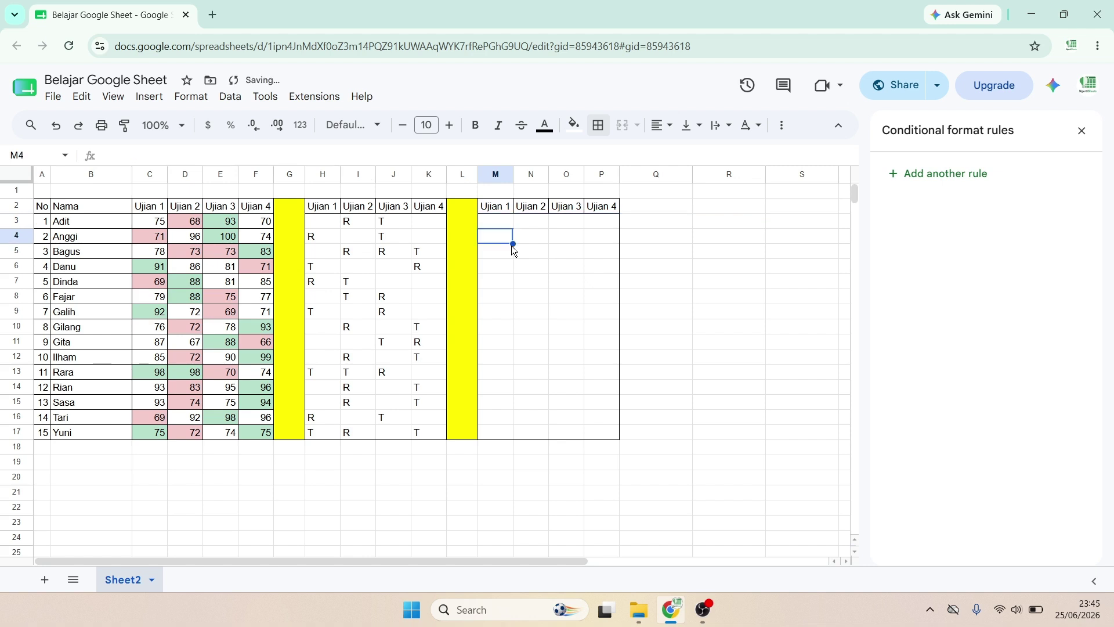
{"action": "left_click", "coordinate": [501, 222]}
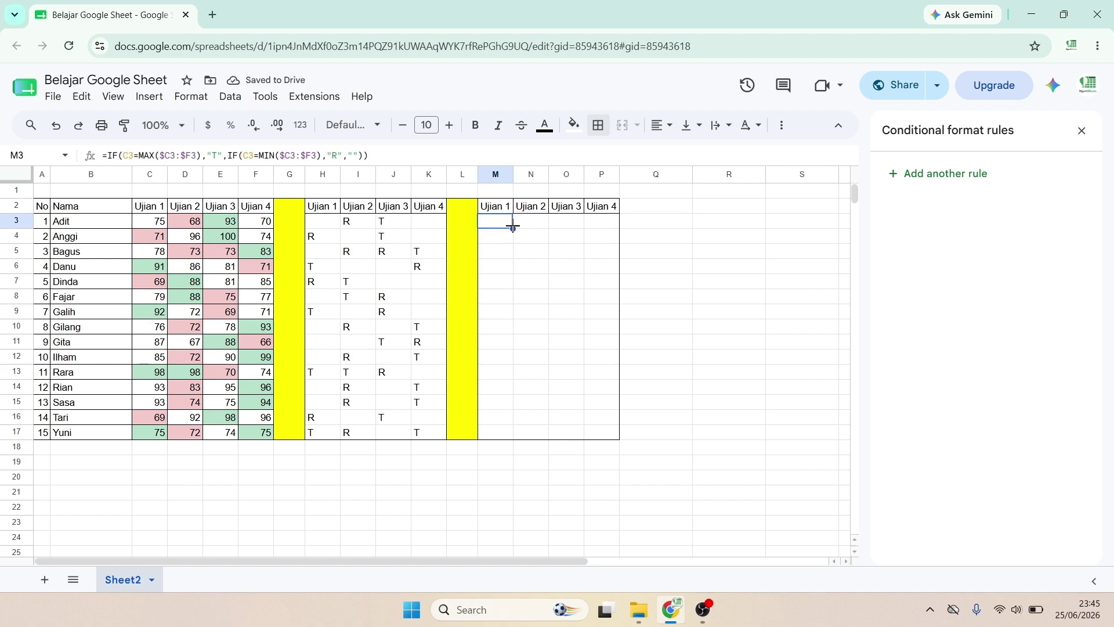
{"action": "left_click_drag", "start_coordinate": [513, 228], "coordinate": [508, 434]}
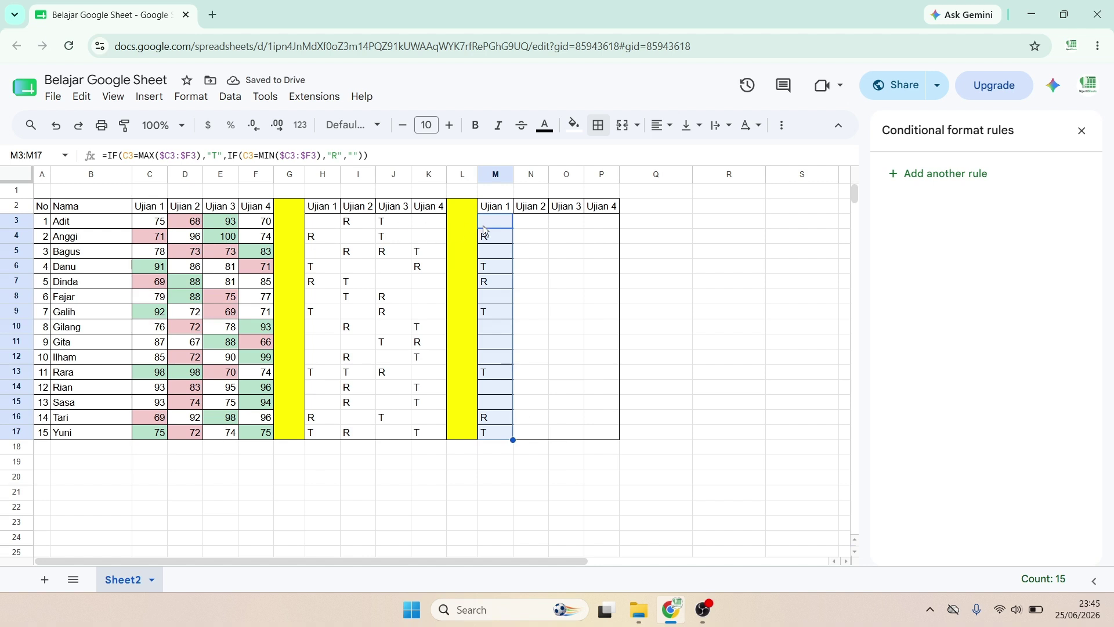
- Copy M3's formula text unchanged into cell N3, keeping its C3 references
{"action": "left_click", "coordinate": [501, 223]}
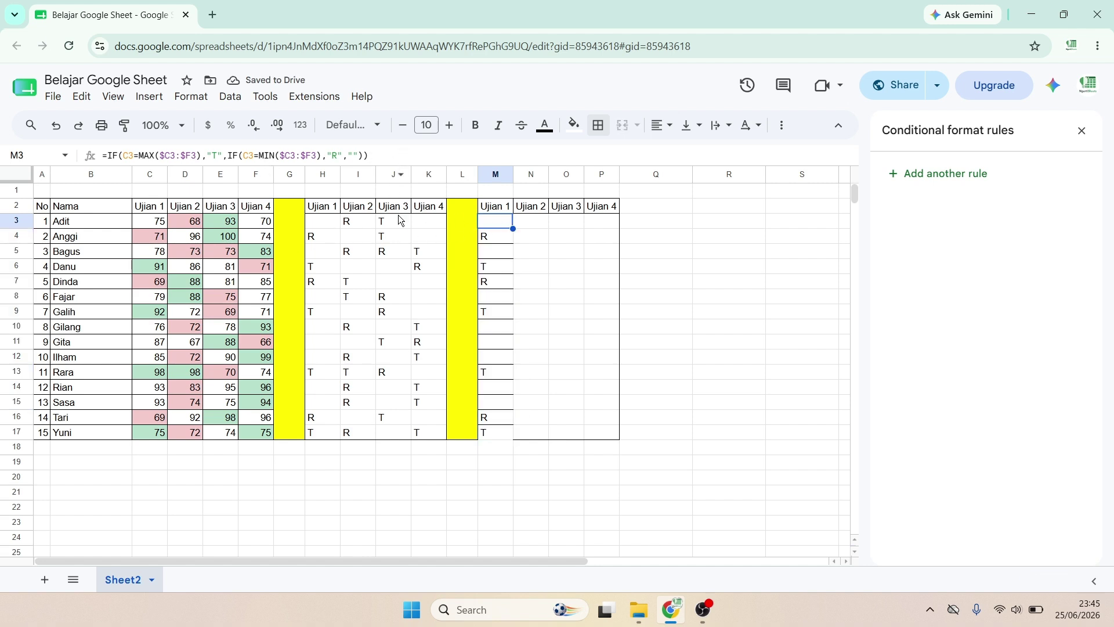
{"action": "left_click", "coordinate": [390, 152]}
{"action": "left_click_drag", "start_coordinate": [390, 152], "coordinate": [102, 155]}
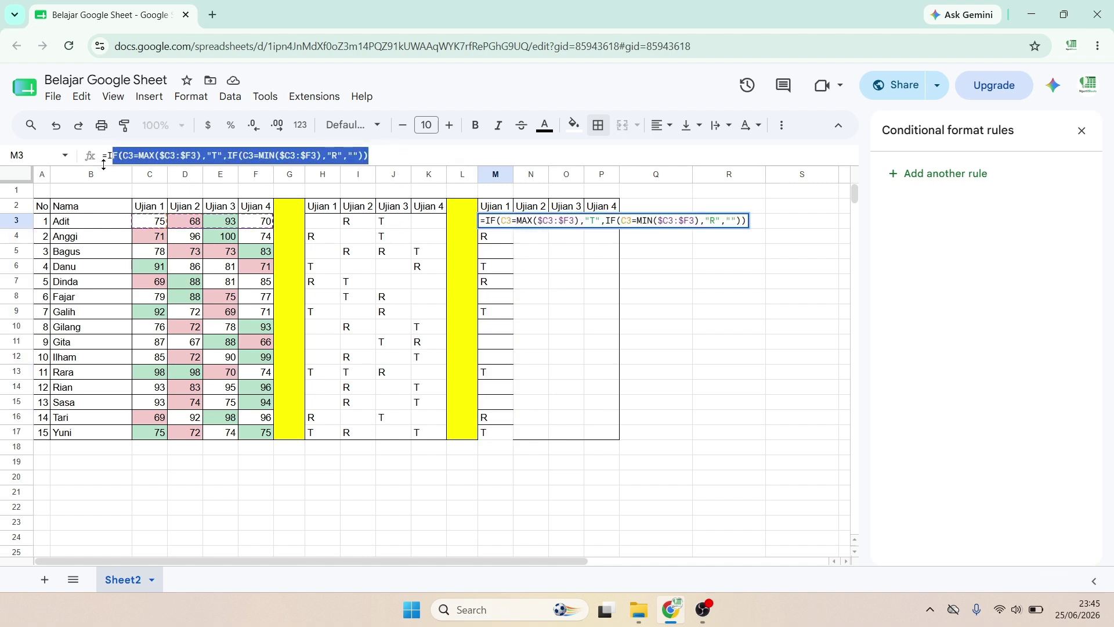
{"action": "key", "text": "ctrl+x"}
{"action": "key", "text": "Tab"}
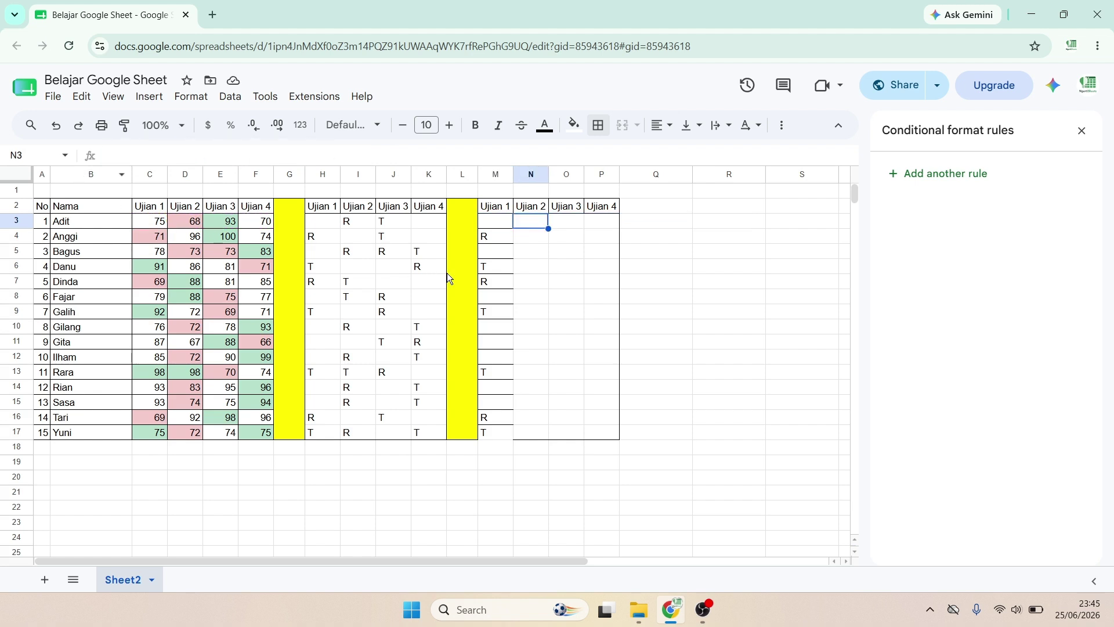
{"action": "left_click", "coordinate": [158, 161]}
{"action": "key", "text": "ctrl+v"}
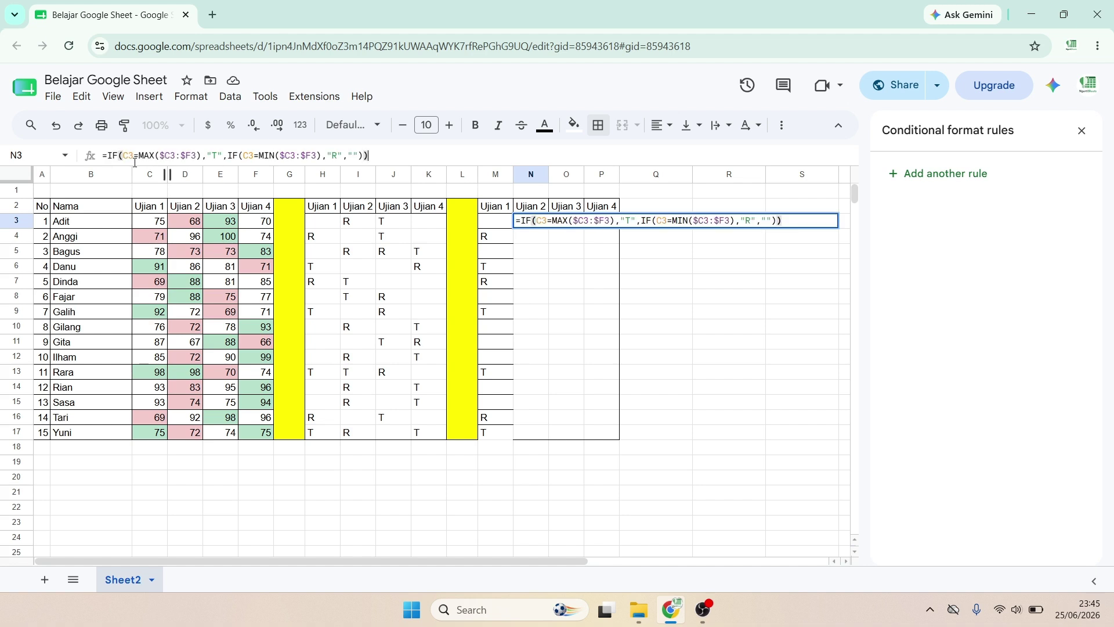
- Change the tested cell from C3 to D3 in both the MAX and MIN comparisons of N3's formula
{"action": "left_click", "coordinate": [137, 154]}
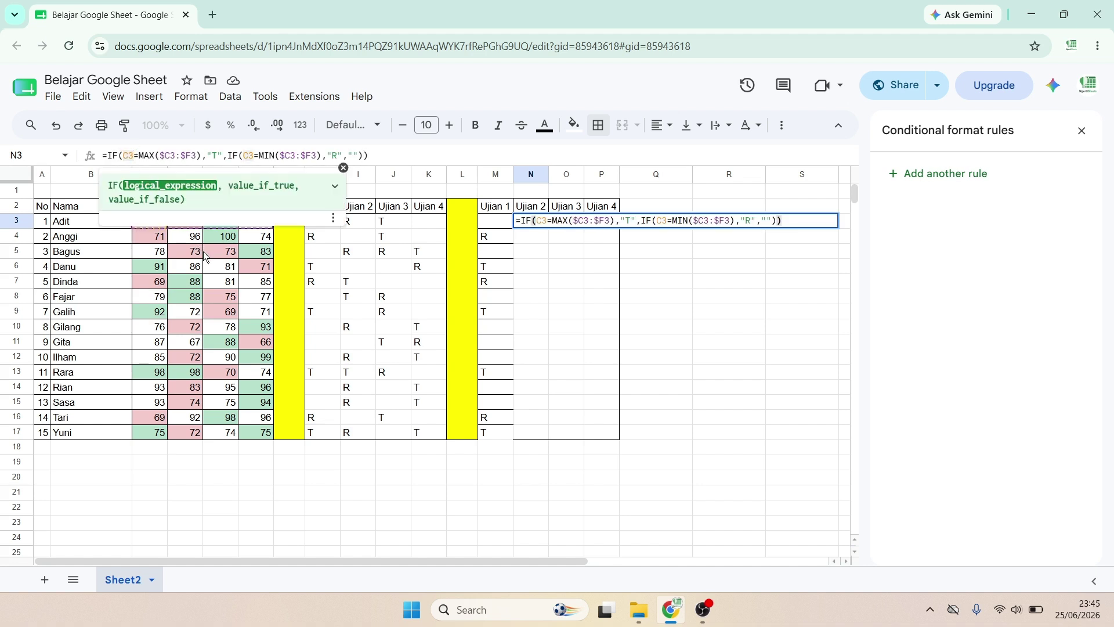
{"action": "key", "text": "Down"}
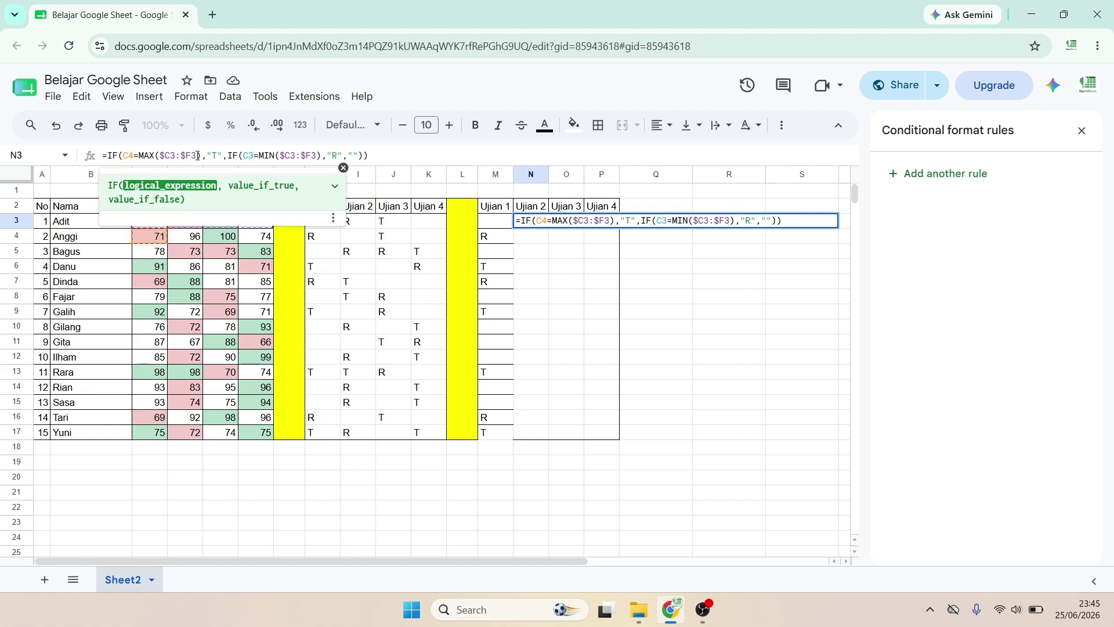
{"action": "key", "text": "BackSpace"}
{"action": "key", "text": "BackSpace"}
{"action": "type", "text": "D3"}
{"action": "key", "text": "BackSpace"}
{"action": "key", "text": "BackSpace"}
{"action": "type", "text": "D3"}
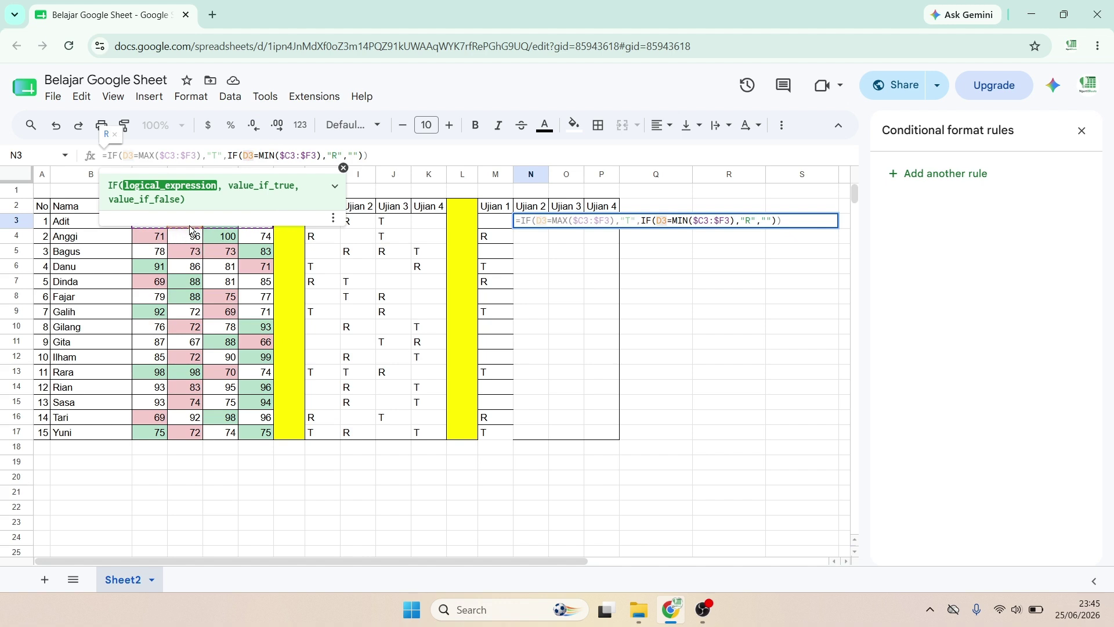
- Insert an AND function before D3=MAX($C3:$F3) in N3's formula and open a second condition after that test
{"action": "left_click", "coordinate": [154, 155]}
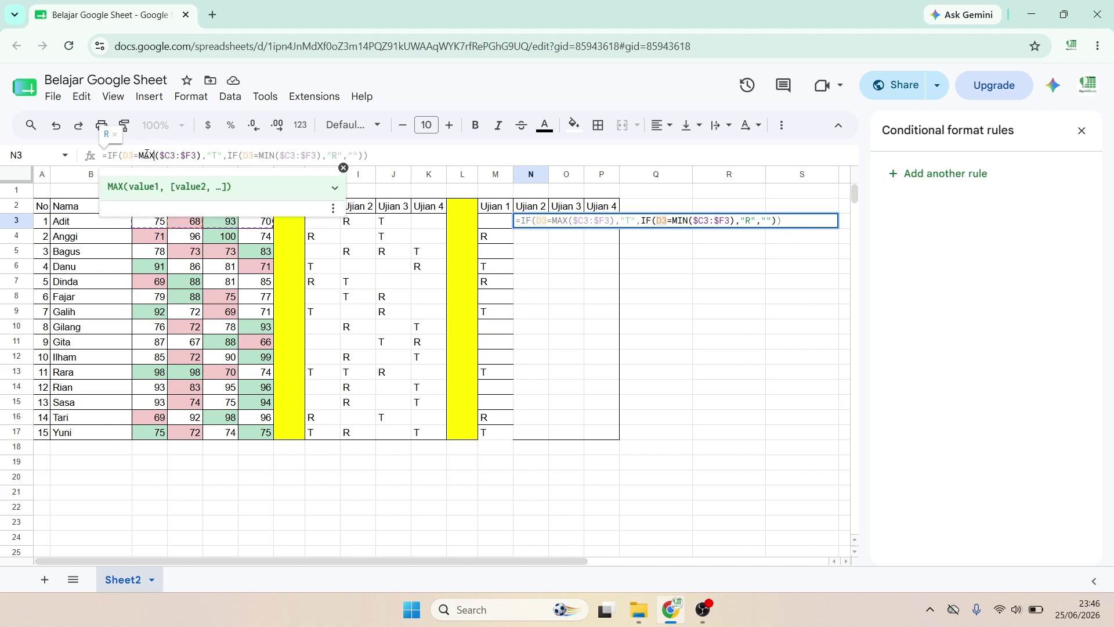
{"action": "left_click", "coordinate": [121, 156]}
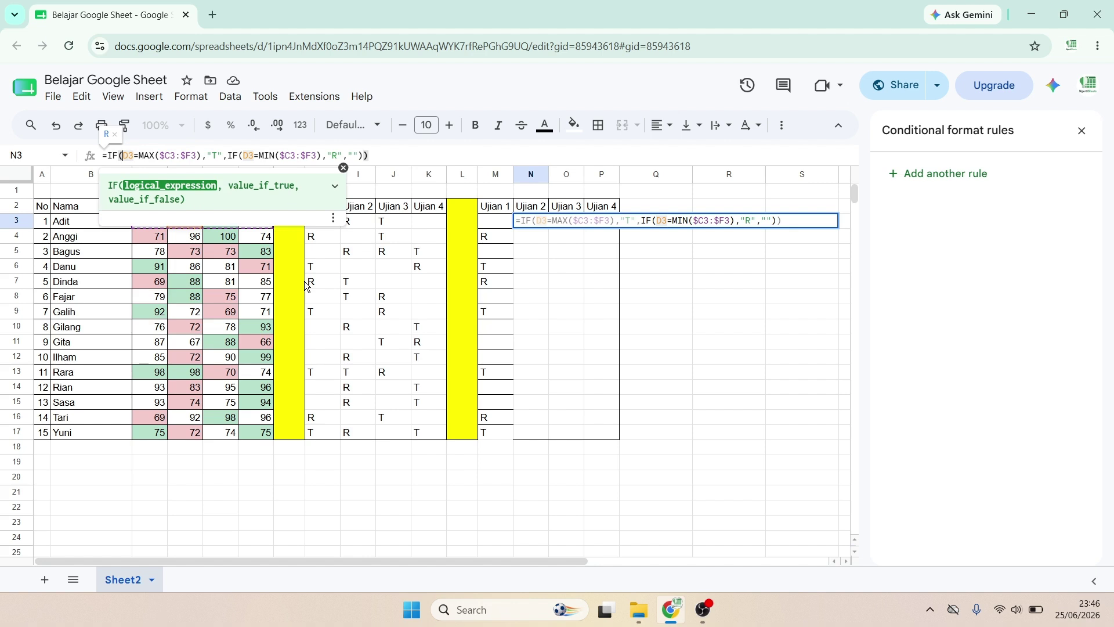
{"action": "type", "text": "AND("}
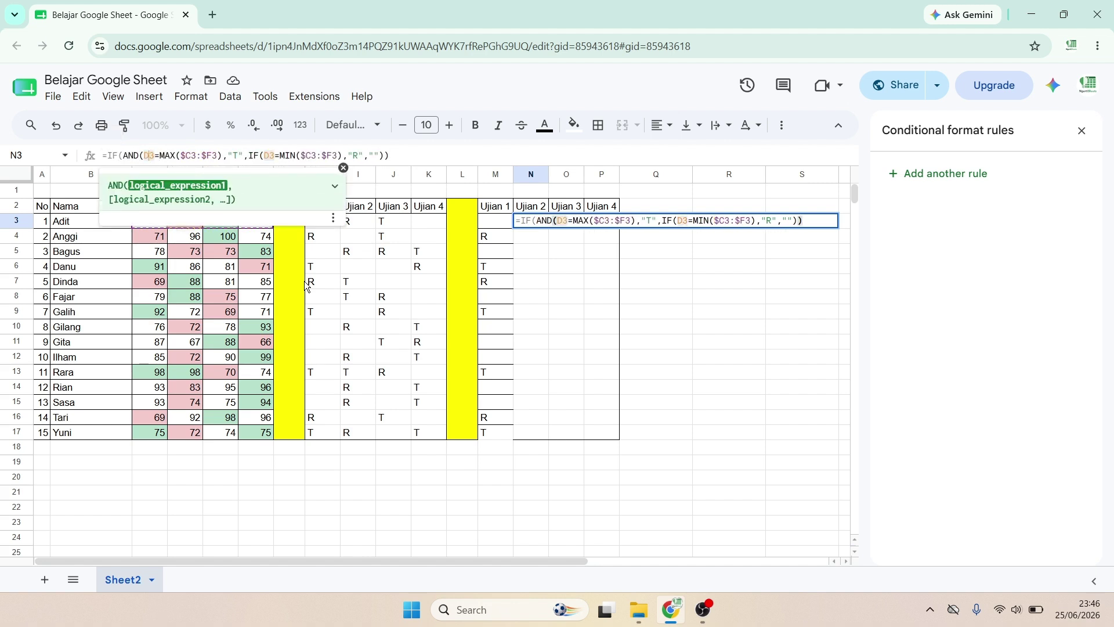
{"action": "key", "text": "Right"}
{"action": "key", "text": "Right"}
{"action": "key", "text": "Right"}
{"action": "key", "text": "Right"}
{"action": "key", "text": "Right"}
{"action": "key", "text": "Right"}
{"action": "key", "text": "Right"}
{"action": "key", "text": "Right"}
{"action": "key", "text": "Right"}
{"action": "key", "text": "Right"}
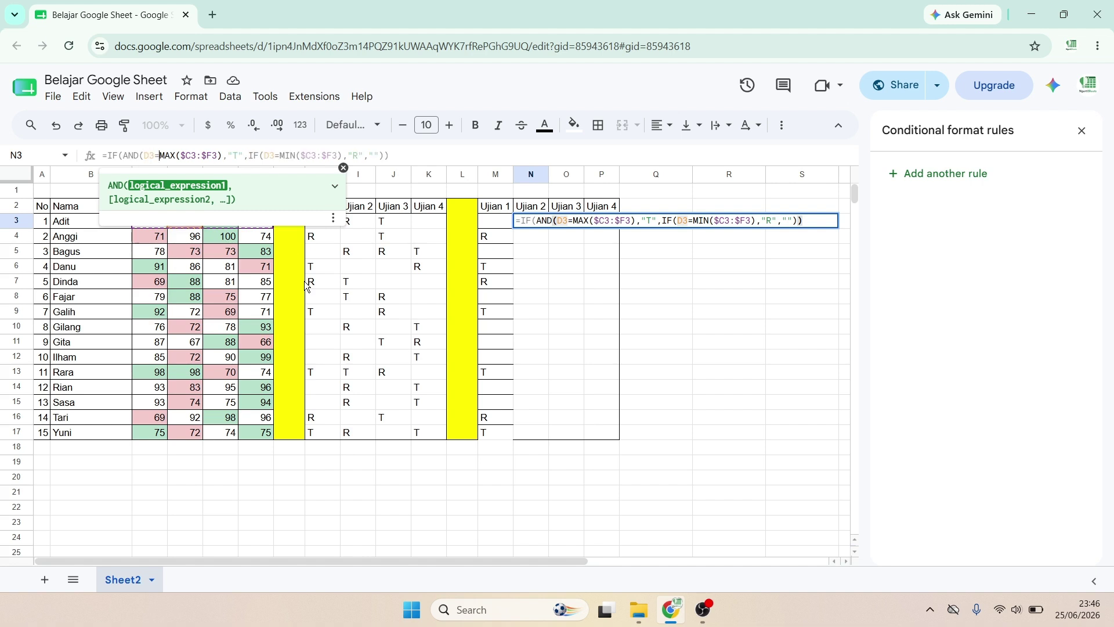
{"action": "key", "text": "Right"}
{"action": "key", "text": "Right"}
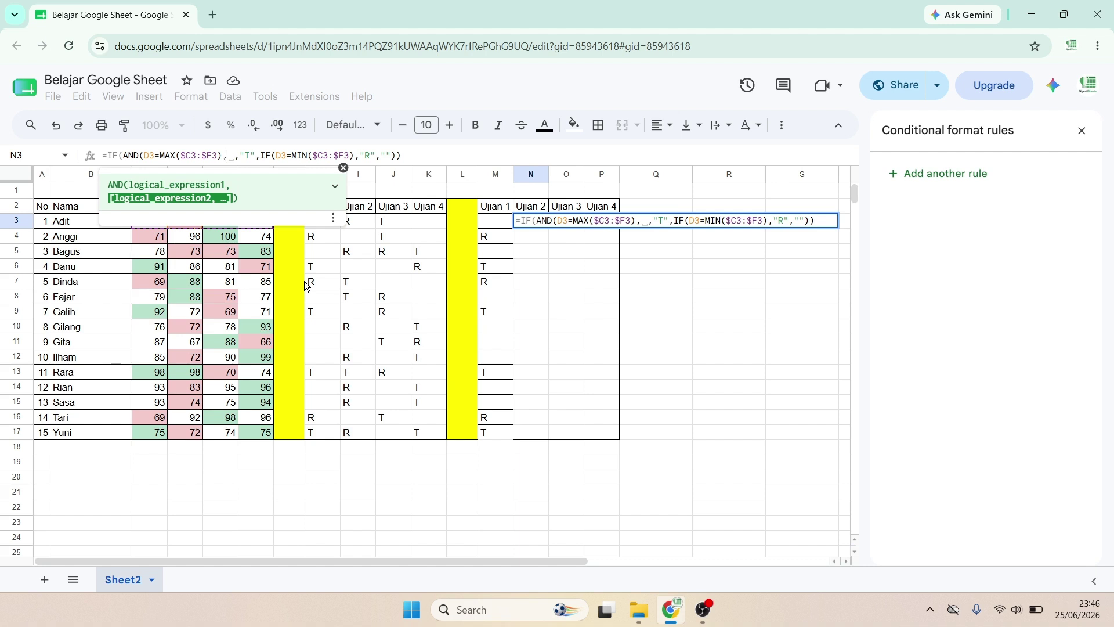
- Enter a COUNTIF over $M3:M3 as the second AND condition in N3's formula, anchoring only the starting column
{"action": "type", "text": "COUNTI"}
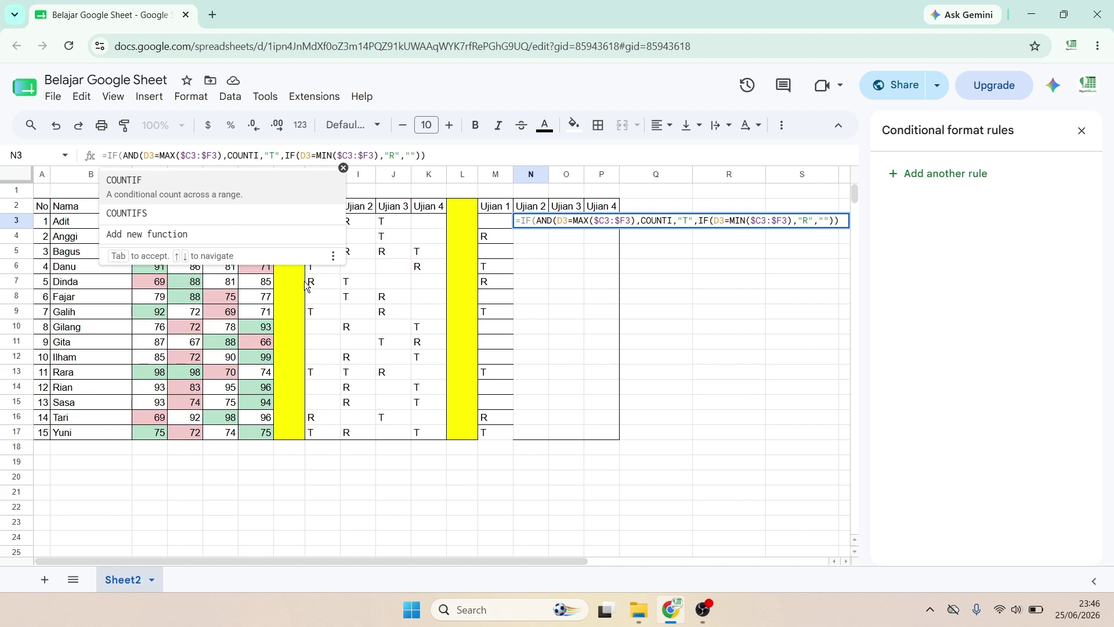
{"action": "type", "text": "F"}
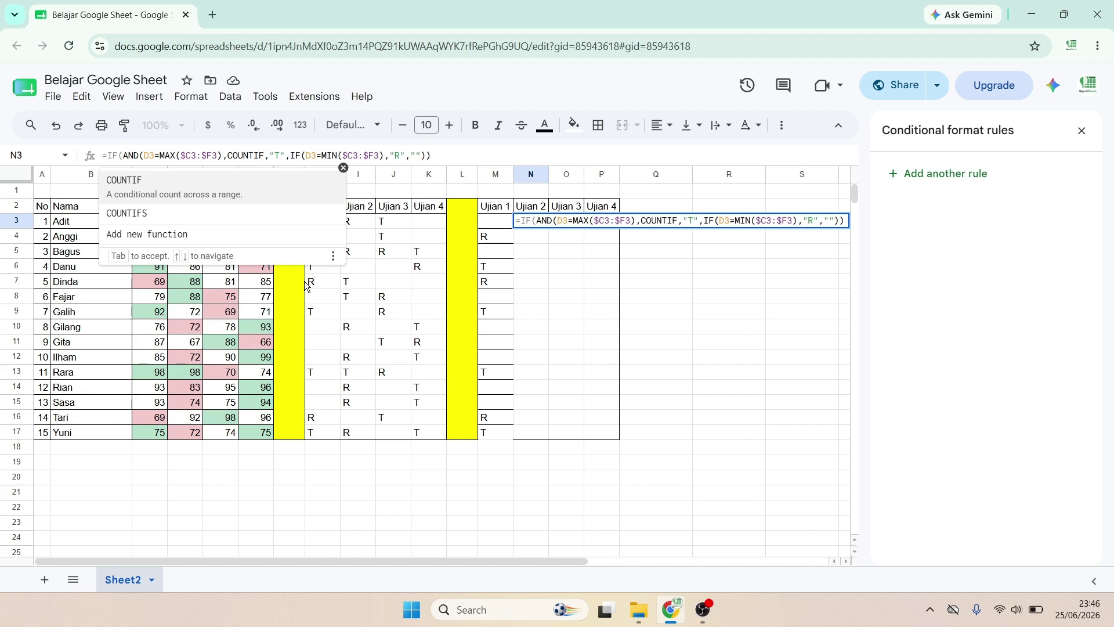
{"action": "type", "text": "("}
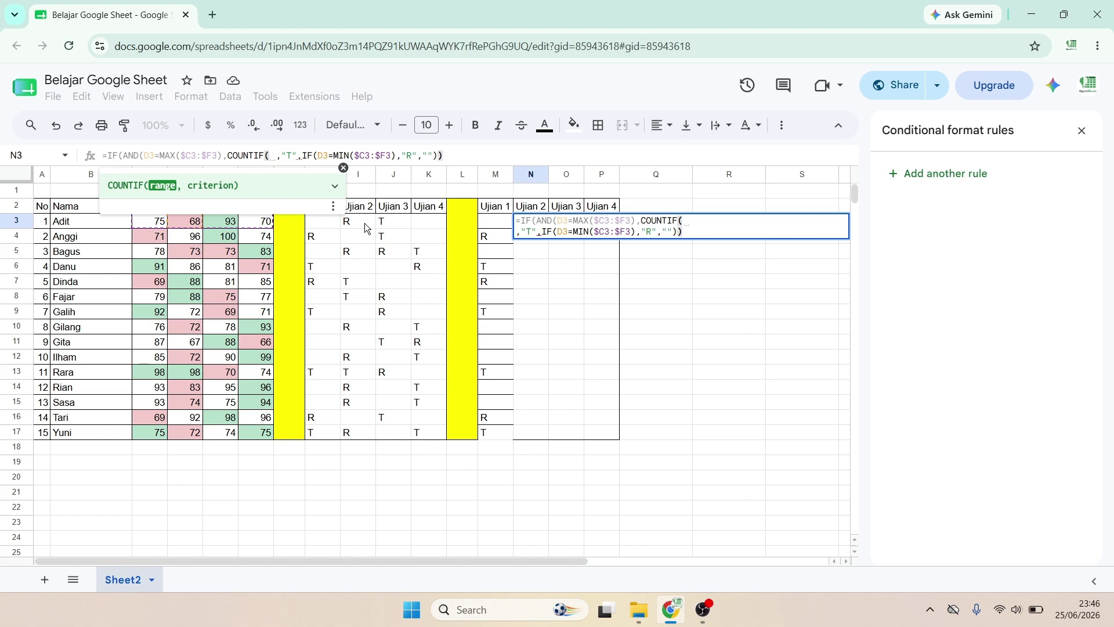
{"action": "type", "text": "M3"}
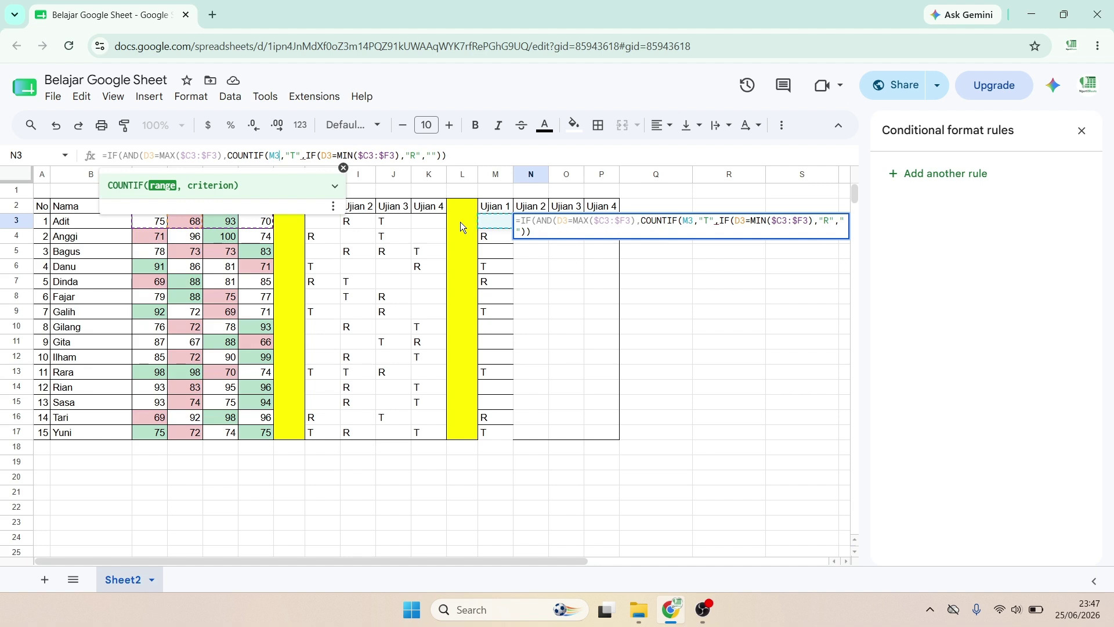
{"action": "type", "text": ":"}
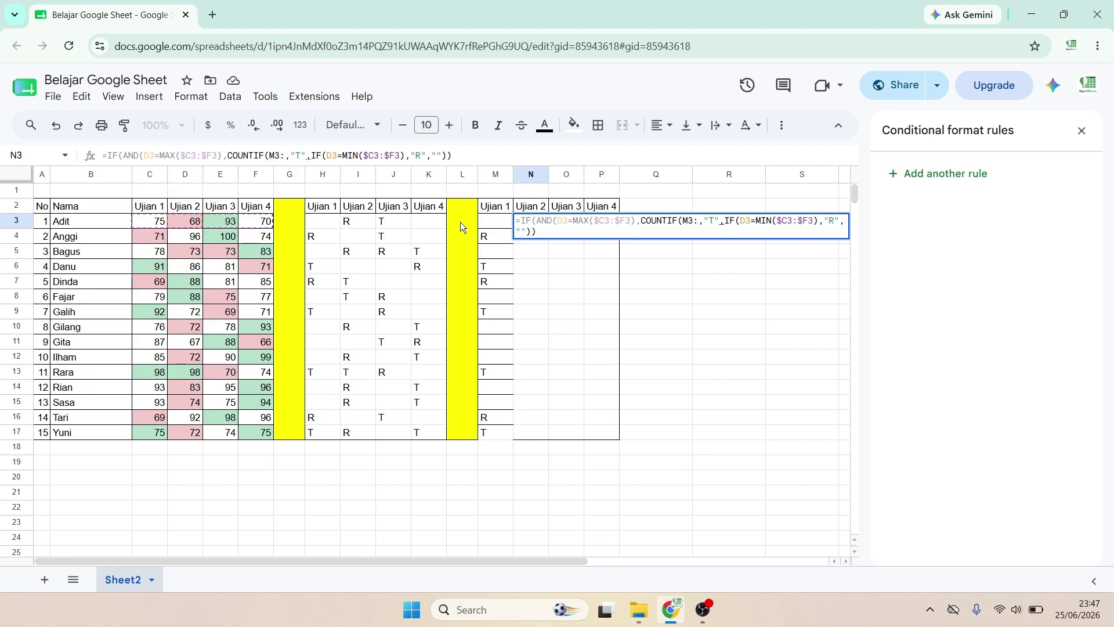
{"action": "type", "text": "M"}
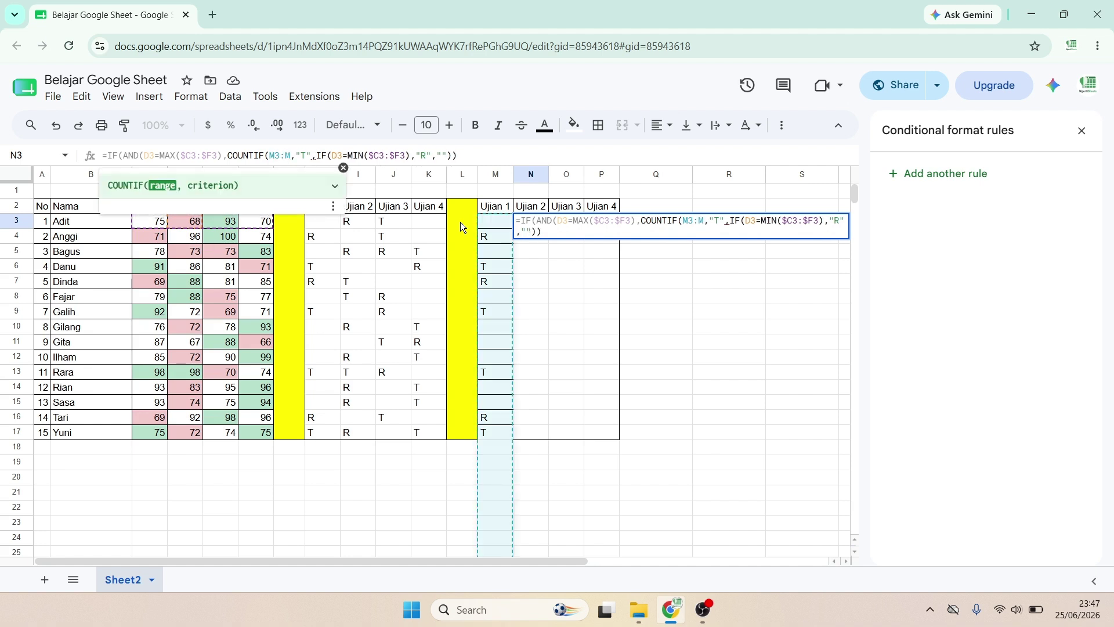
{"action": "type", "text": "3"}
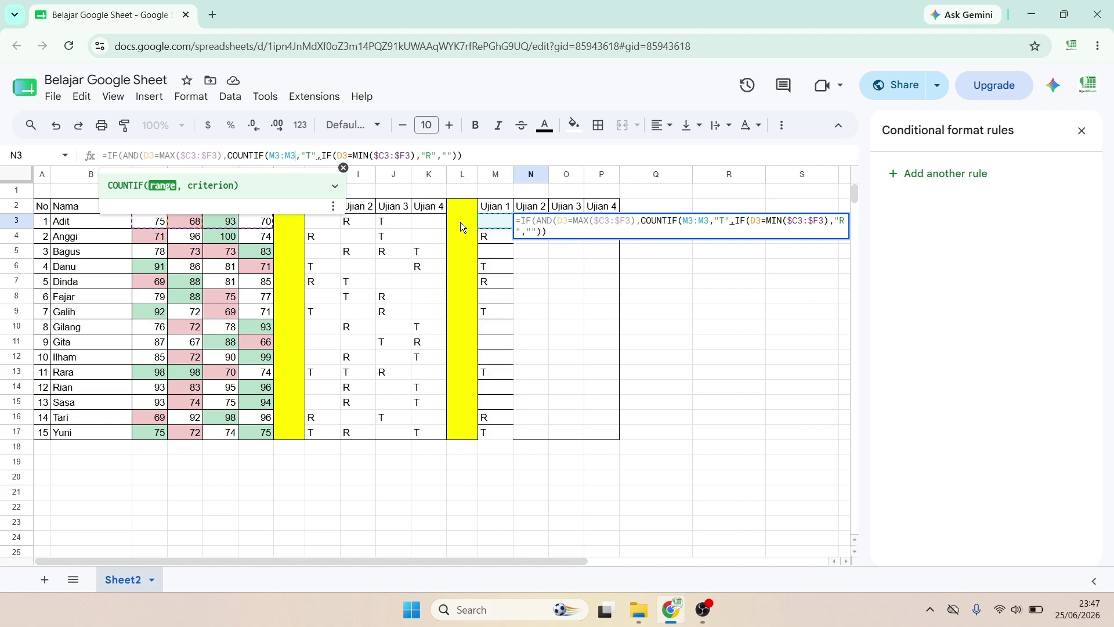
{"action": "type", "text": ")"}
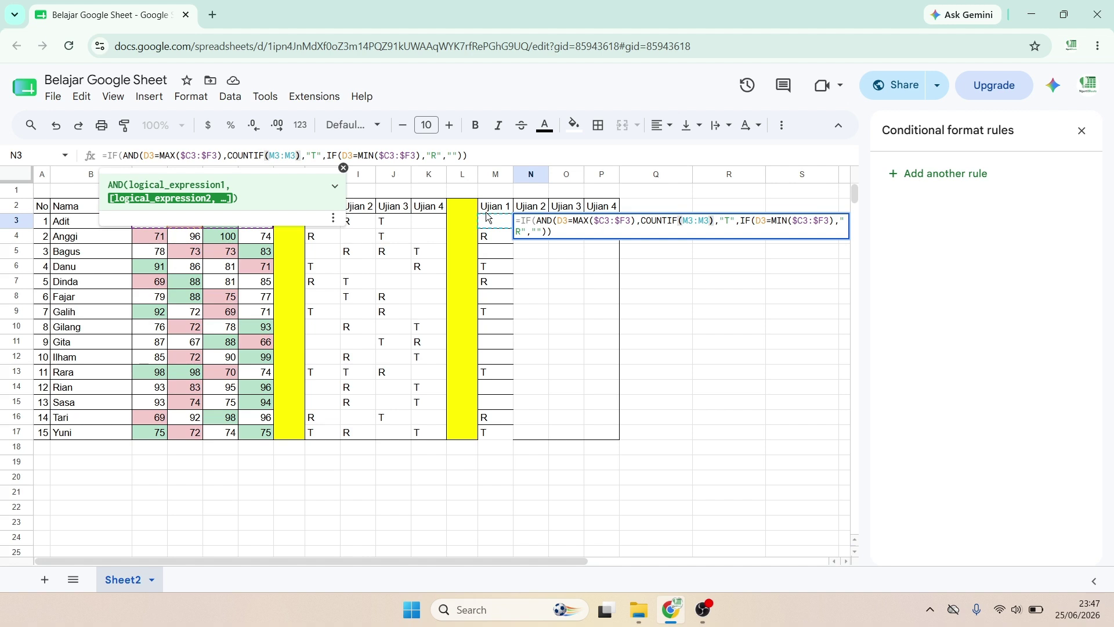
{"action": "left_click", "coordinate": [265, 156]}
{"action": "type", "text": "$"}
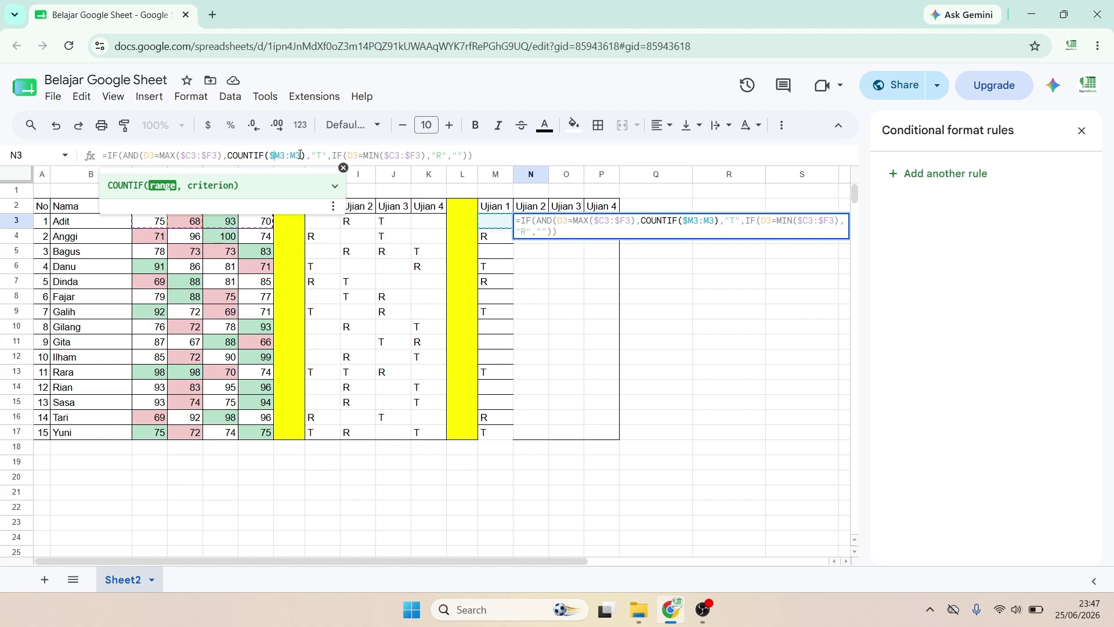
- Complete the condition as COUNTIF($M3:M3,"T")=0, wrap the MIN test in AND with COUNTIF($M3:M3,"R")=0, and commit N3's formula
{"action": "type", "text": ","}
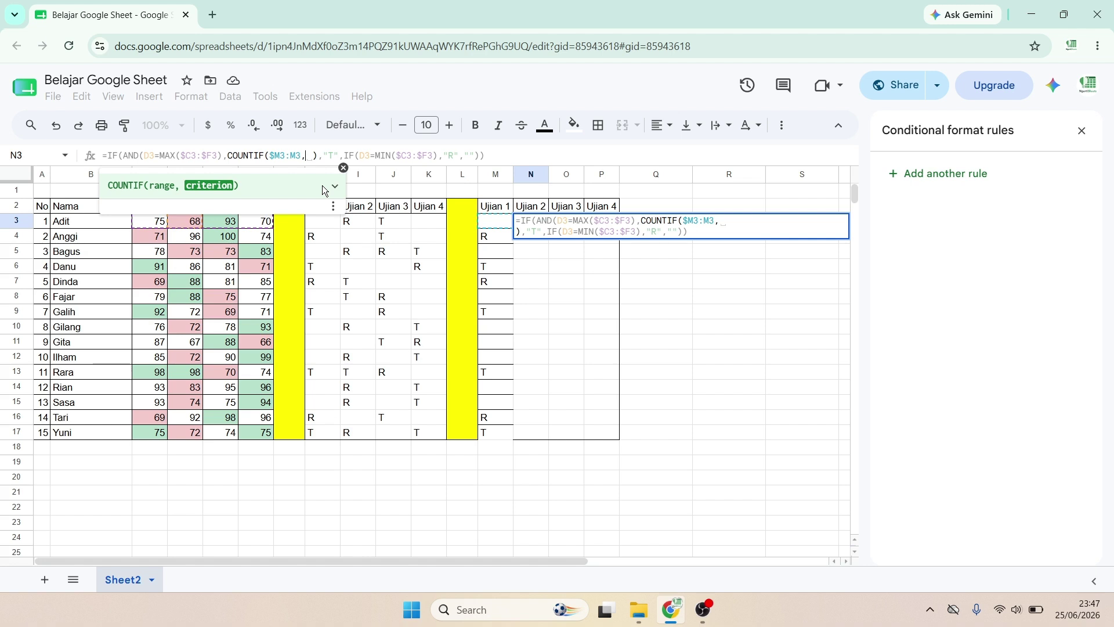
{"action": "type", "text": "\"T\")"}
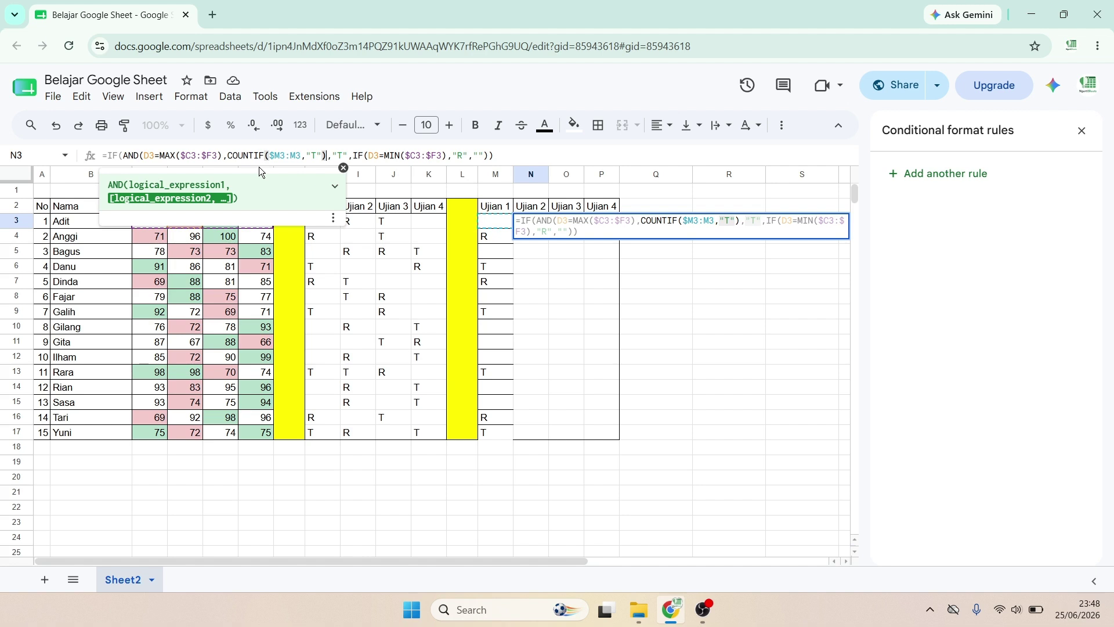
{"action": "type", "text": "=0)"}
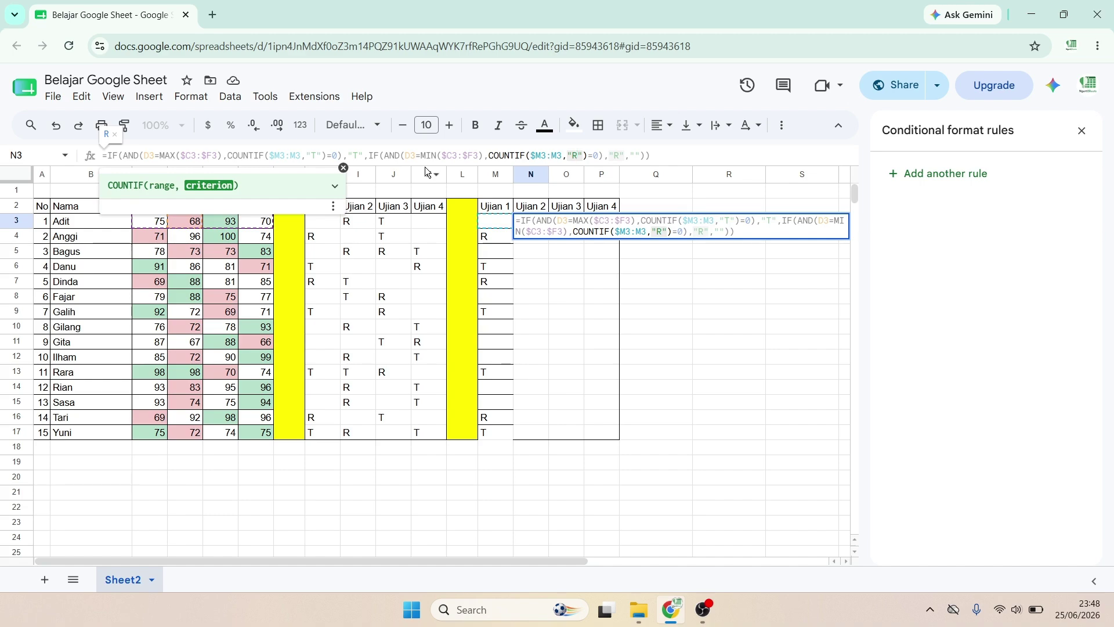
{"action": "key", "text": "Return"}
- Fill N3's formula across to P3 and check the shifted references in O3 and P3
{"action": "left_click", "coordinate": [543, 226]}
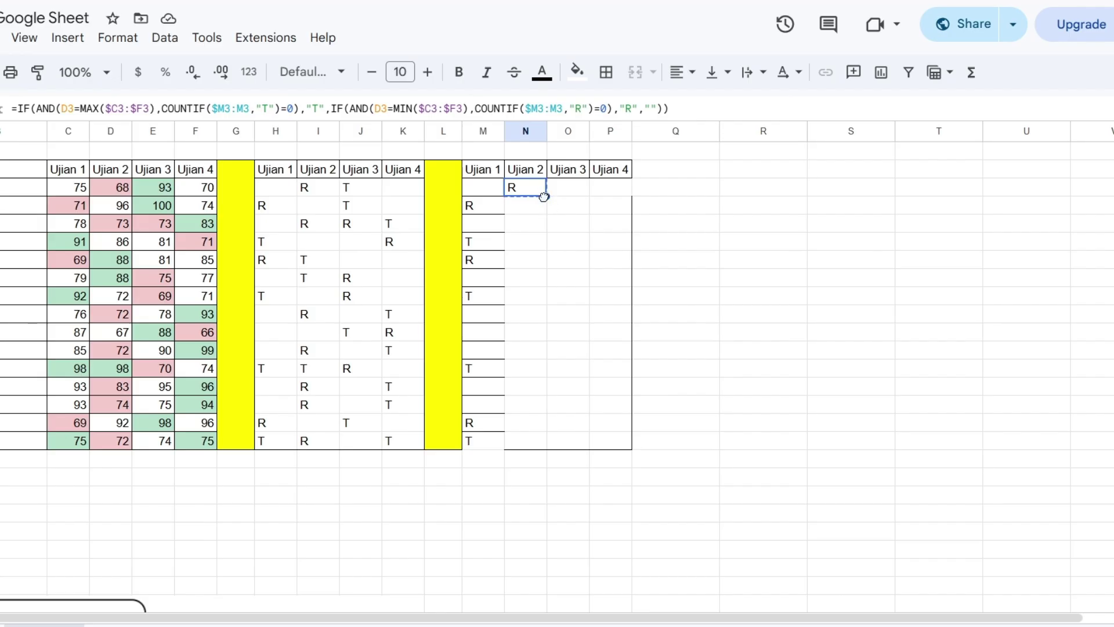
{"action": "left_click_drag", "start_coordinate": [546, 197], "coordinate": [616, 198]}
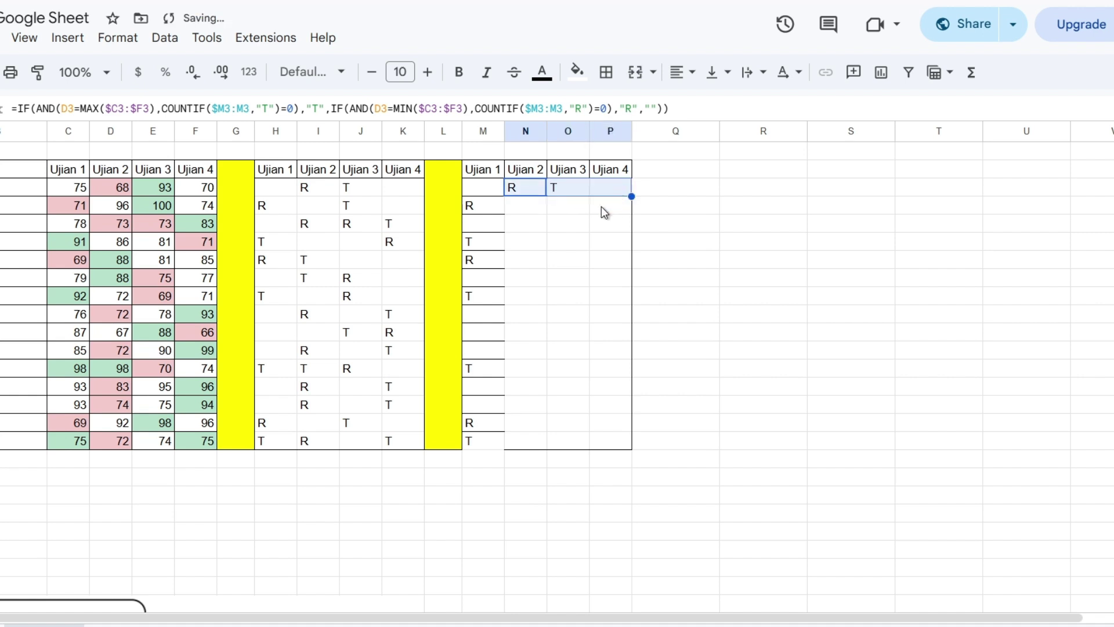
{"action": "left_click", "coordinate": [574, 190]}
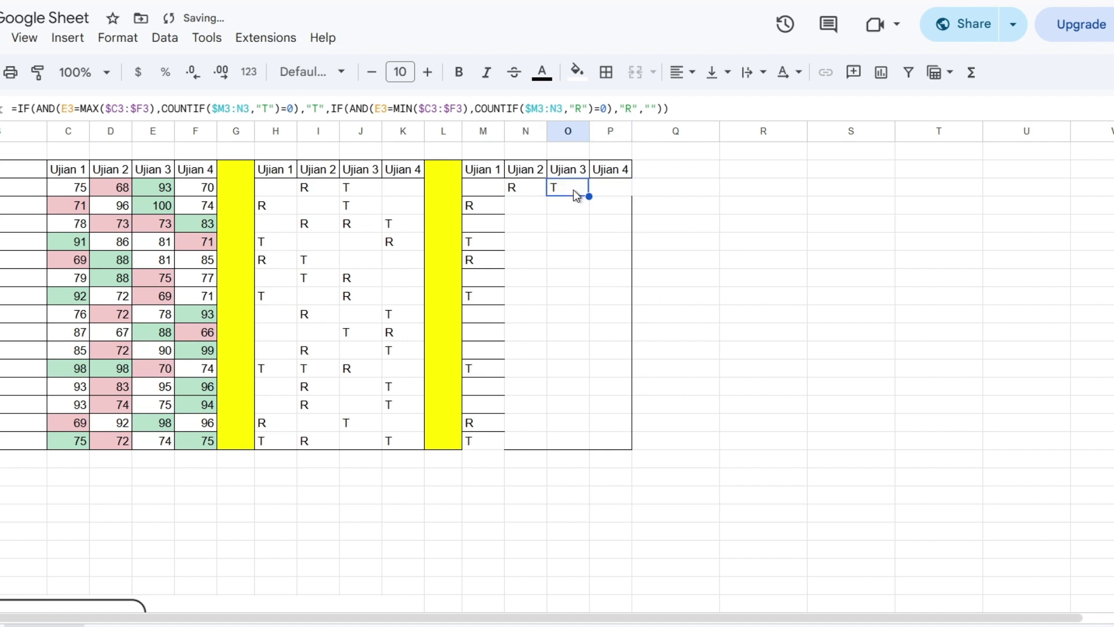
{"action": "double_click", "coordinate": [573, 190]}
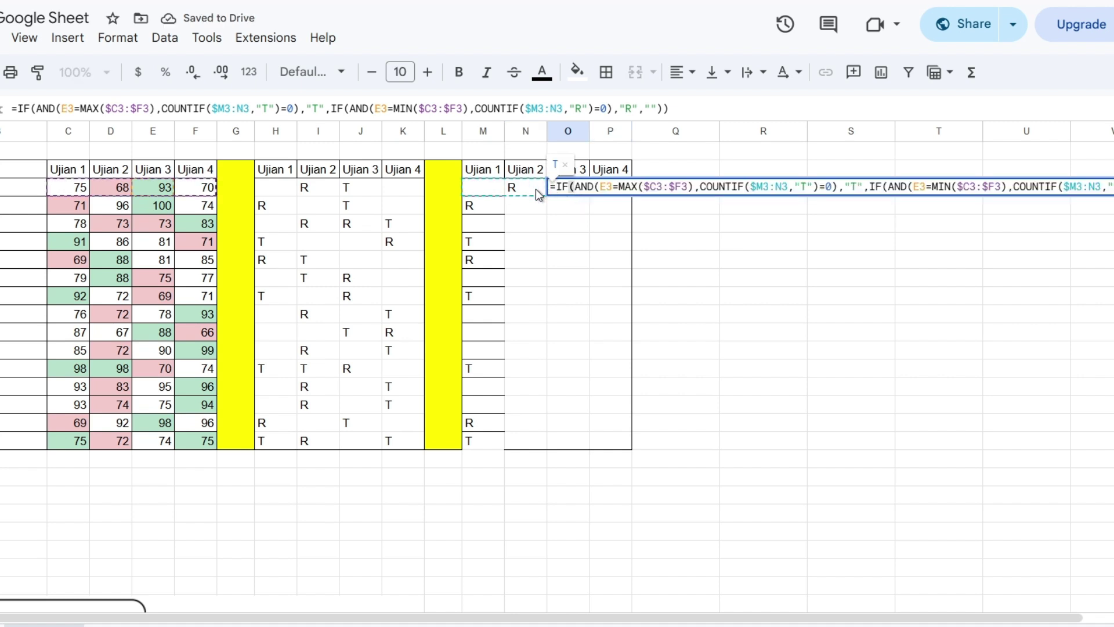
{"action": "key", "text": "Return"}
{"action": "double_click", "coordinate": [606, 187]}
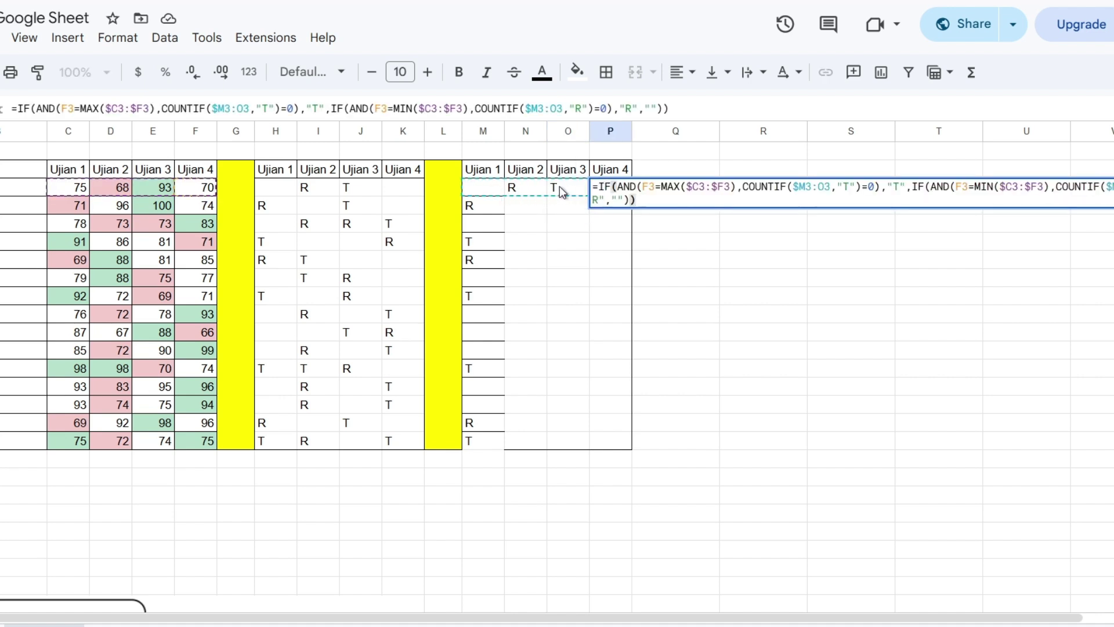
{"action": "left_click", "coordinate": [565, 213]}
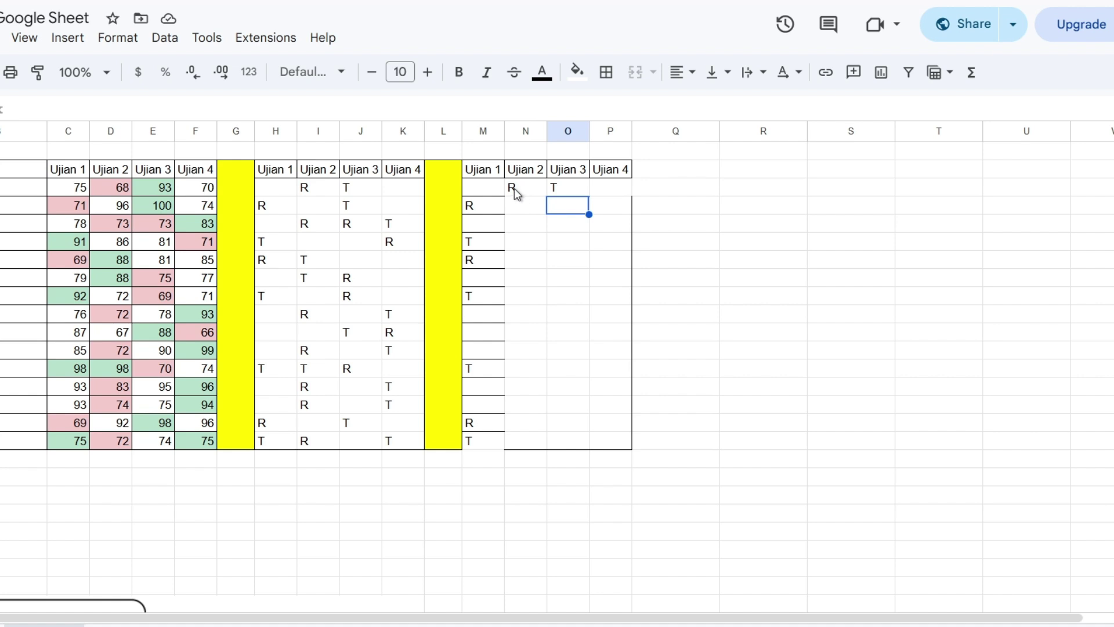
- Fill the N3:P3 formulas down to row 17 and compare row 13's marks with those in H13:I13
{"action": "left_click", "coordinate": [532, 193]}
{"action": "left_click_drag", "start_coordinate": [532, 193], "coordinate": [603, 439]}
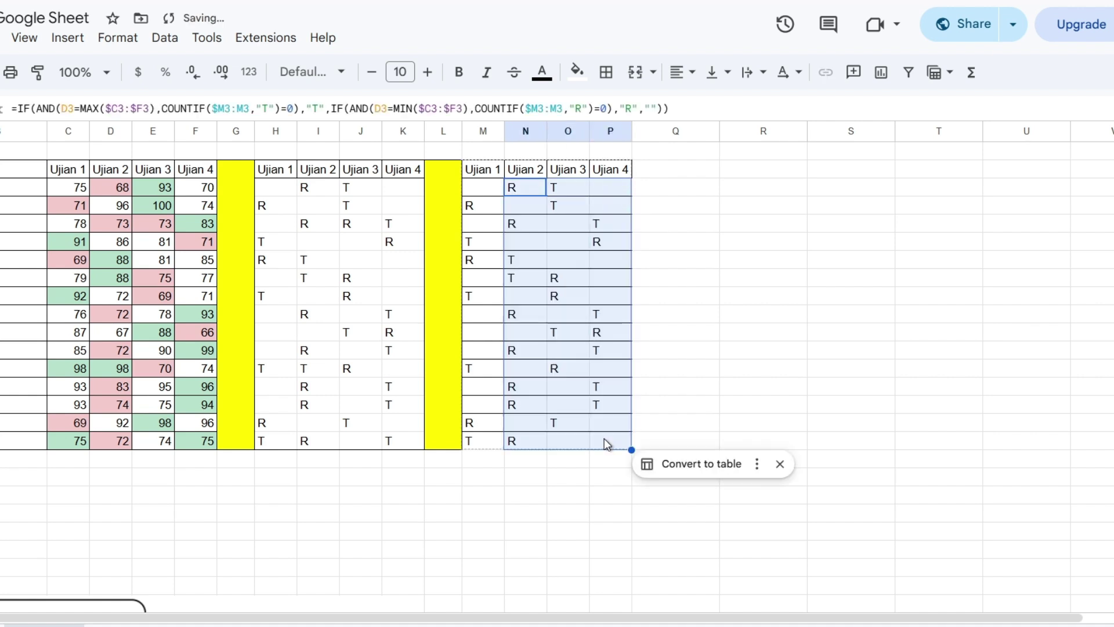
{"action": "left_click", "coordinate": [534, 262]}
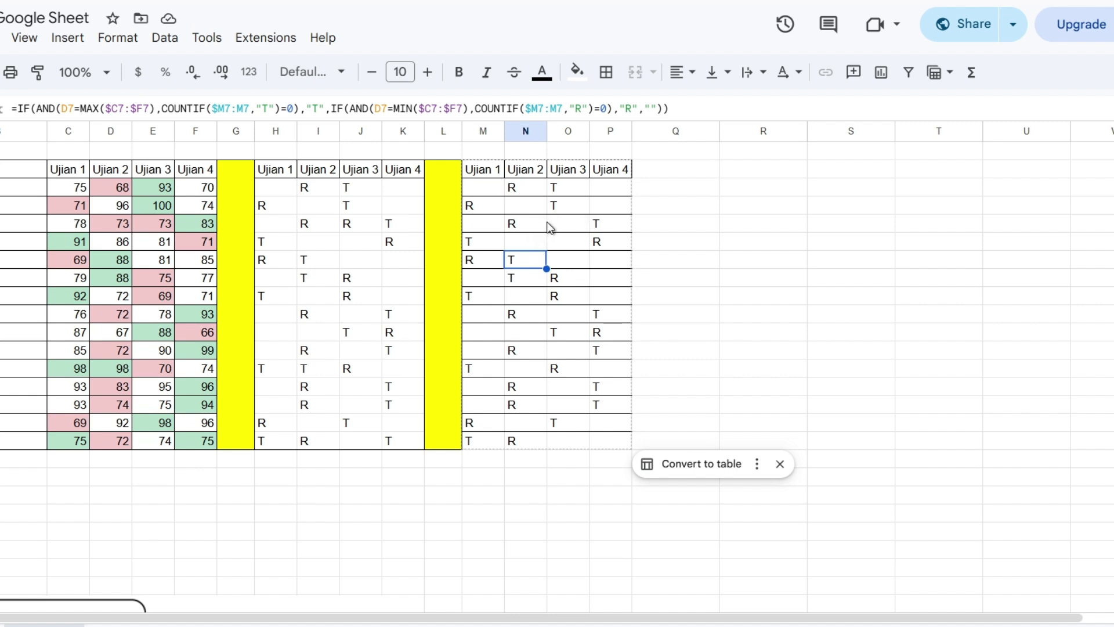
{"action": "left_click", "coordinate": [566, 242]}
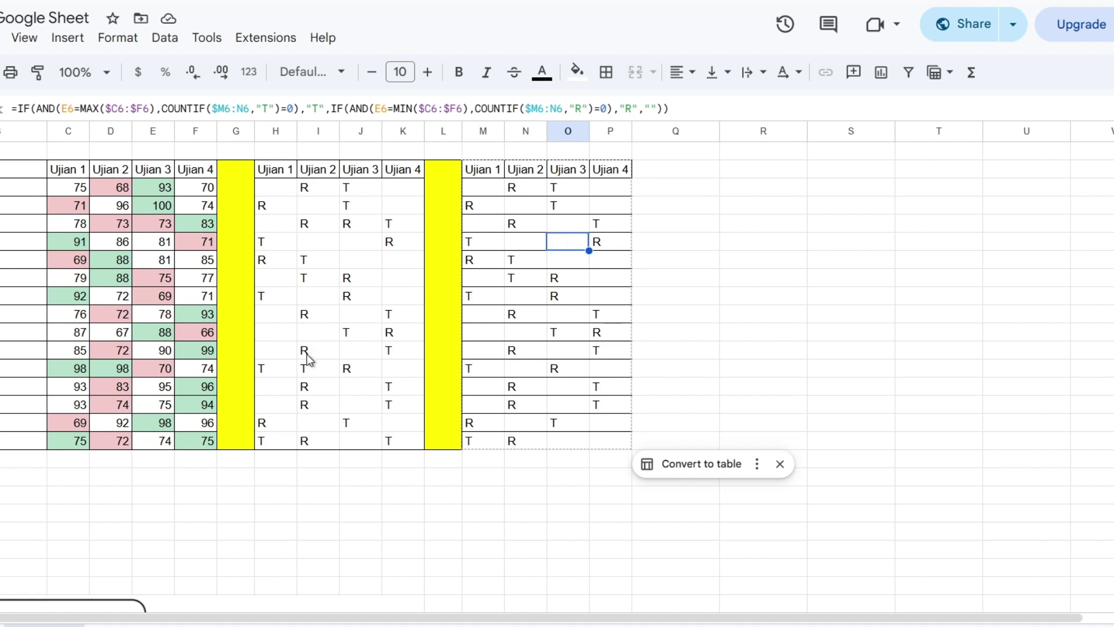
{"action": "left_click_drag", "start_coordinate": [284, 374], "coordinate": [302, 369]}
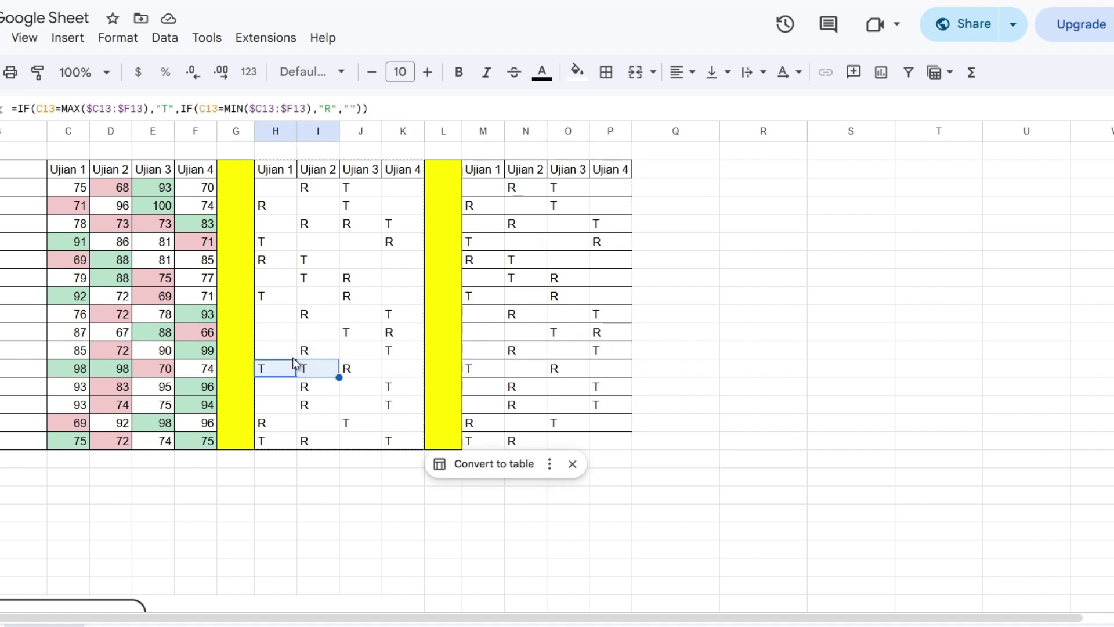
{"action": "left_click", "coordinate": [496, 371]}
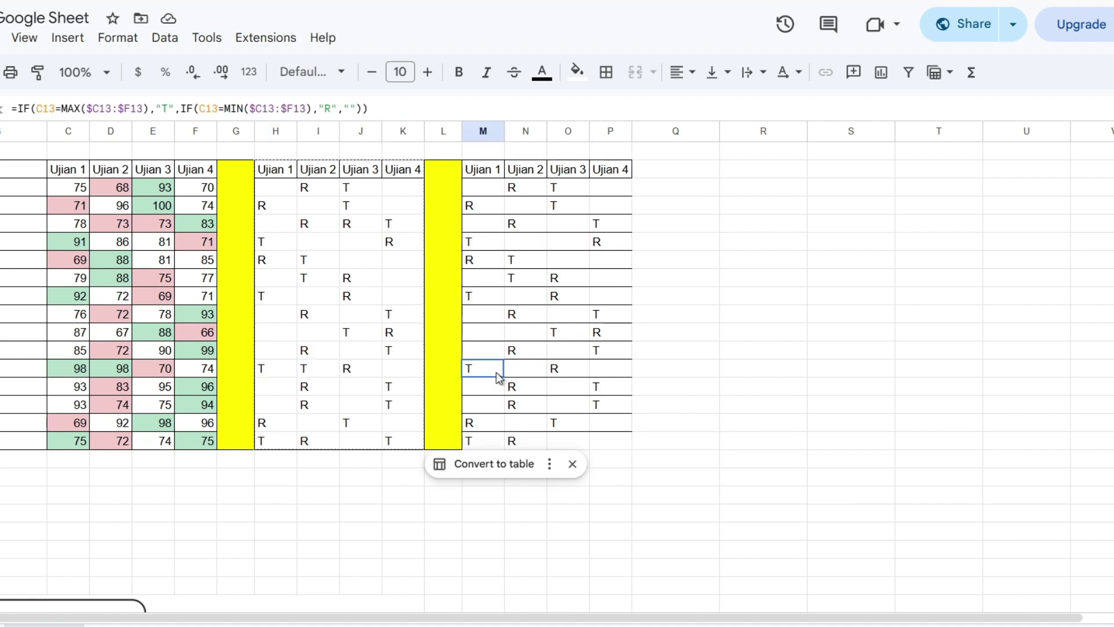
{"action": "left_click", "coordinate": [609, 375]}
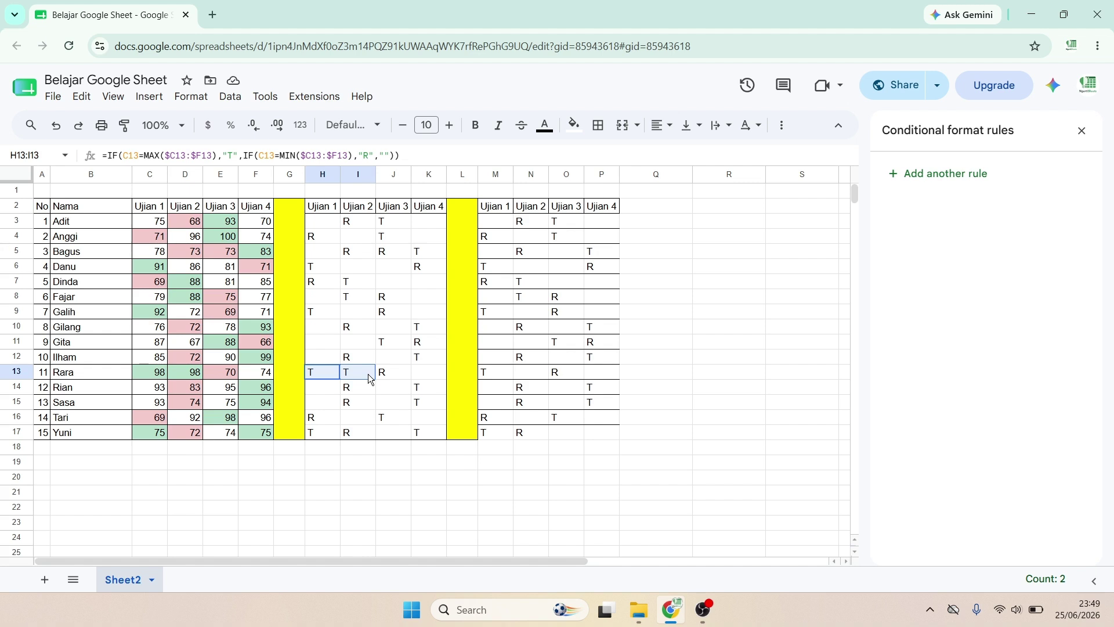
- Apply an outer border around M3:P17 with no inner borders
{"action": "left_click_drag", "start_coordinate": [495, 221], "coordinate": [602, 433]}
{"action": "left_click", "coordinate": [598, 124]}
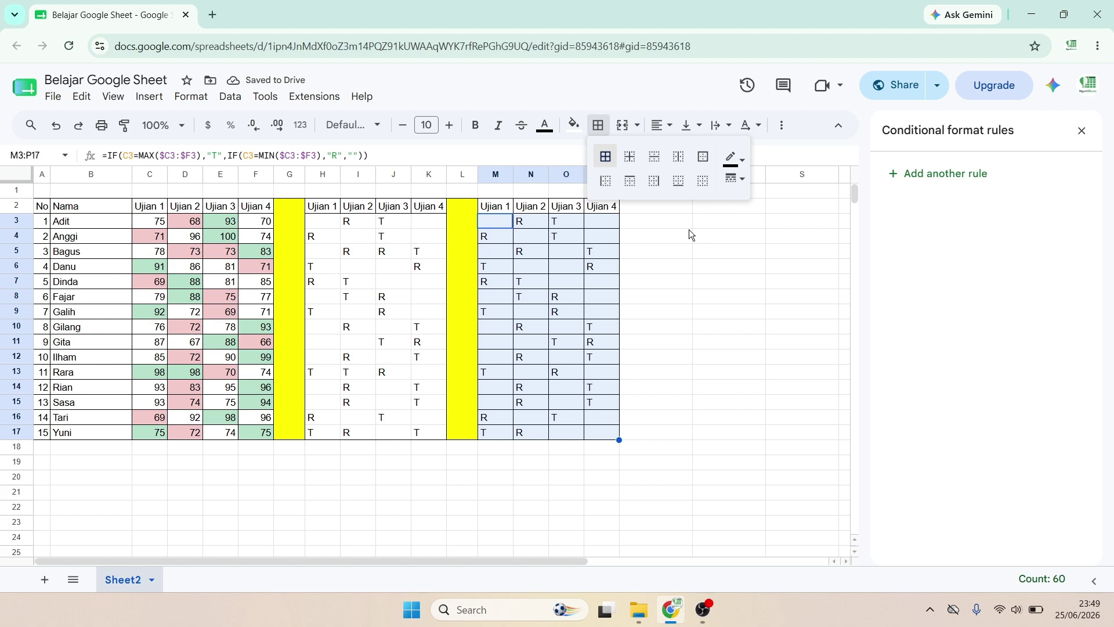
{"action": "left_click", "coordinate": [649, 204]}
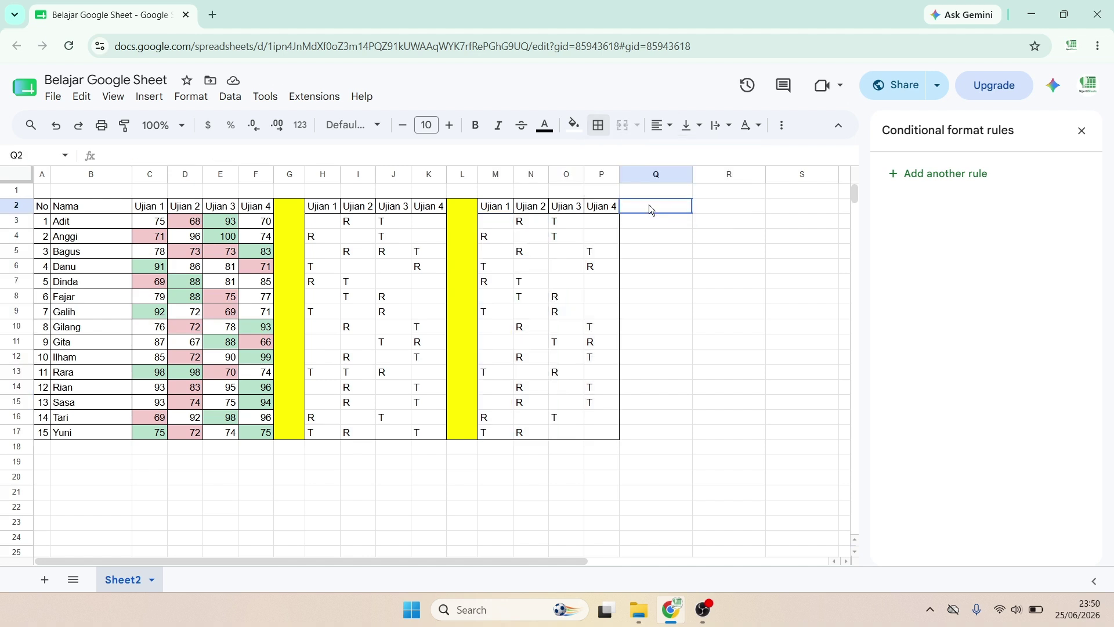
- Fill Q2:Q17 with yellow and narrow column Q to form a separator
{"action": "left_click_drag", "start_coordinate": [649, 204], "coordinate": [639, 435]}
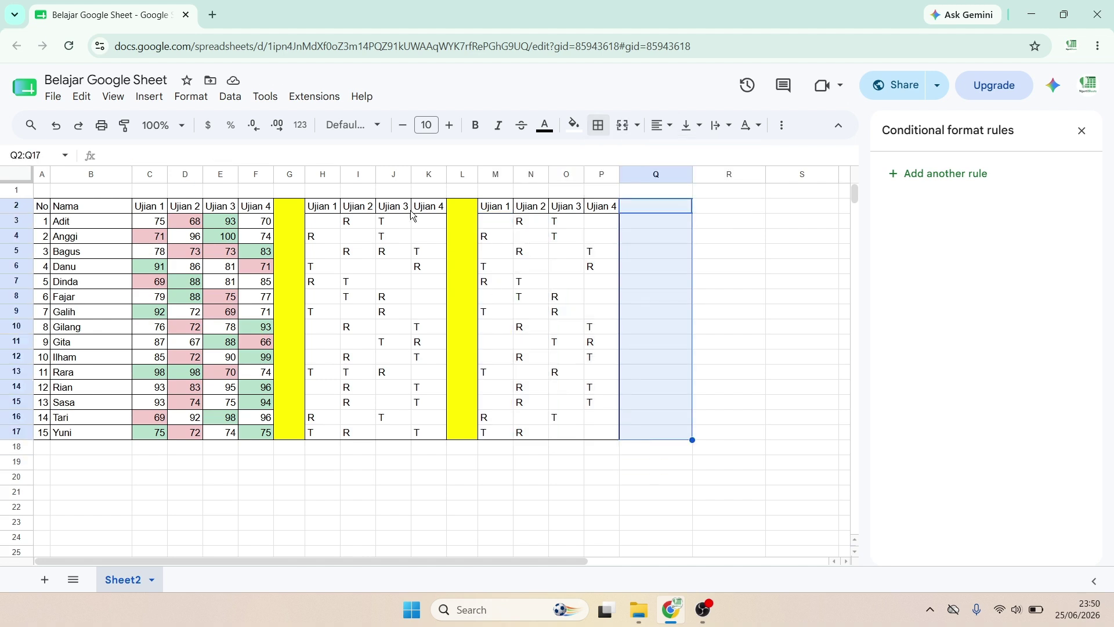
{"action": "left_click", "coordinate": [573, 125]}
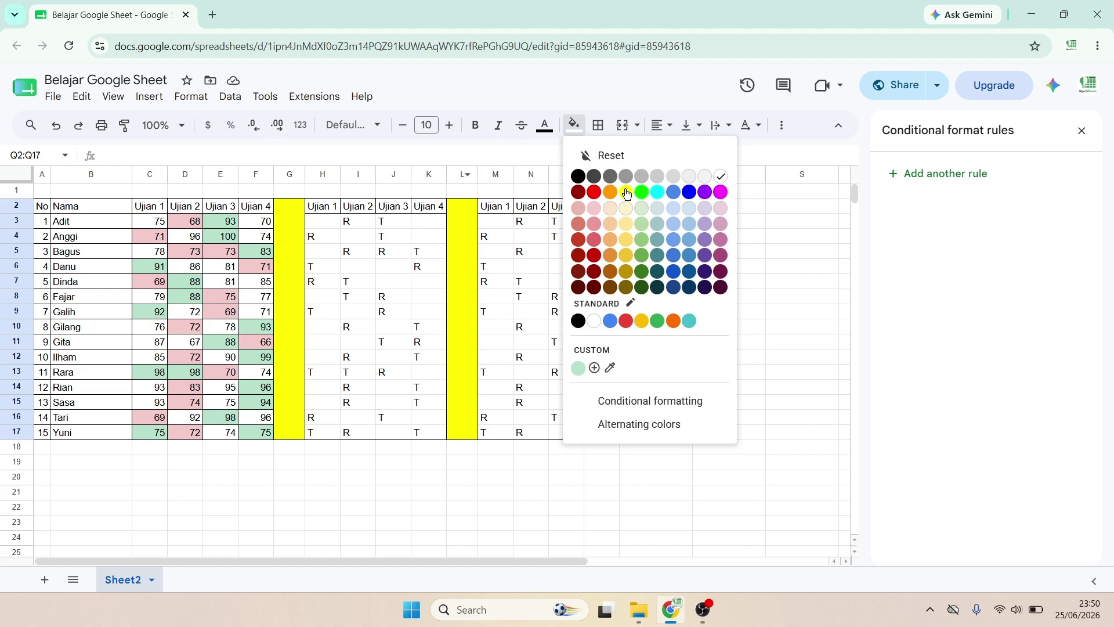
{"action": "left_click", "coordinate": [627, 193]}
{"action": "left_click_drag", "start_coordinate": [692, 175], "coordinate": [644, 181]}
- Enter the column headers Min in R2 and Max in S2
{"action": "left_click", "coordinate": [679, 206]}
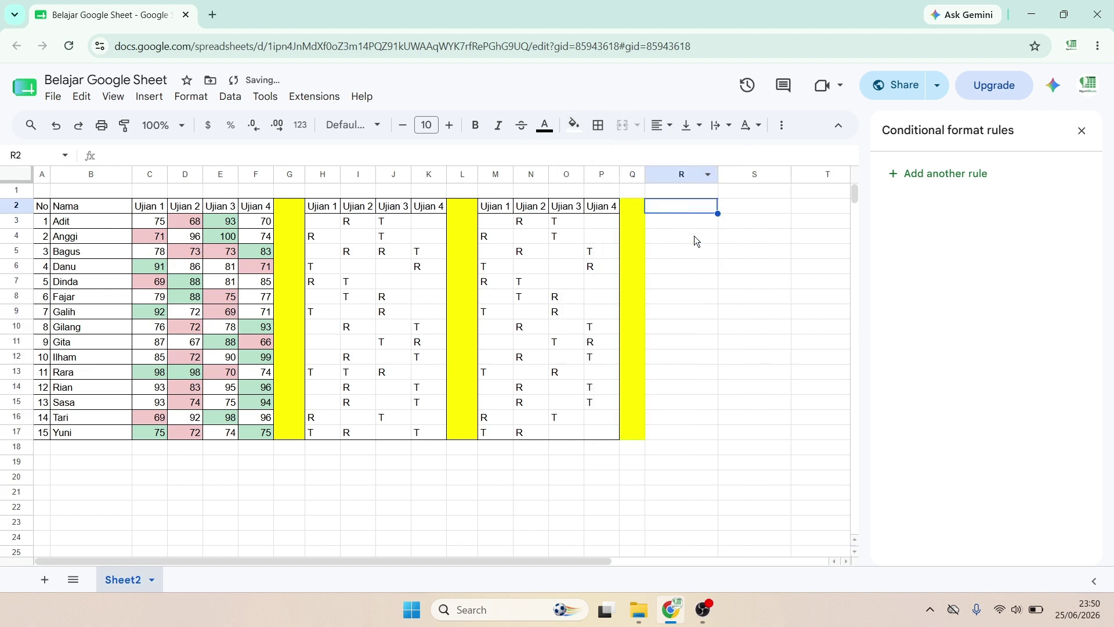
{"action": "type", "text": "MIN"}
{"action": "key", "text": "Tab"}
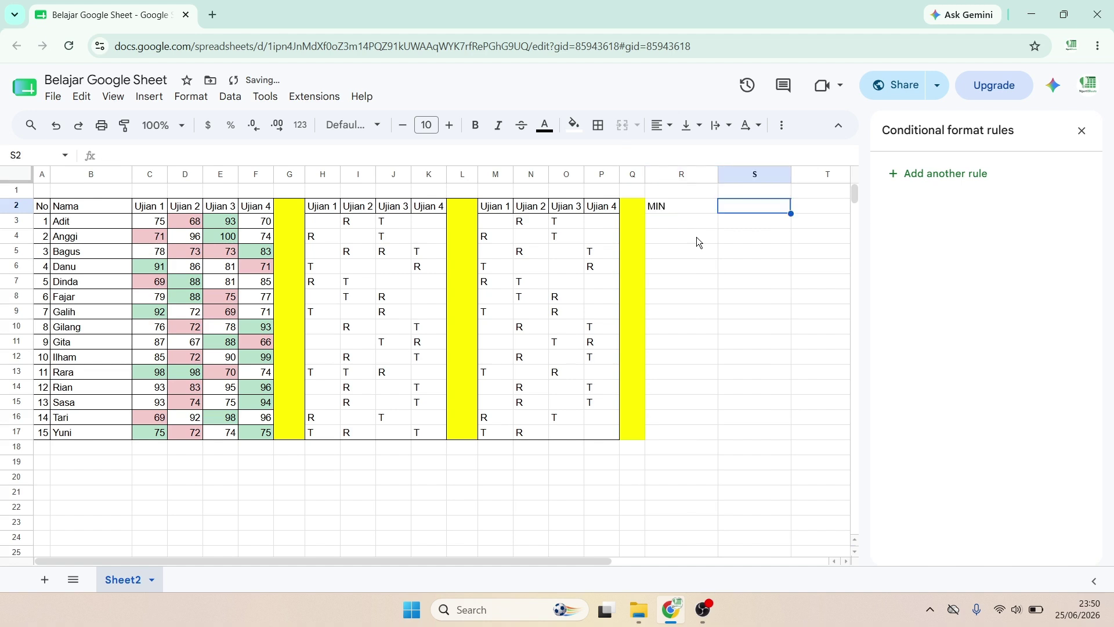
{"action": "key", "text": "shift+Tab"}
{"action": "key", "text": "Tab"}
{"action": "type", "text": "Ma"}
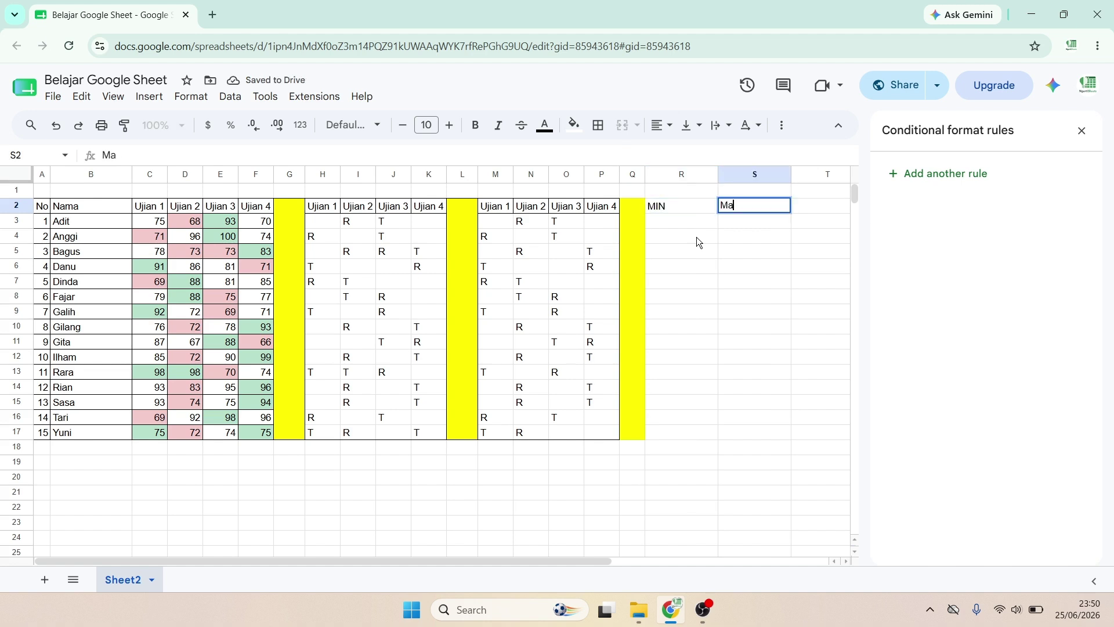
{"action": "type", "text": "x"}
{"action": "key", "text": "shift+Tab"}
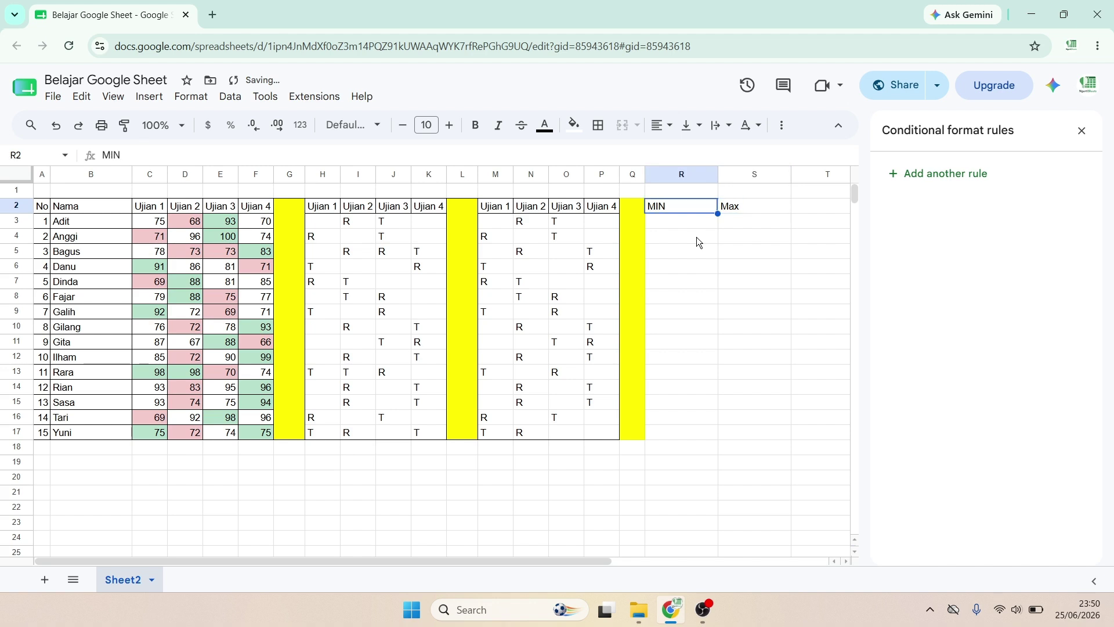
{"action": "type", "text": "Min"}
{"action": "key", "text": "Return"}
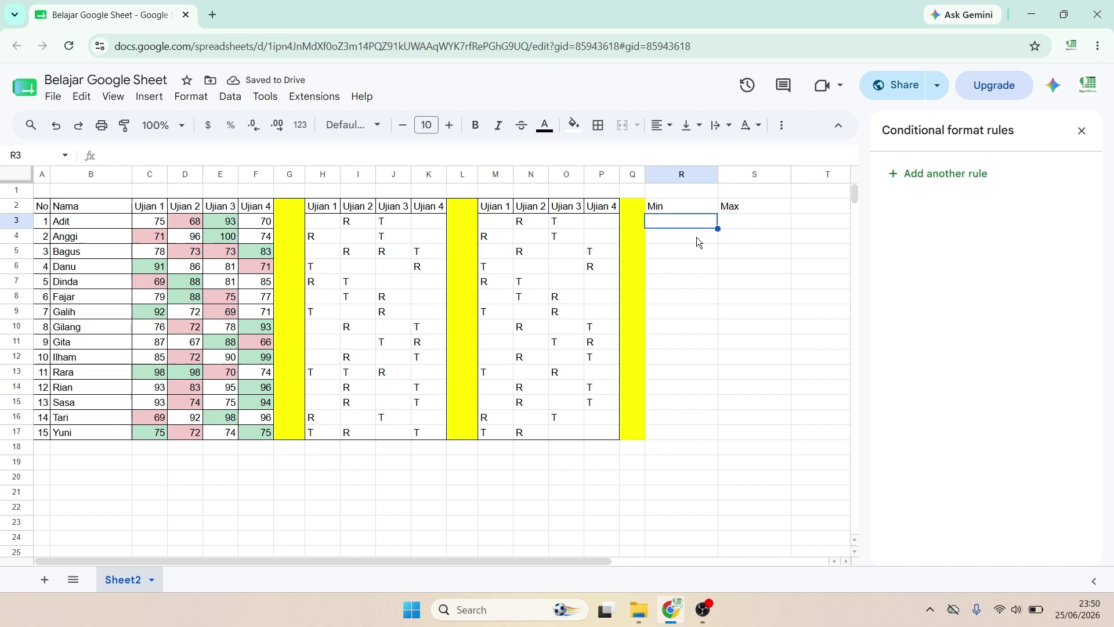
- Enter "Ujian 2" in R3 as the sample Min result for the first student
{"action": "type", "text": "Ujian "}
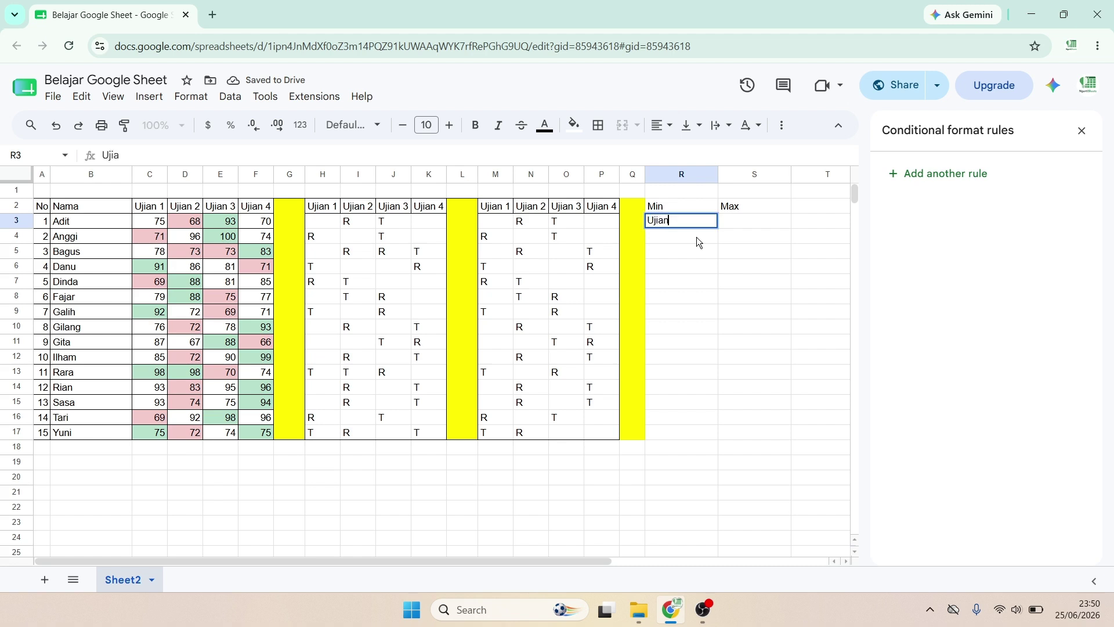
{"action": "type", "text": "2"}
{"action": "key", "text": "Return"}
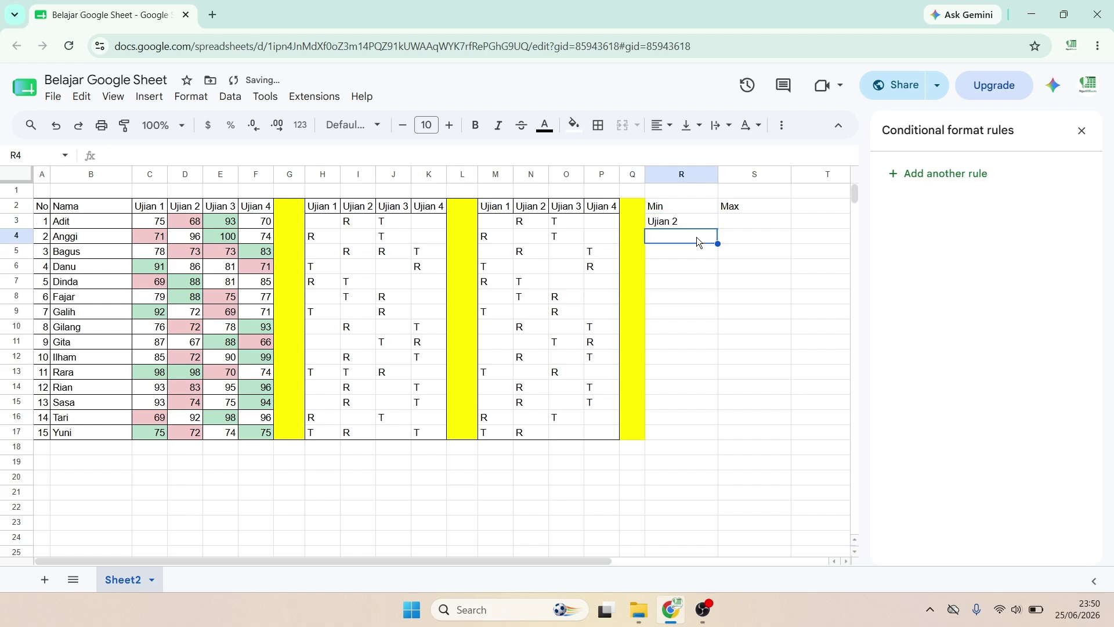
- Enter "Ujian 1" in R4 as the sample Min result for the second student
{"action": "type", "text": "Ujian"}
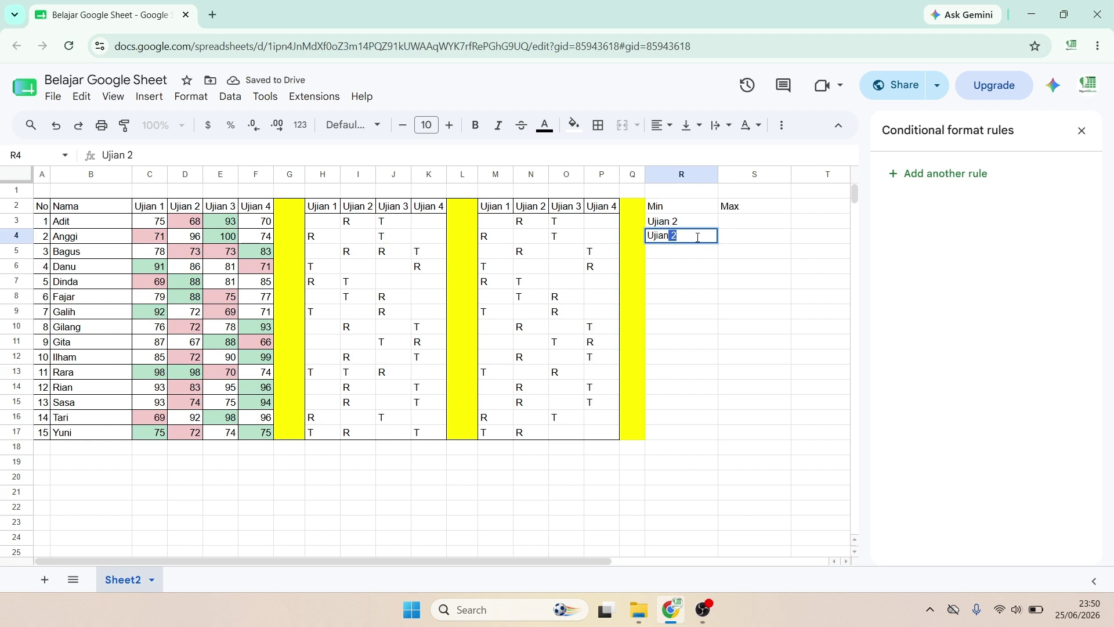
{"action": "type", "text": " 1"}
{"action": "key", "text": "Return"}
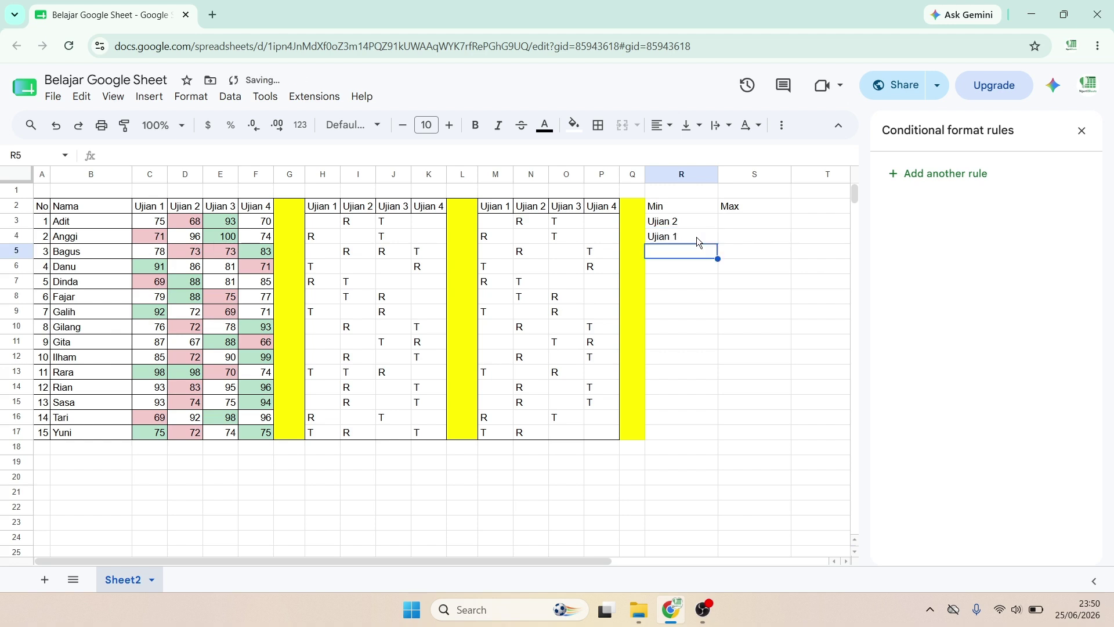
{"action": "key", "text": "Up"}
{"action": "key", "text": "Up"}
{"action": "key", "text": "Up"}
{"action": "key", "text": "Right"}
{"action": "key", "text": "Right"}
{"action": "key", "text": "Right"}
{"action": "key", "text": "Right"}
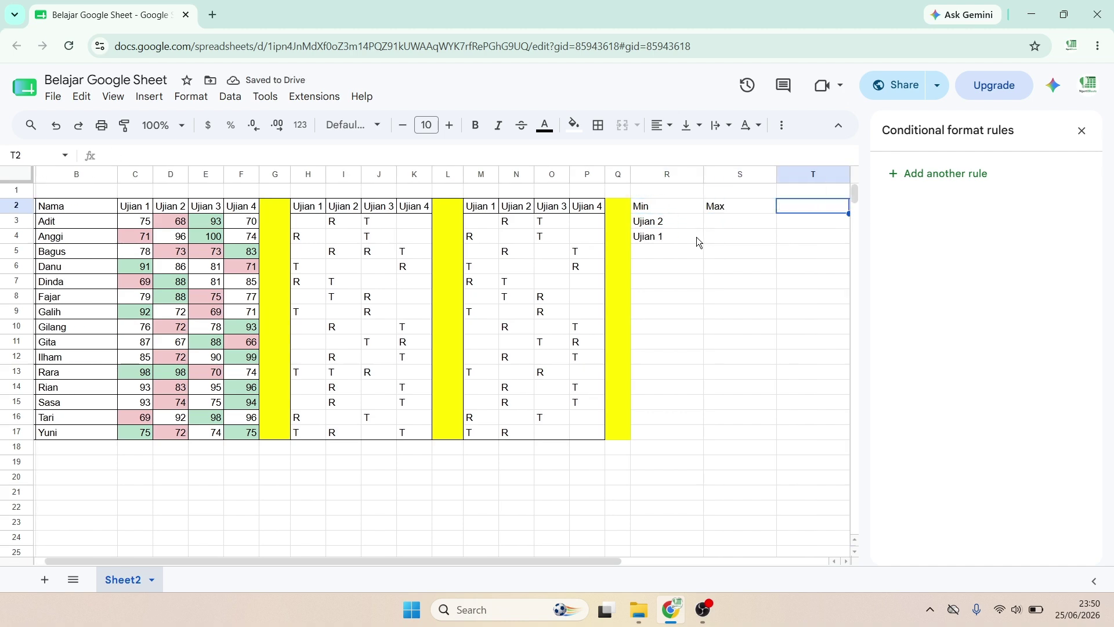
{"action": "key", "text": "Left"}
{"action": "key", "text": "Left"}
{"action": "key", "text": "Left"}
{"action": "key", "text": "Left"}
{"action": "key", "text": "Left"}
{"action": "key", "text": "Left"}
{"action": "key", "text": "Left"}
{"action": "key", "text": "Left"}
{"action": "key", "text": "Left"}
{"action": "key", "text": "Left"}
{"action": "key", "text": "Left"}
{"action": "key", "text": "Left"}
{"action": "key", "text": "Left"}
{"action": "key", "text": "Left"}
{"action": "key", "text": "Left"}
{"action": "key", "text": "Left"}
{"action": "key", "text": "Left"}
{"action": "key", "text": "Left"}
{"action": "key", "text": "Left"}
{"action": "key", "text": "Left"}
{"action": "key", "text": "Left"}
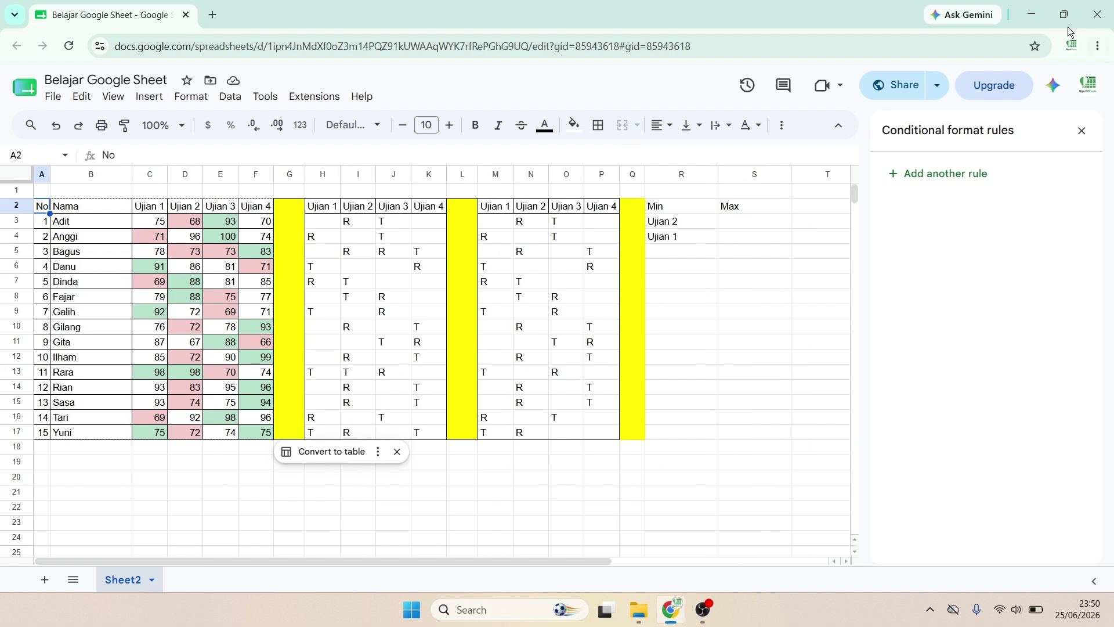
- Close the conditional format rules and enter the column headers Match in T2 and Index in U2
{"action": "left_click", "coordinate": [1081, 130]}
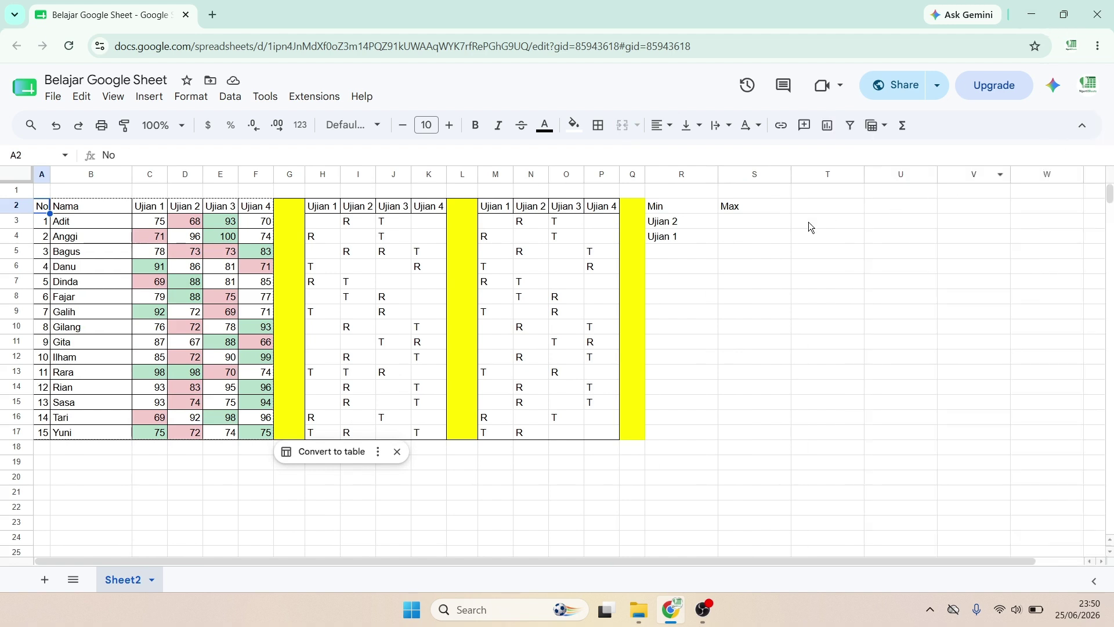
{"action": "left_click", "coordinate": [812, 207]}
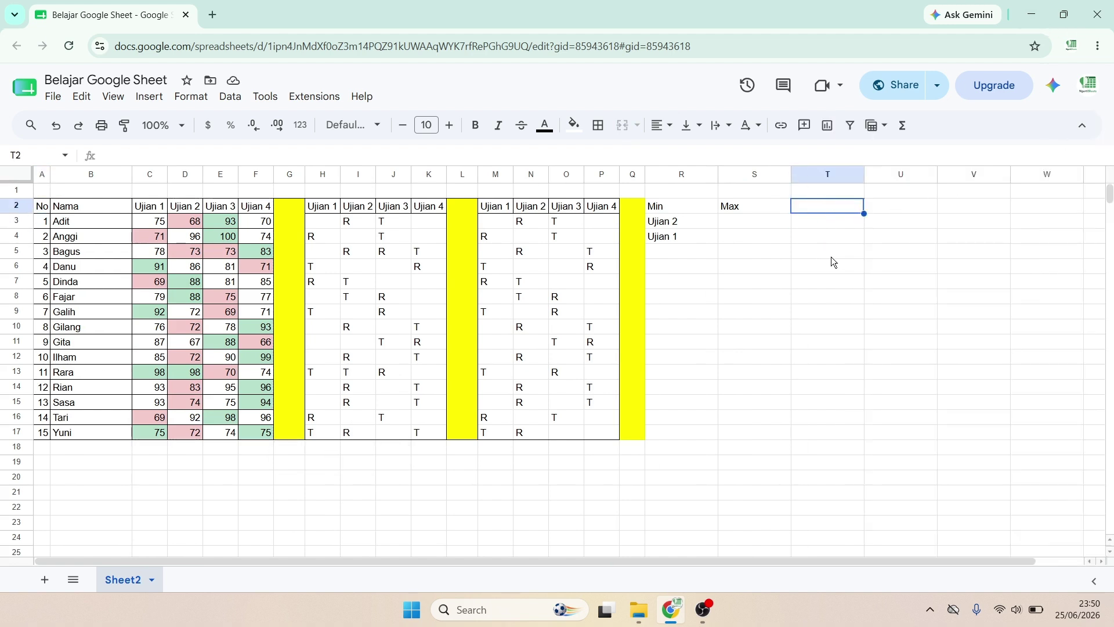
{"action": "type", "text": "Match"}
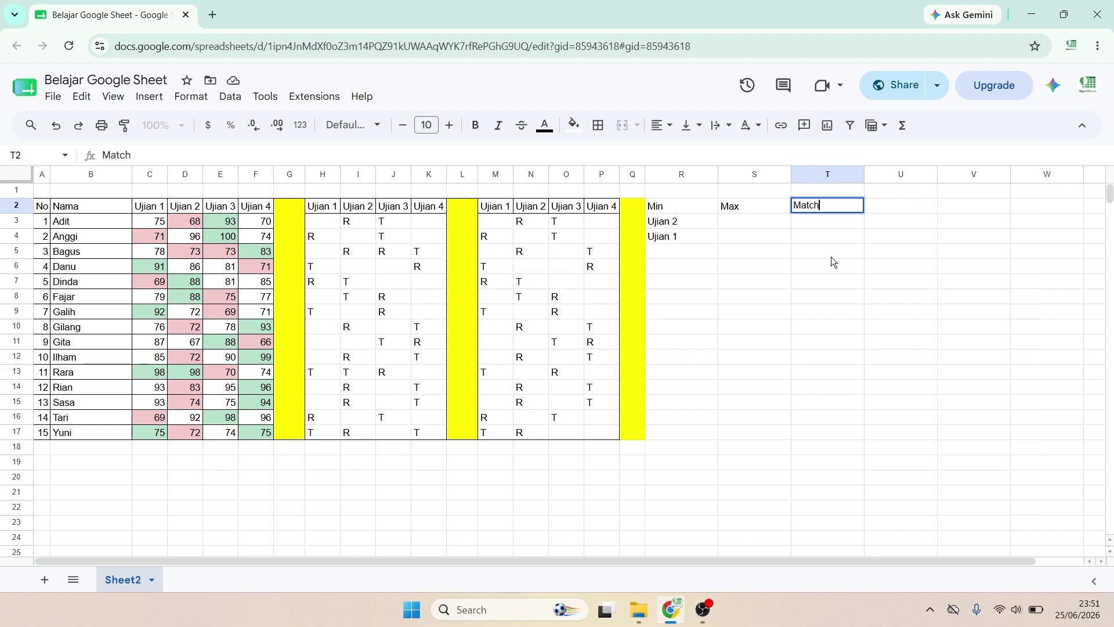
{"action": "key", "text": "Tab"}
{"action": "type", "text": "I"}
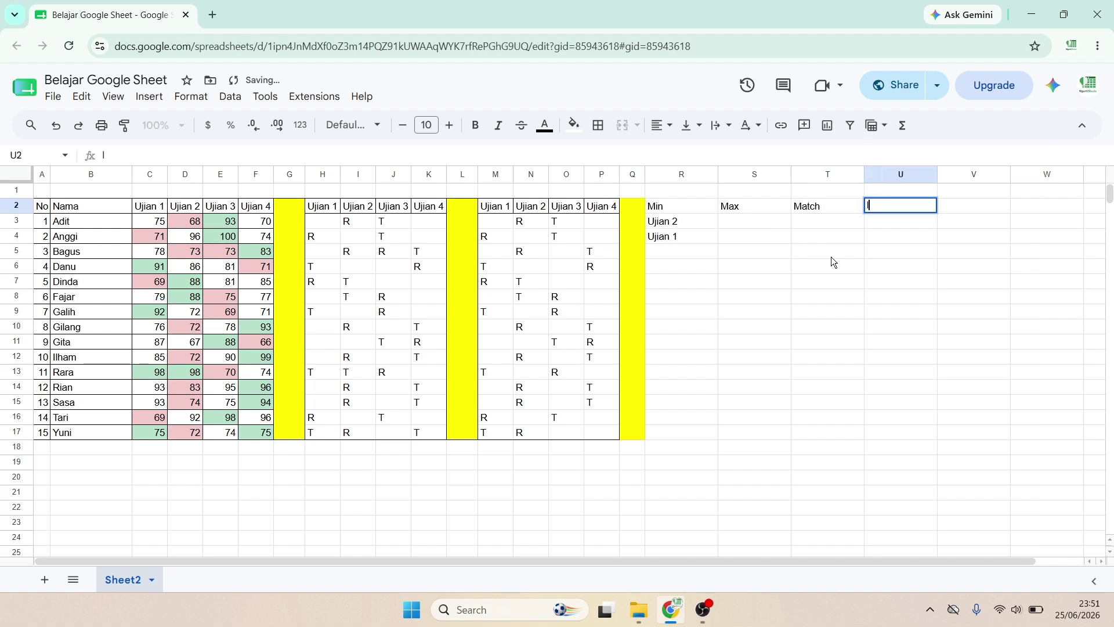
{"action": "type", "text": "ndex"}
{"action": "key", "text": "Return"}
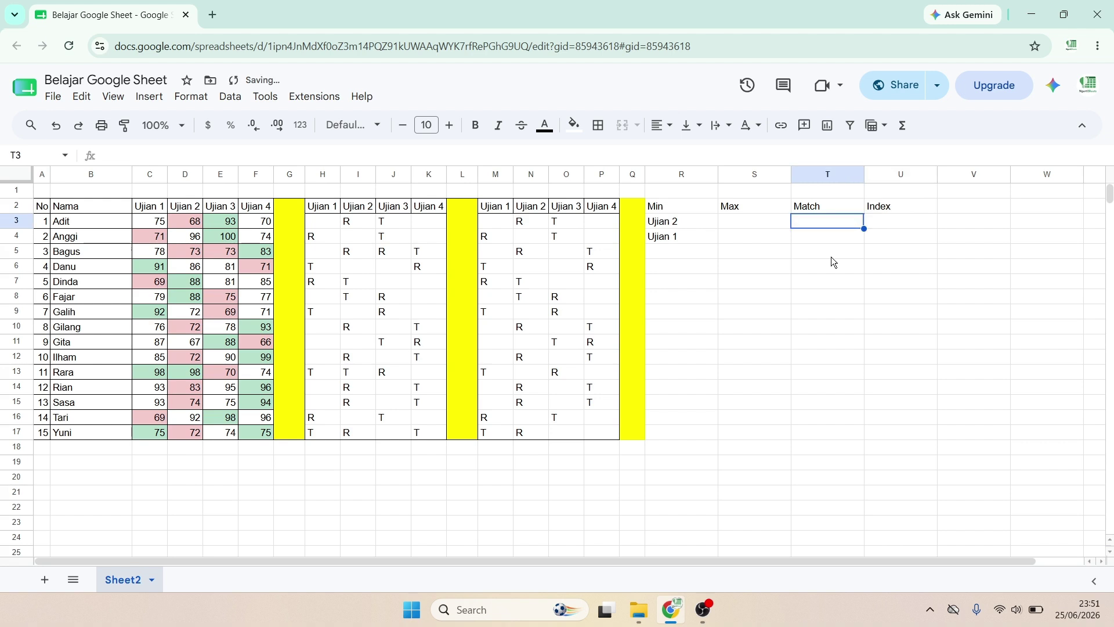
- Enter the formula =MATCH(70,C3:F3,0) in T3 to find the position of score 70 in the first student's row
{"action": "type", "text": "="}
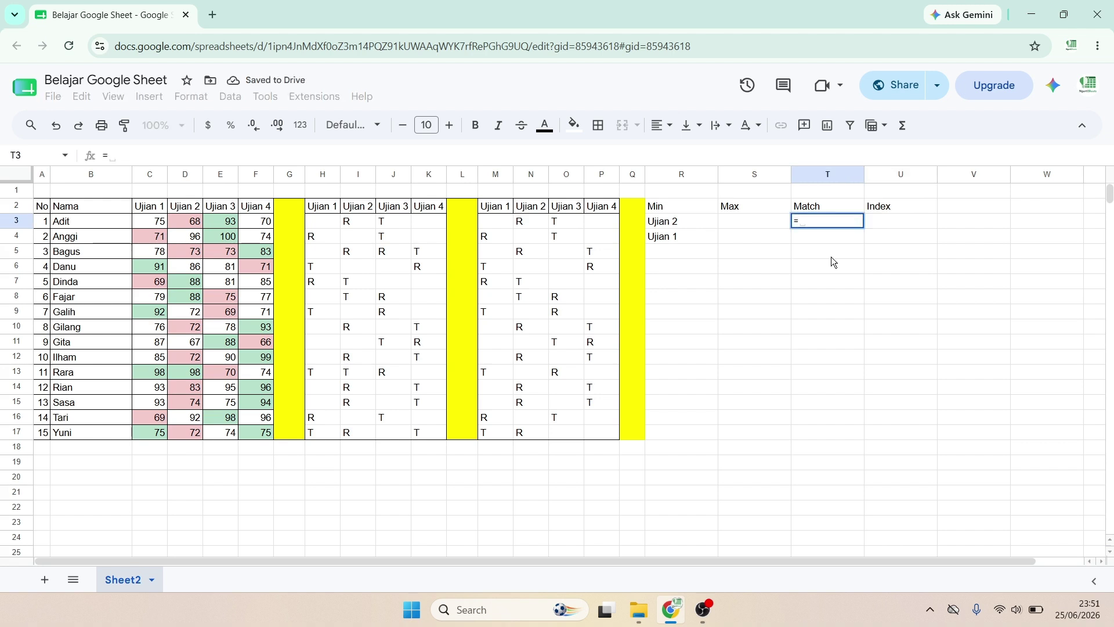
{"action": "type", "text": "MATCH"}
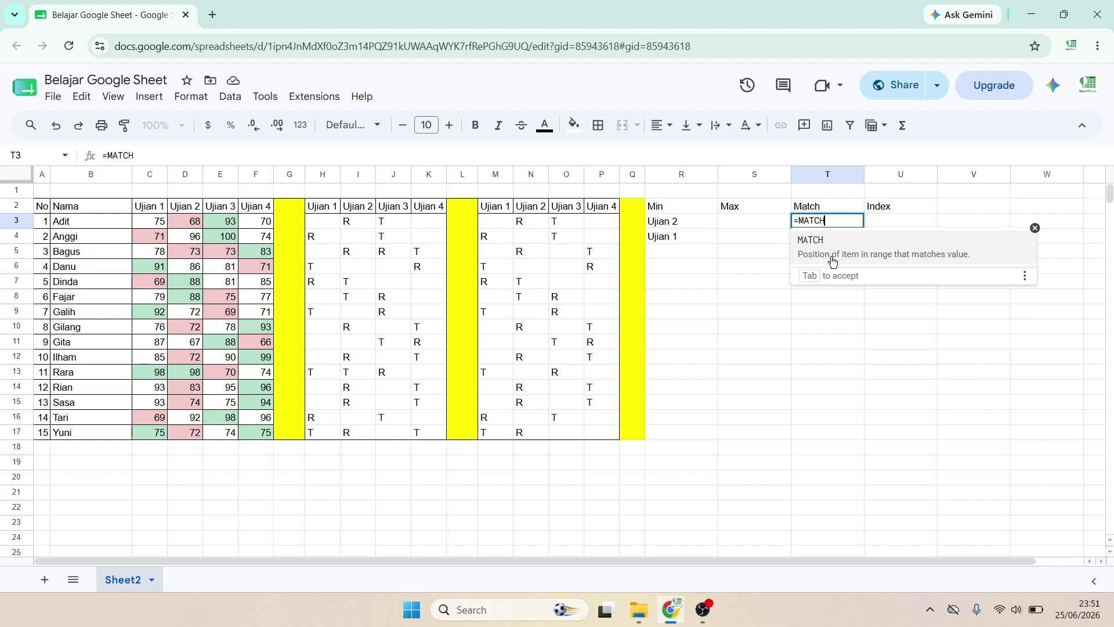
{"action": "left_click", "coordinate": [833, 261]}
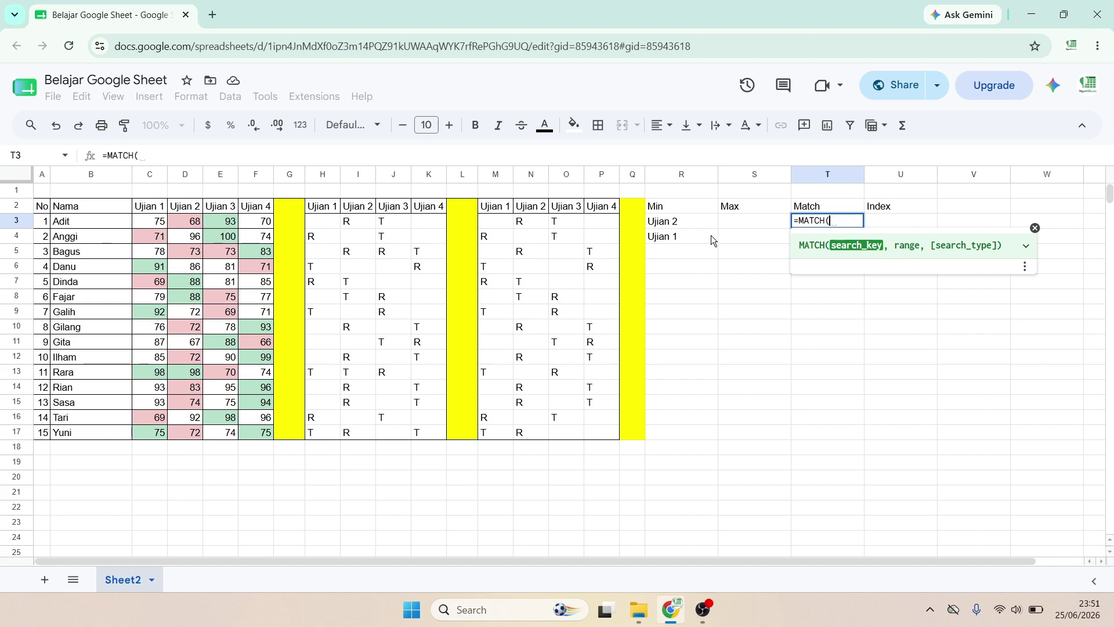
{"action": "type", "text": "70,"}
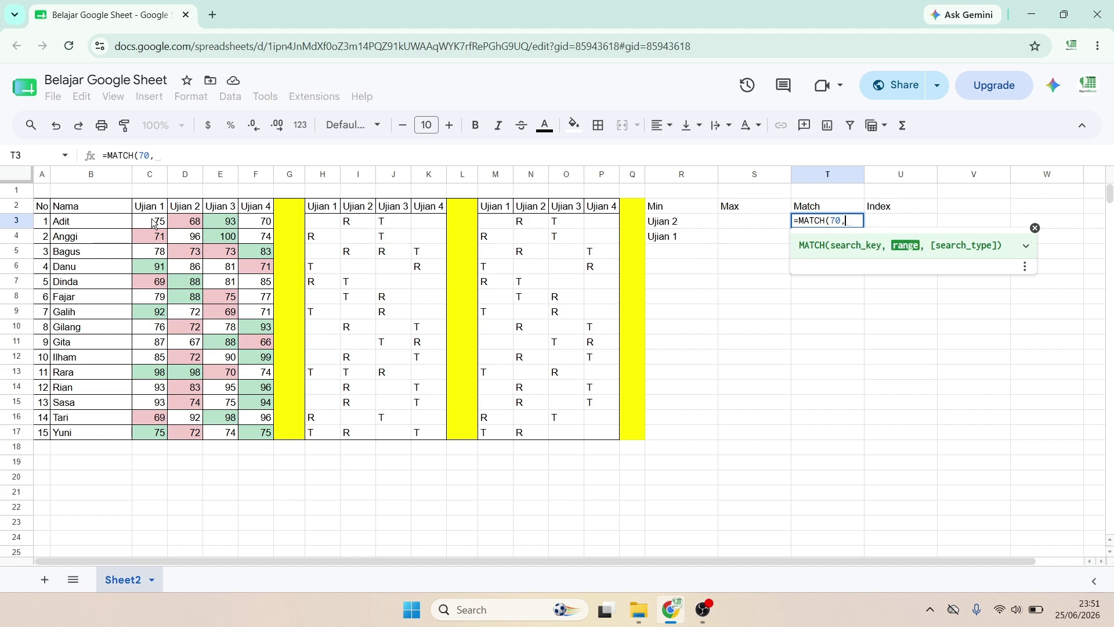
{"action": "left_click_drag", "start_coordinate": [156, 221], "coordinate": [259, 231]}
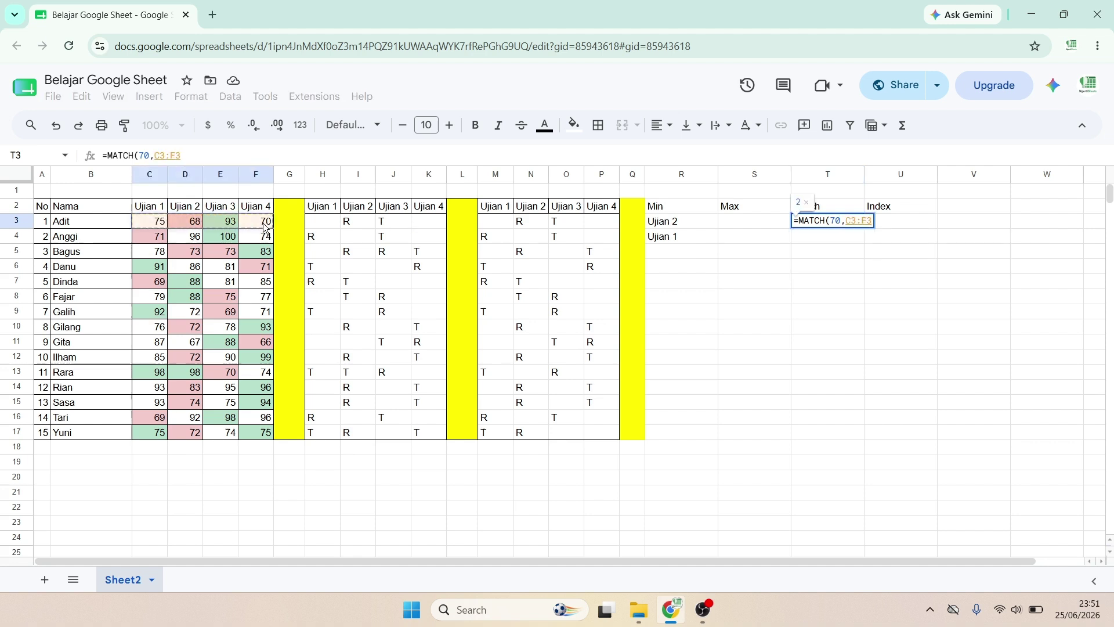
{"action": "type", "text": ",0"}
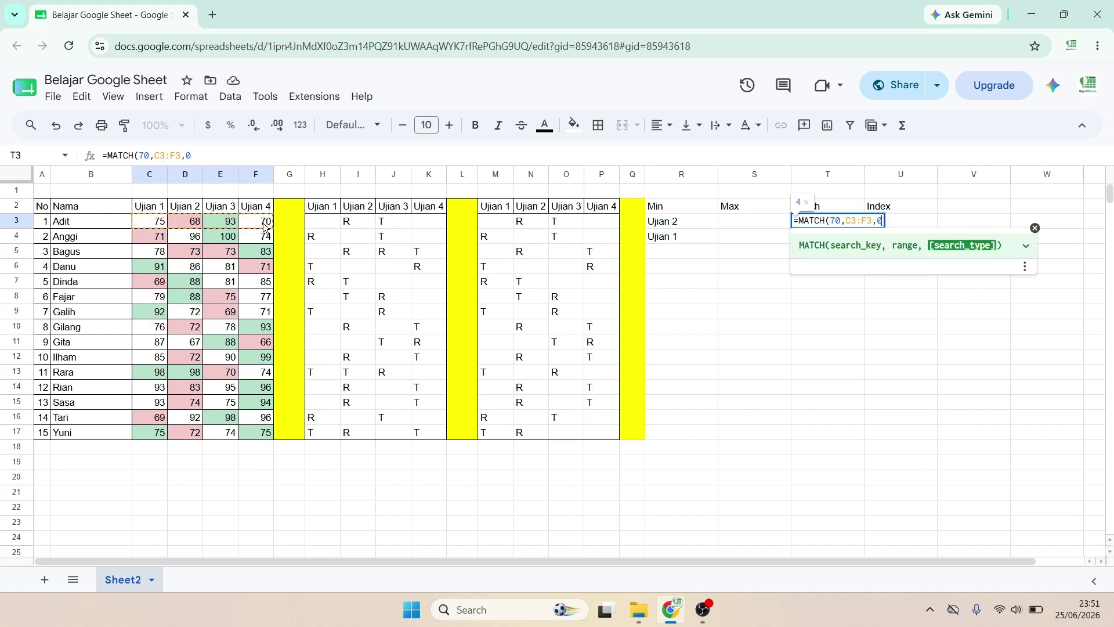
{"action": "type", "text": ")"}
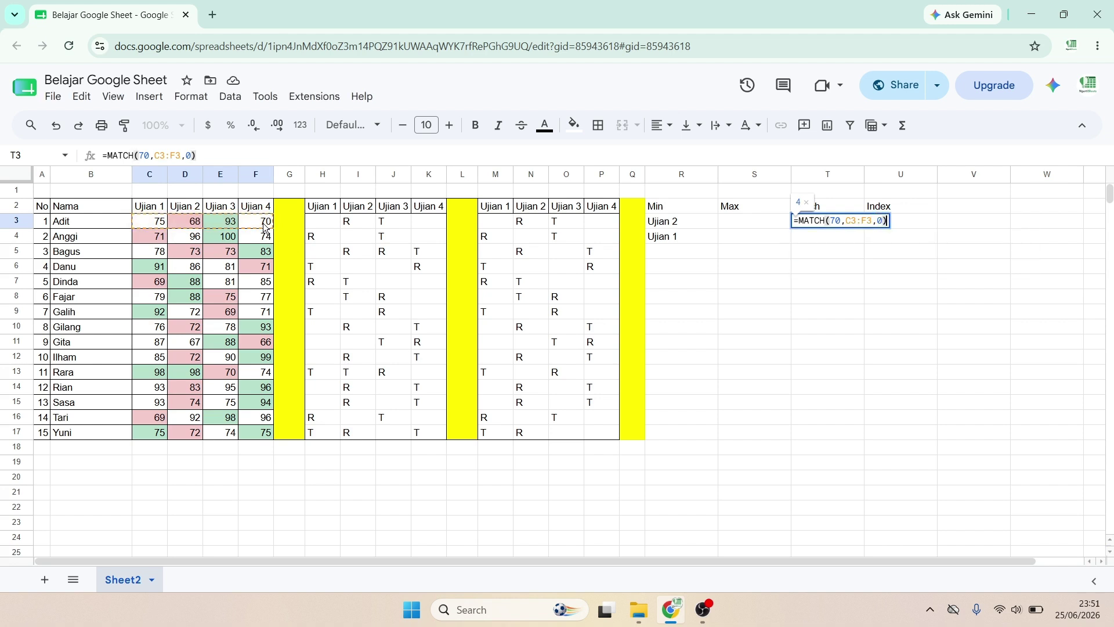
{"action": "key", "text": "ctrl+Return"}
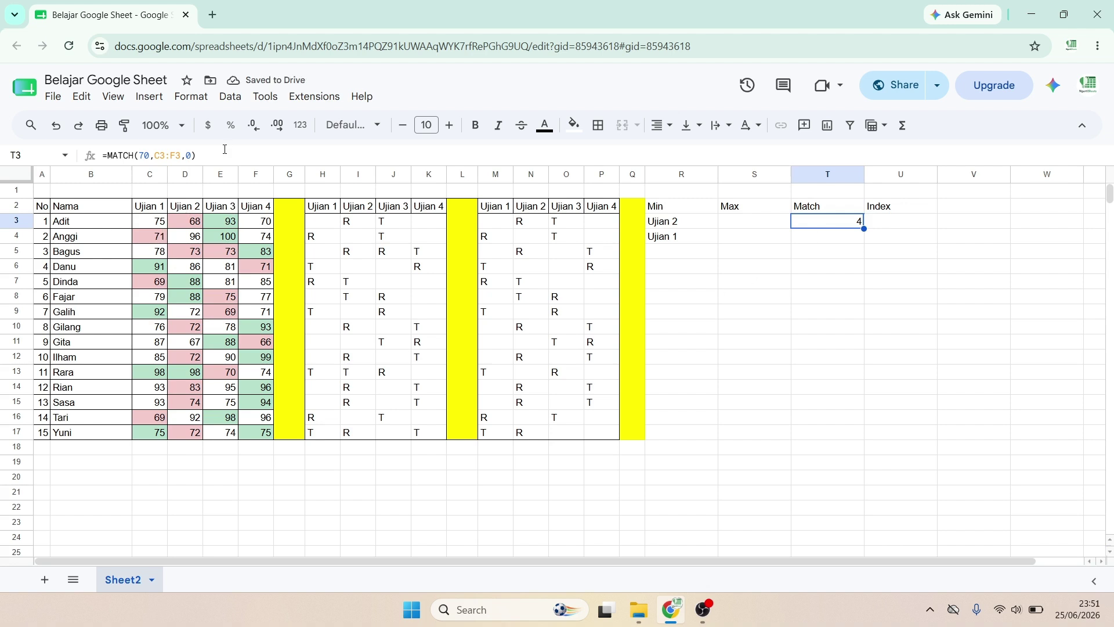
- Try A3:F3 as the search range of the MATCH formula in T3 and undo the change
{"action": "left_click", "coordinate": [162, 158]}
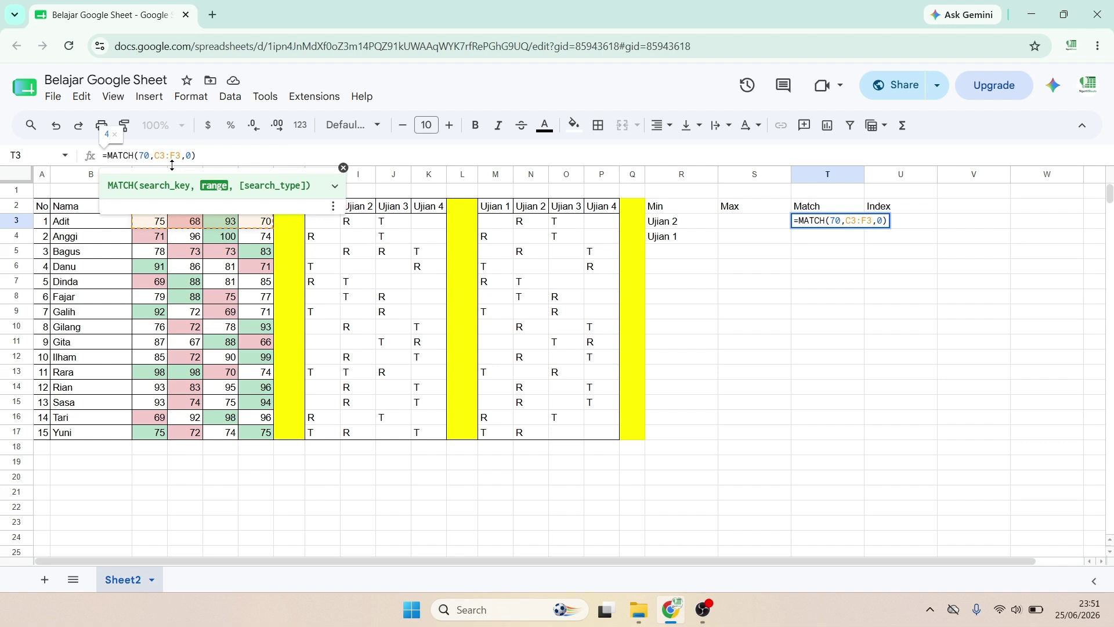
{"action": "key", "text": "BackSpace"}
{"action": "type", "text": "A"}
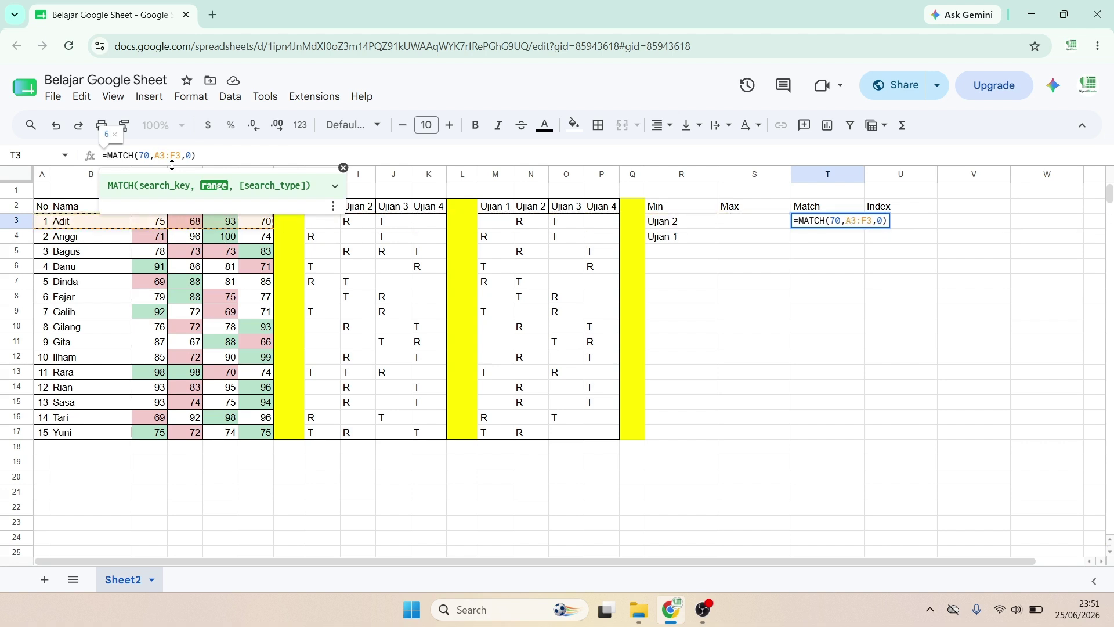
{"action": "key", "text": "Return"}
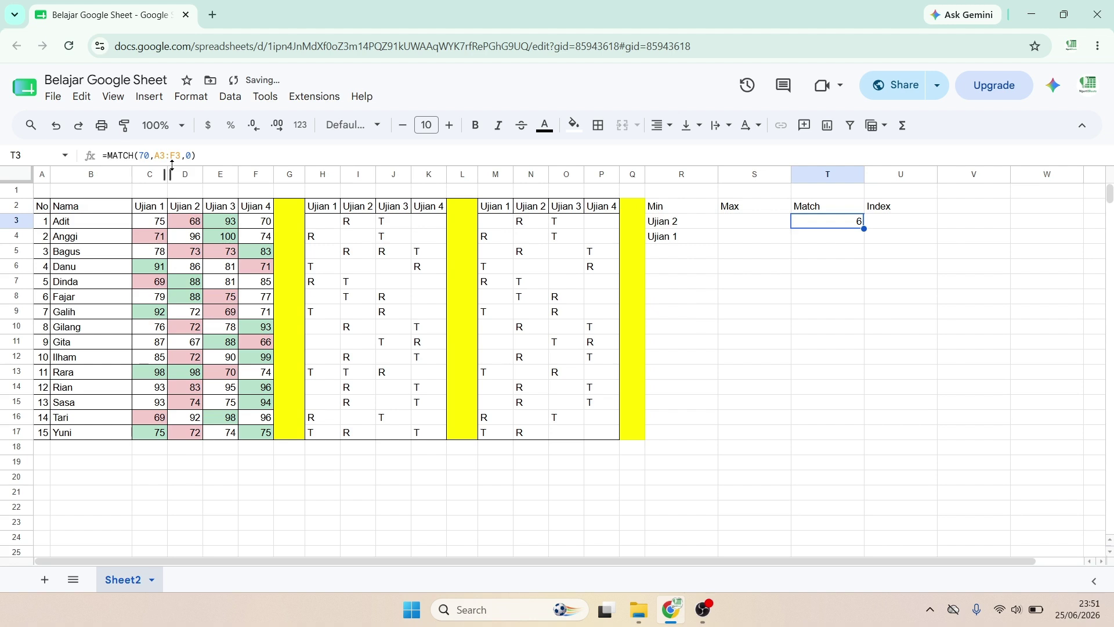
{"action": "key", "text": "ctrl+z"}
- Replace the search key 70 in T3 with MIN(C3:F3), making the formula =MATCH(MIN(C3:F3),C3:F3,0)
{"action": "left_click", "coordinate": [150, 155]}
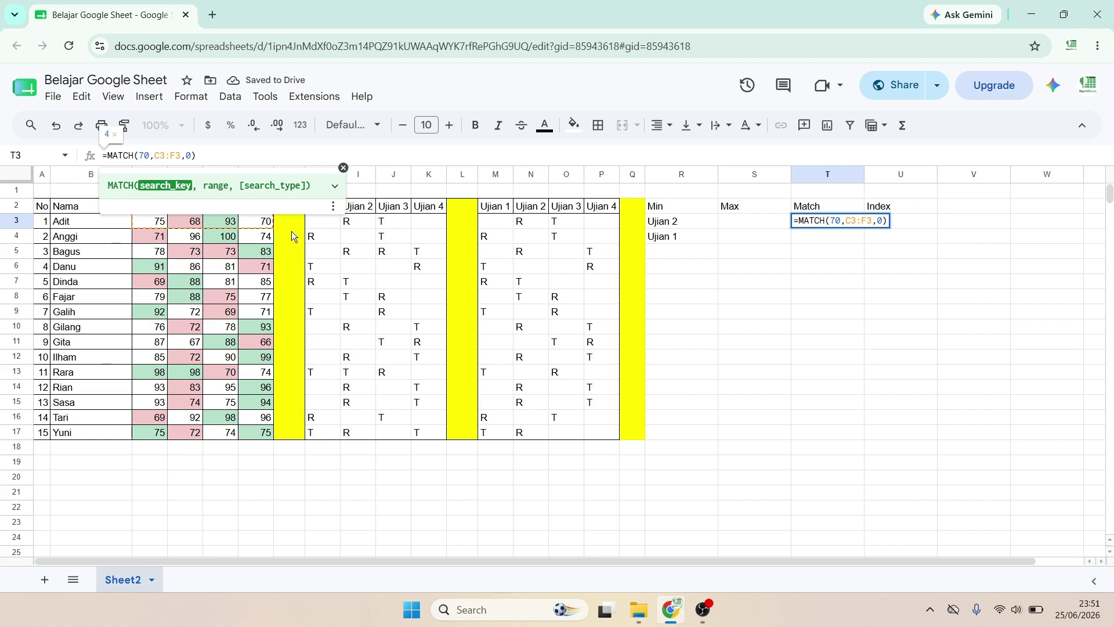
{"action": "key", "text": "BackSpace"}
{"action": "key", "text": "BackSpace"}
{"action": "type", "text": "MIN"}
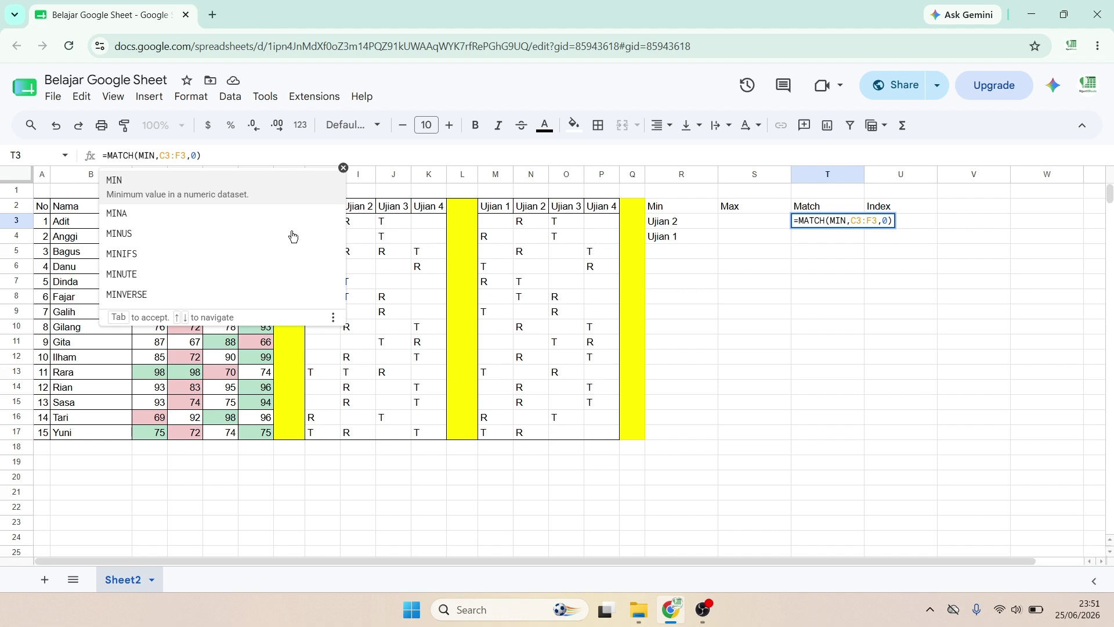
{"action": "key", "text": "Tab"}
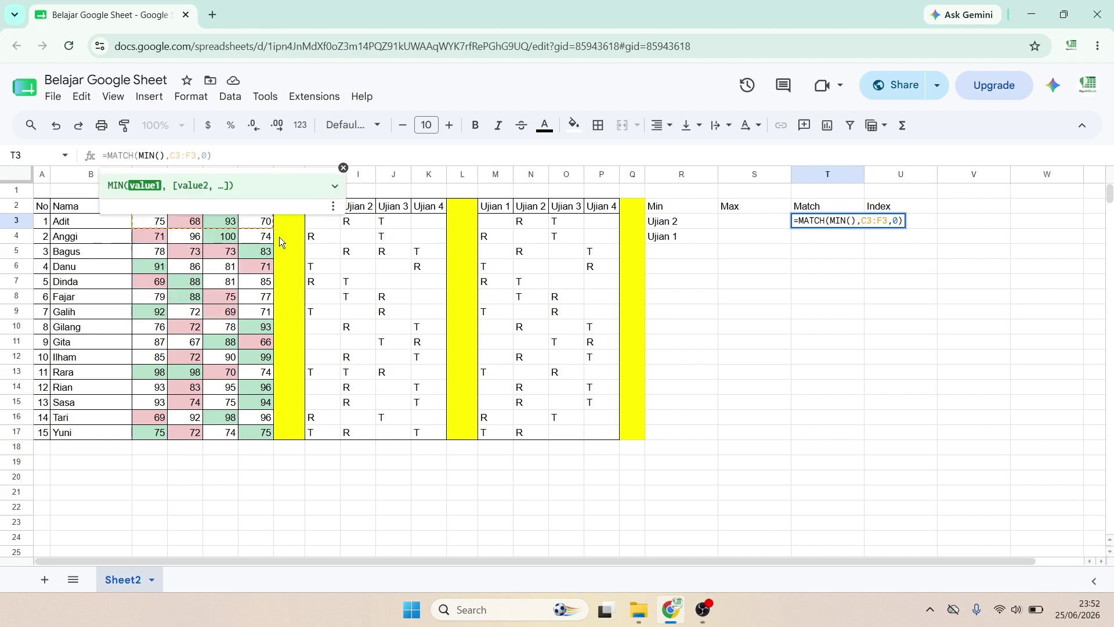
{"action": "left_click", "coordinate": [159, 224]}
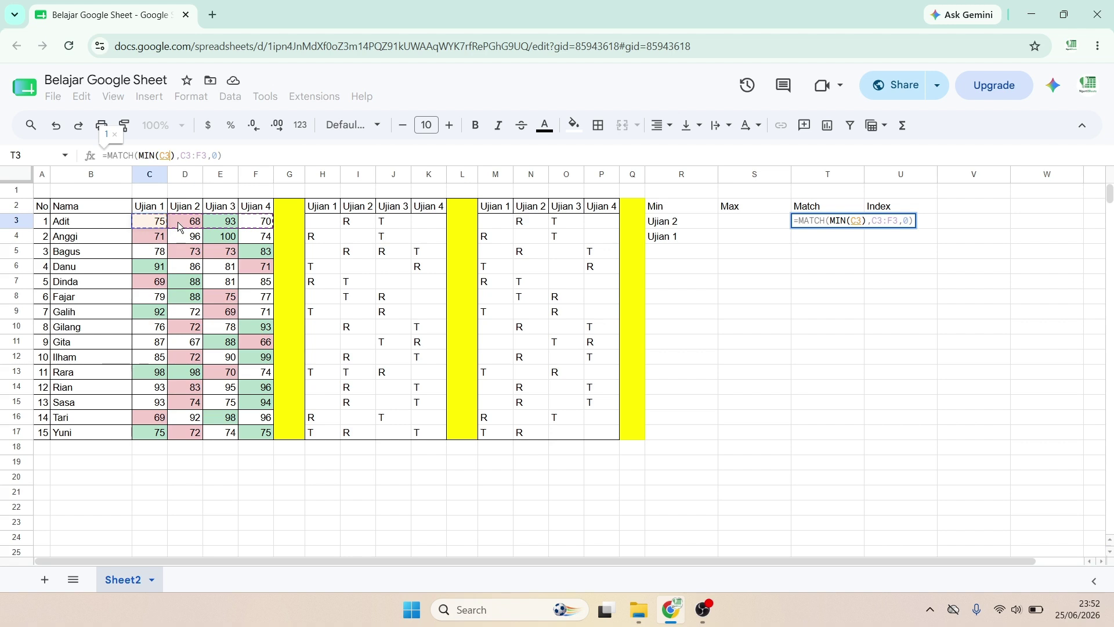
{"action": "key", "text": "shift+Right"}
{"action": "key", "text": "shift+Right"}
{"action": "key", "text": "shift+Right"}
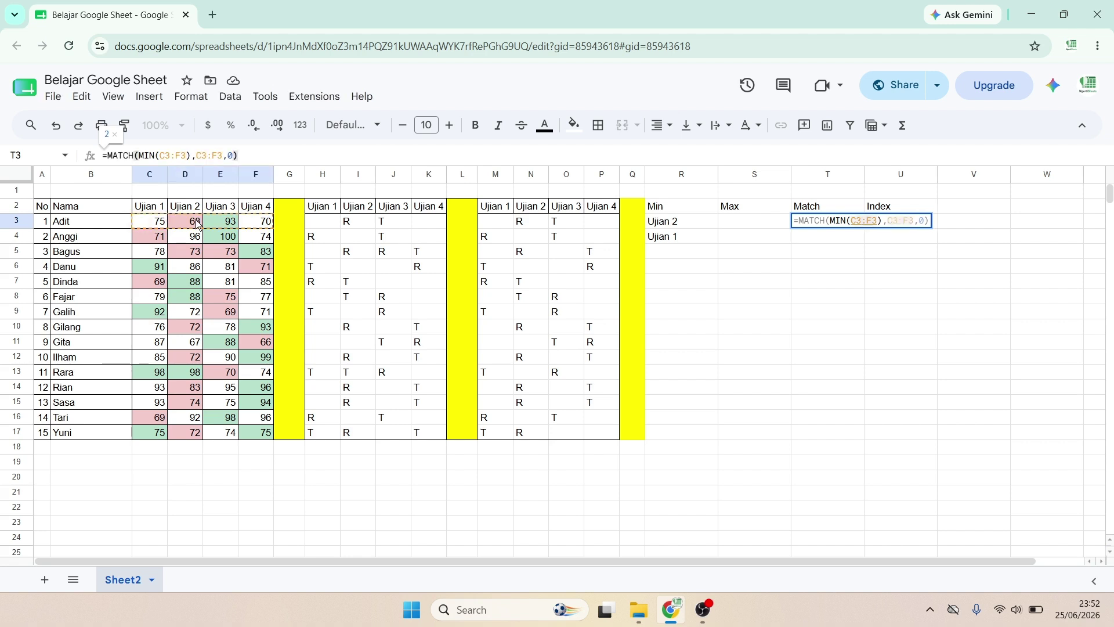
{"action": "key", "text": "Return"}
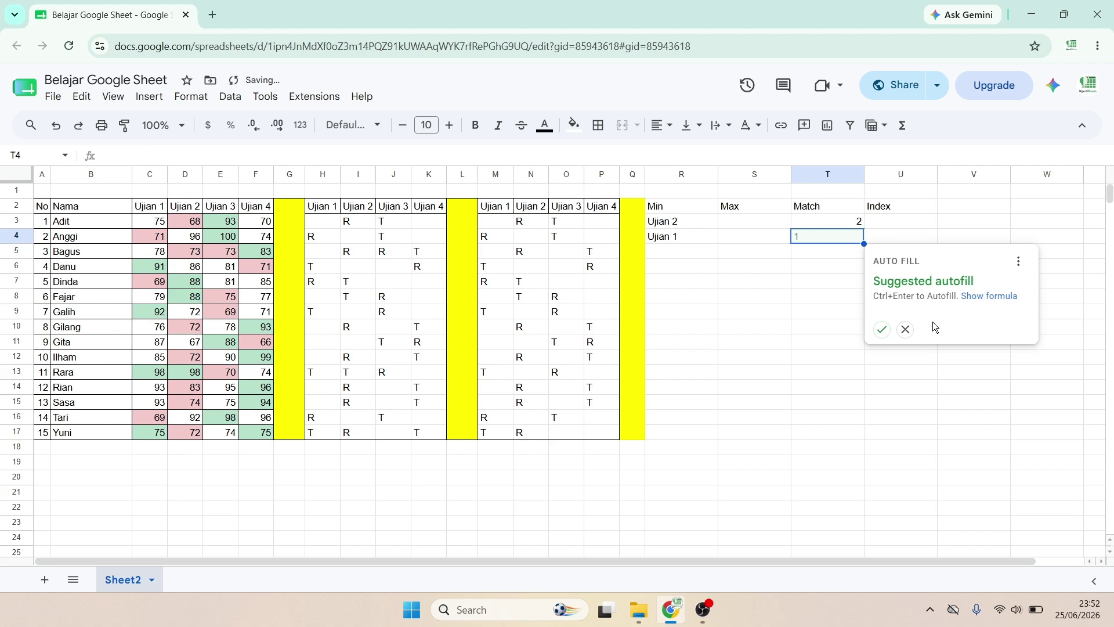
- Enter the formula =index(C2:F2,1,1) in U3 to return an exam name from the header row
{"action": "left_click", "coordinate": [893, 221]}
{"action": "type", "text": "=index"}
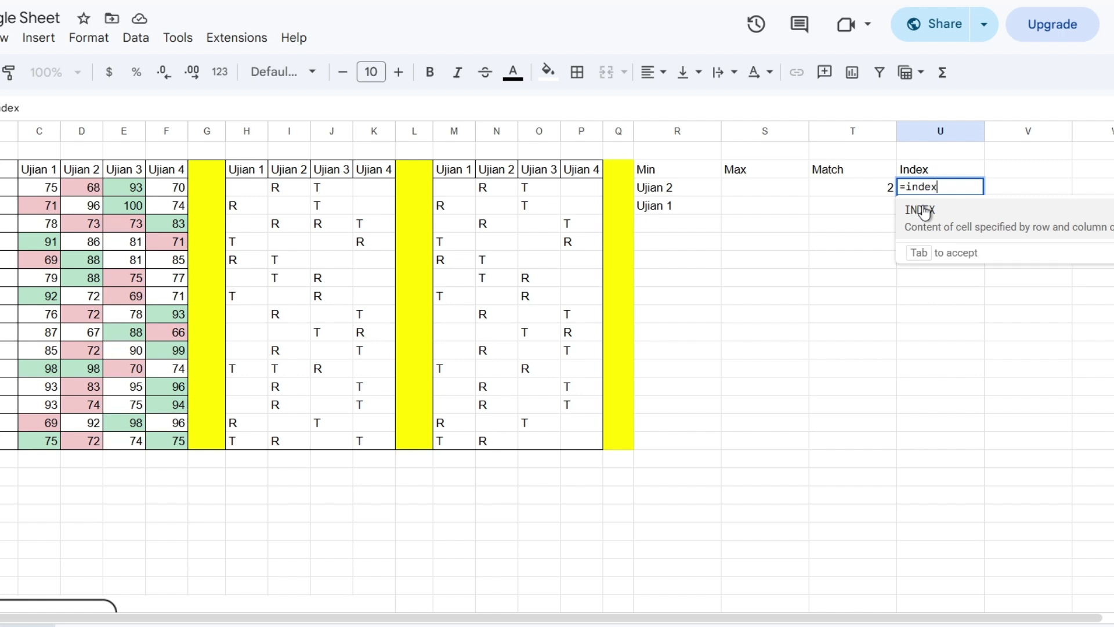
{"action": "type", "text": "("}
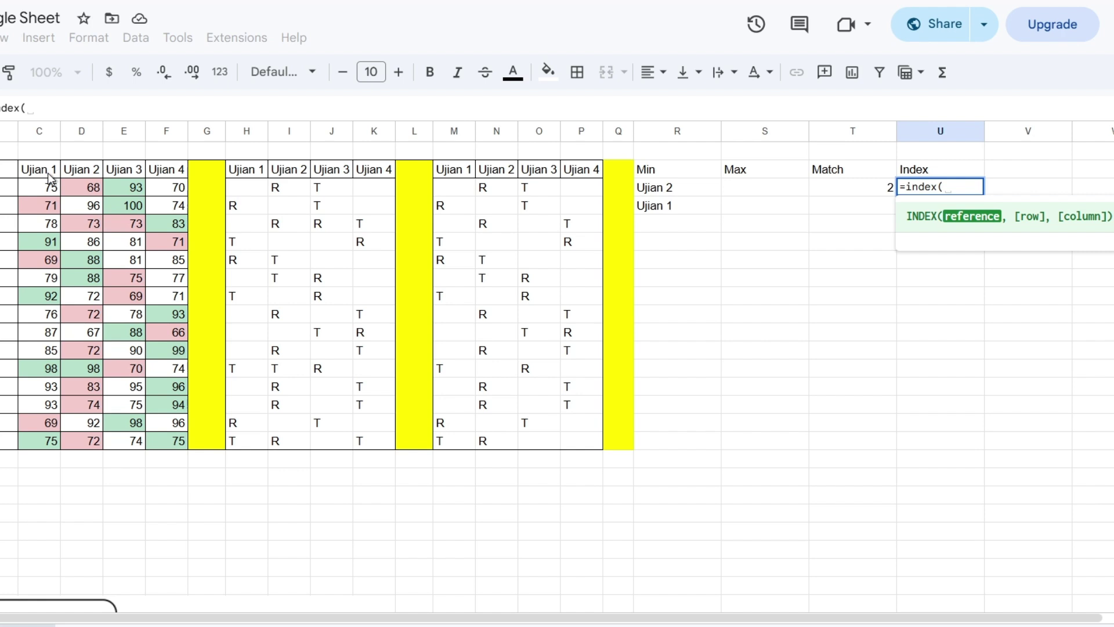
{"action": "left_click_drag", "start_coordinate": [49, 175], "coordinate": [169, 172]}
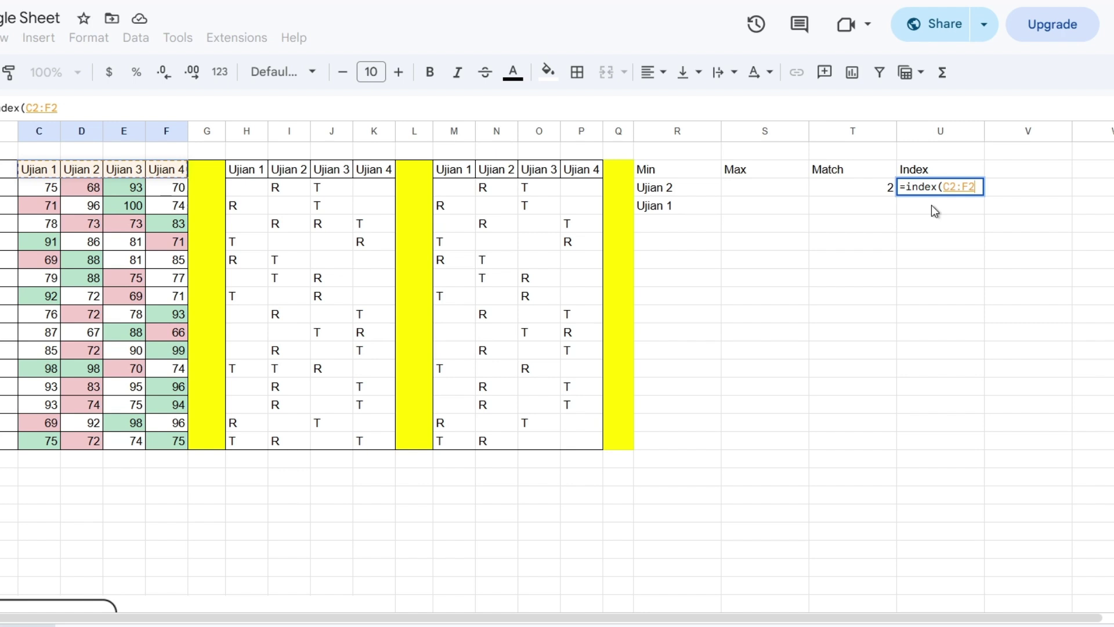
{"action": "type", "text": ","}
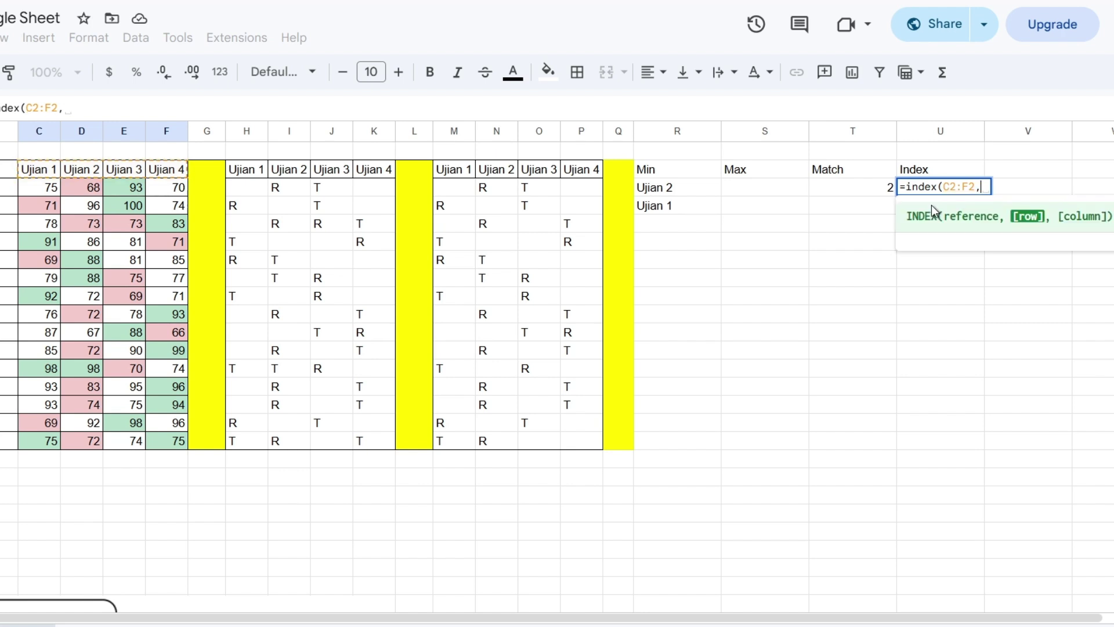
{"action": "type", "text": "1,1)"}
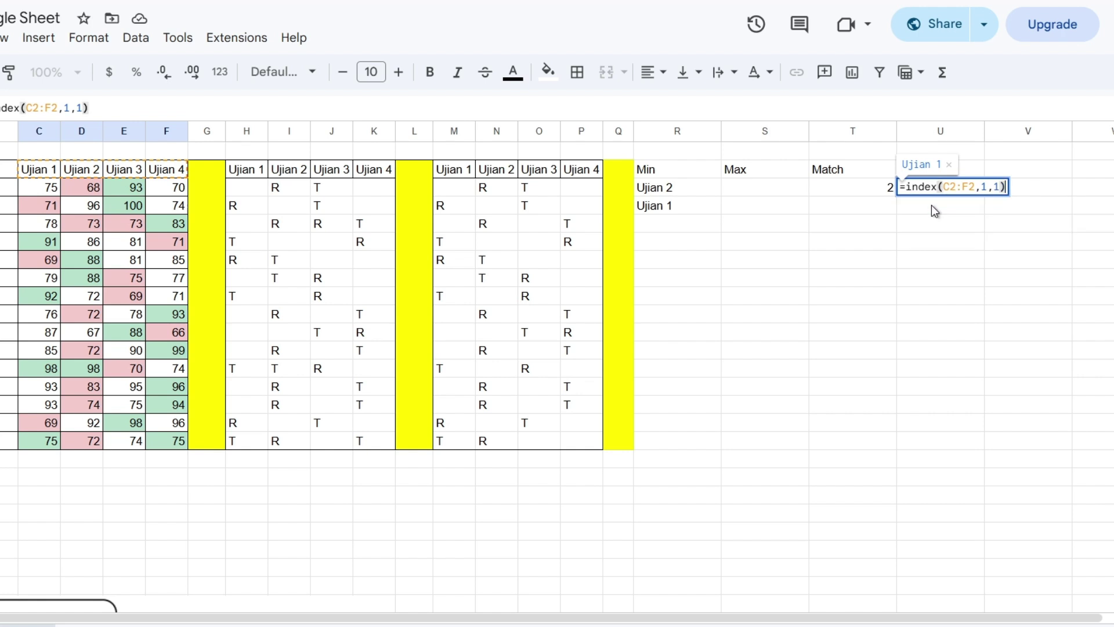
{"action": "key", "text": "Return"}
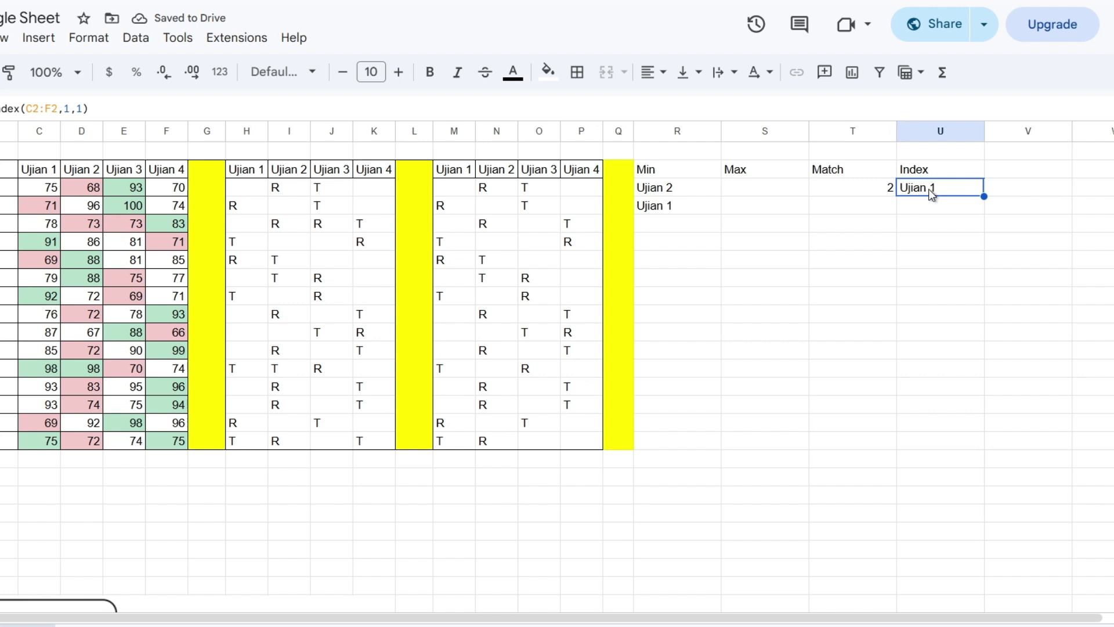
- Set the column argument of the INDEX formula in U3 to 2
{"action": "double_click", "coordinate": [931, 193]}
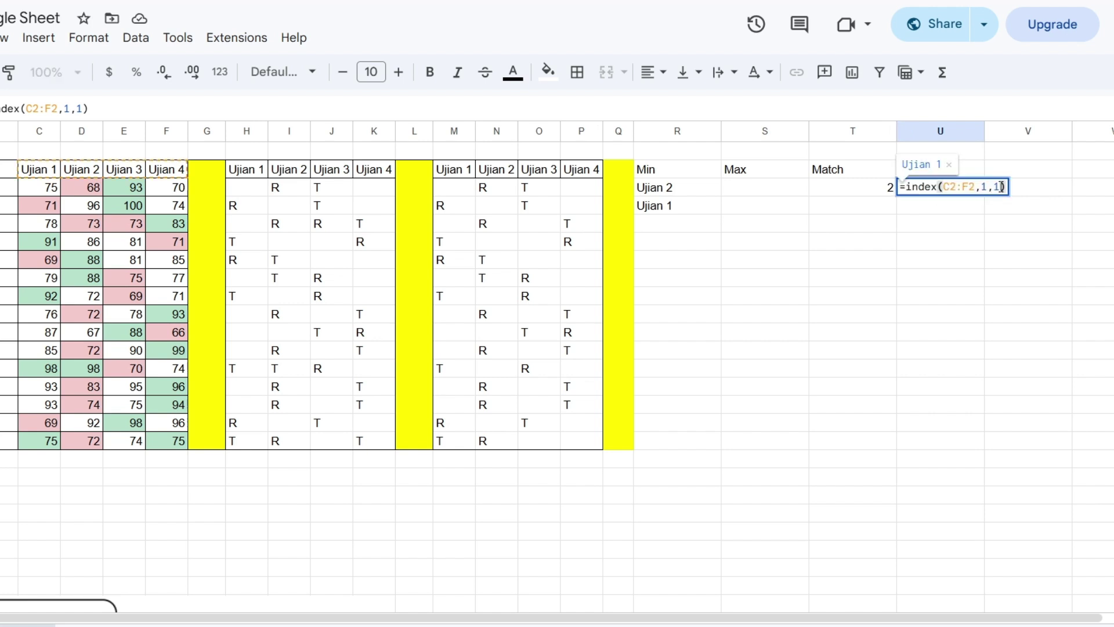
{"action": "key", "text": "BackSpace"}
{"action": "type", "text": "2"}
{"action": "key", "text": "ctrl+Return"}
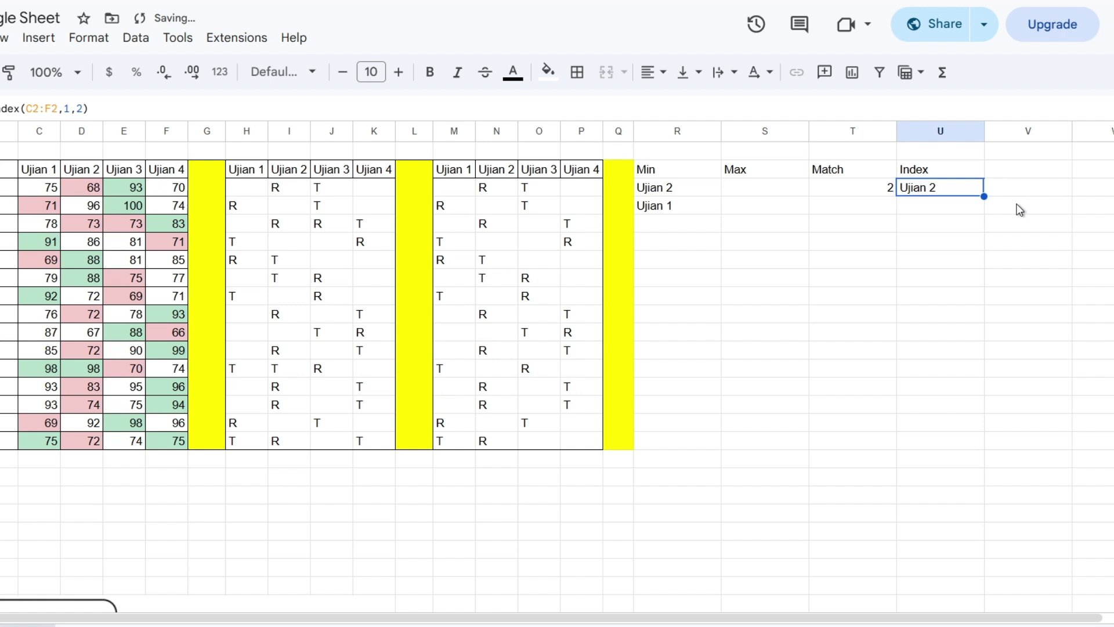
- Set the column argument of the INDEX formula in U3 to 3
{"action": "key", "text": "F2"}
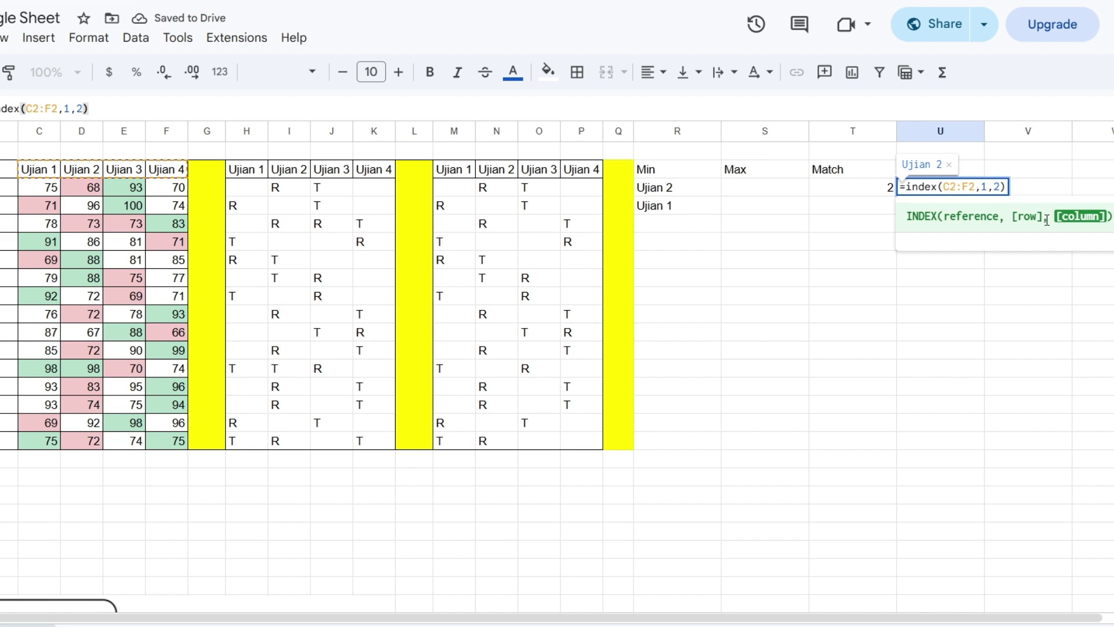
{"action": "key", "text": "BackSpace"}
{"action": "type", "text": "3"}
{"action": "key", "text": "ctrl+Return"}
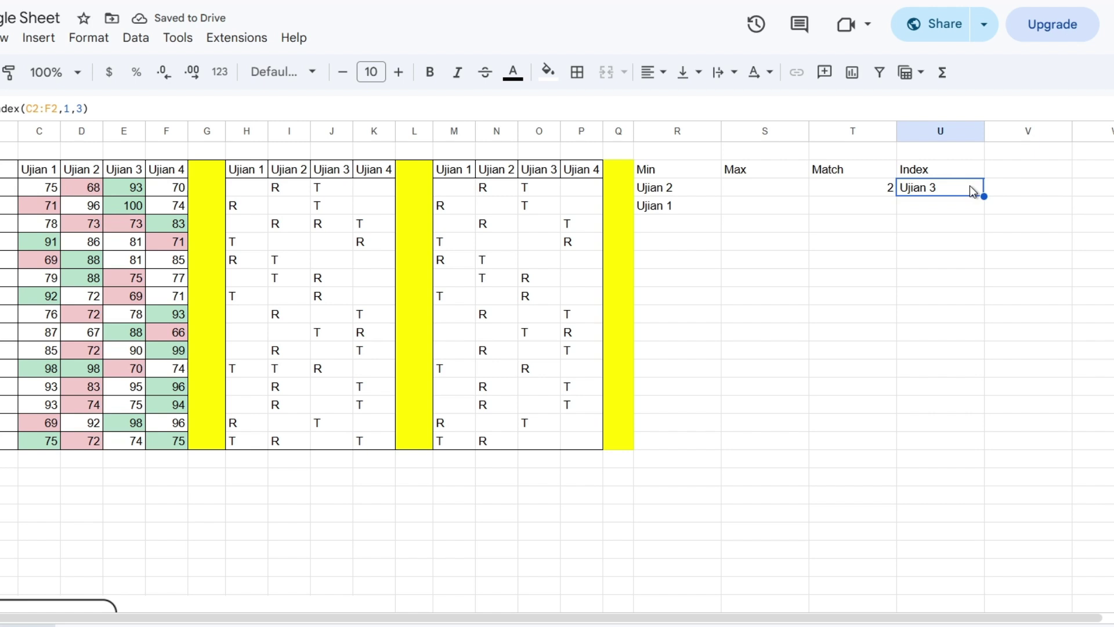
- Replace the column argument of the INDEX formula in U3 with a reference to T3
{"action": "double_click", "coordinate": [970, 185]}
{"action": "key", "text": "BackSpace"}
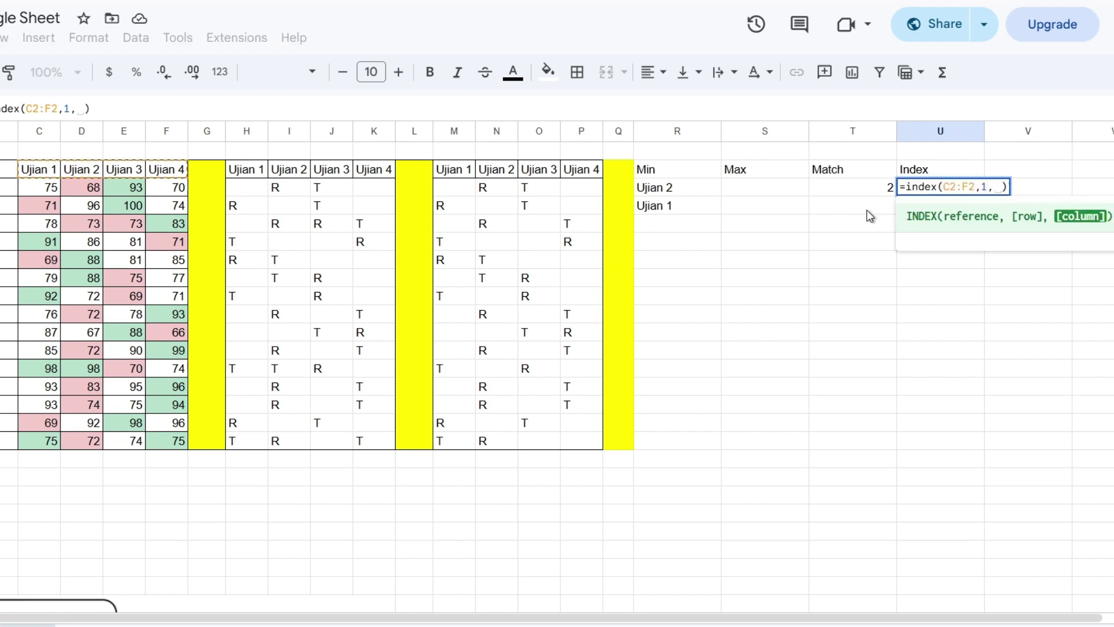
{"action": "left_click", "coordinate": [871, 189]}
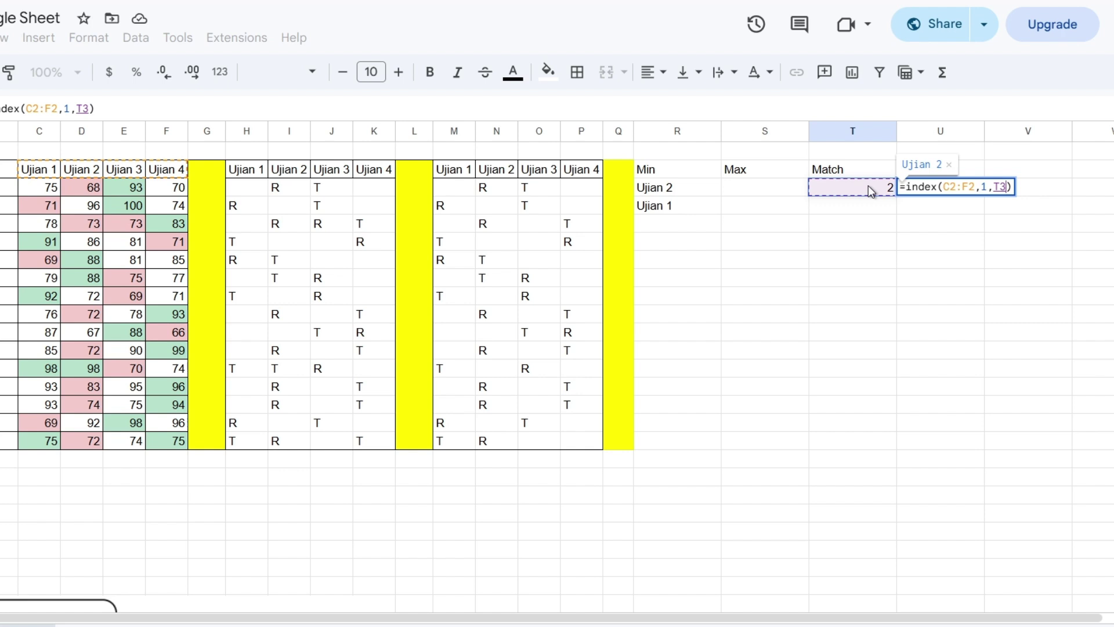
{"action": "key", "text": "Return"}
- Nest the MATCH formula from T3 as the column argument in U3, making =INDEX(C2:F2,1,MATCH(MIN(C3:F3),C3:F3,0))
{"action": "left_click", "coordinate": [868, 186]}
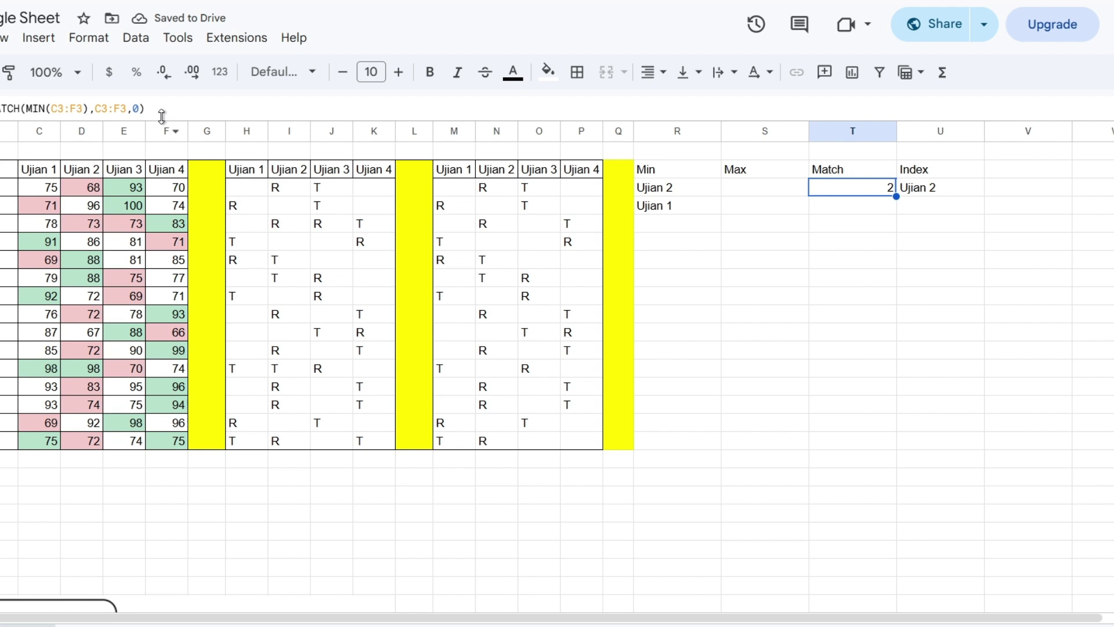
{"action": "triple_click", "coordinate": [162, 116]}
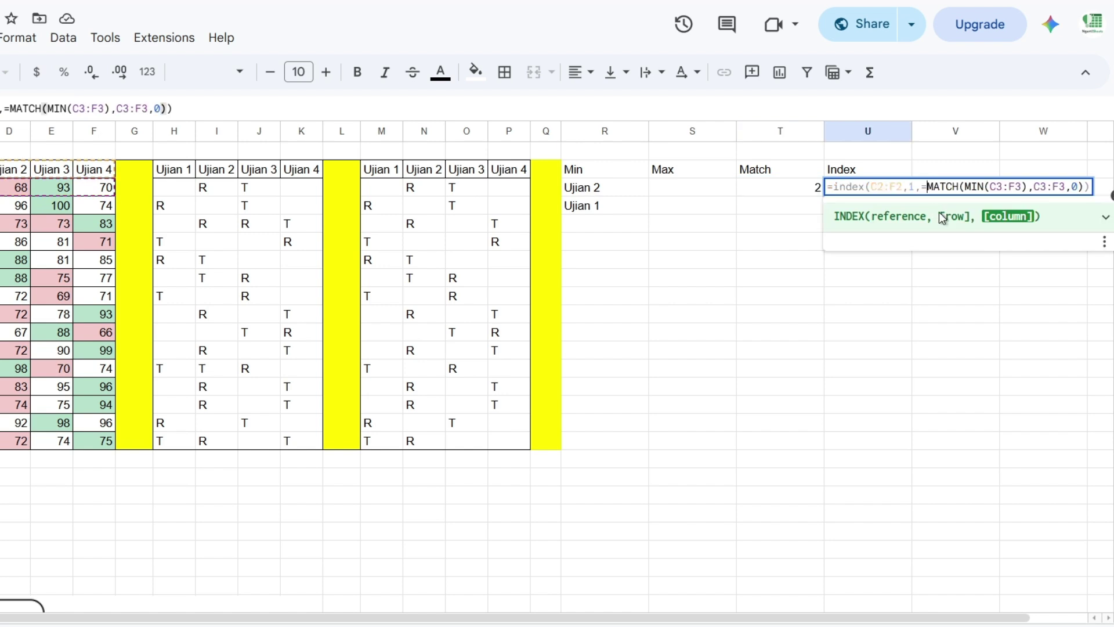
{"action": "key", "text": "BackSpace"}
{"action": "key", "text": "Return"}
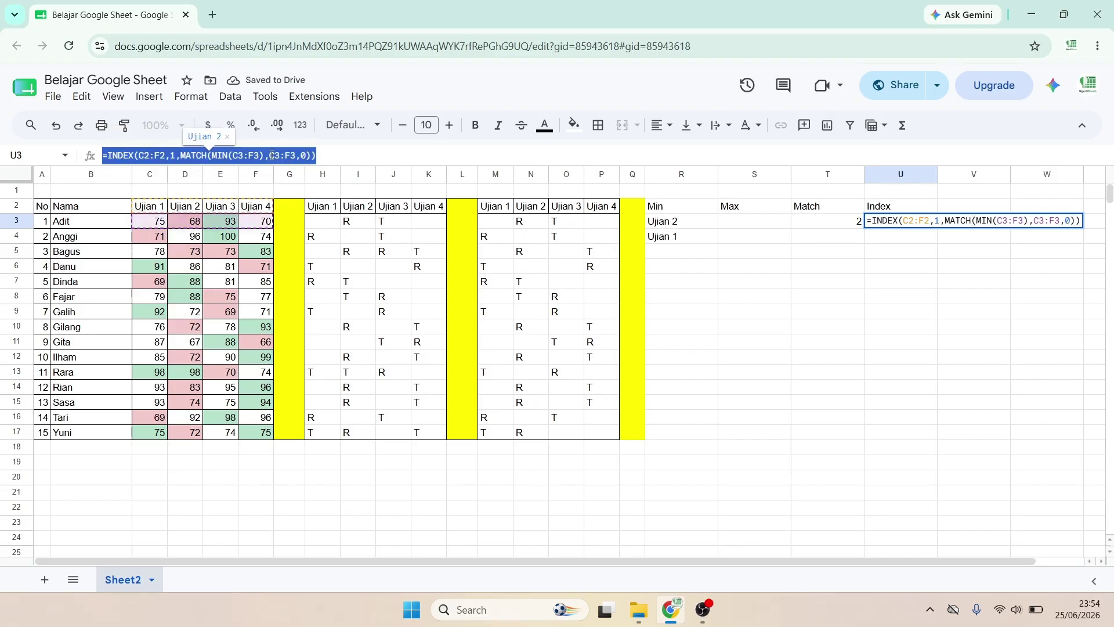
- Replace the content of R3 with a copy of the combined INDEX and MATCH formula from U3
{"action": "left_click", "coordinate": [681, 225]}
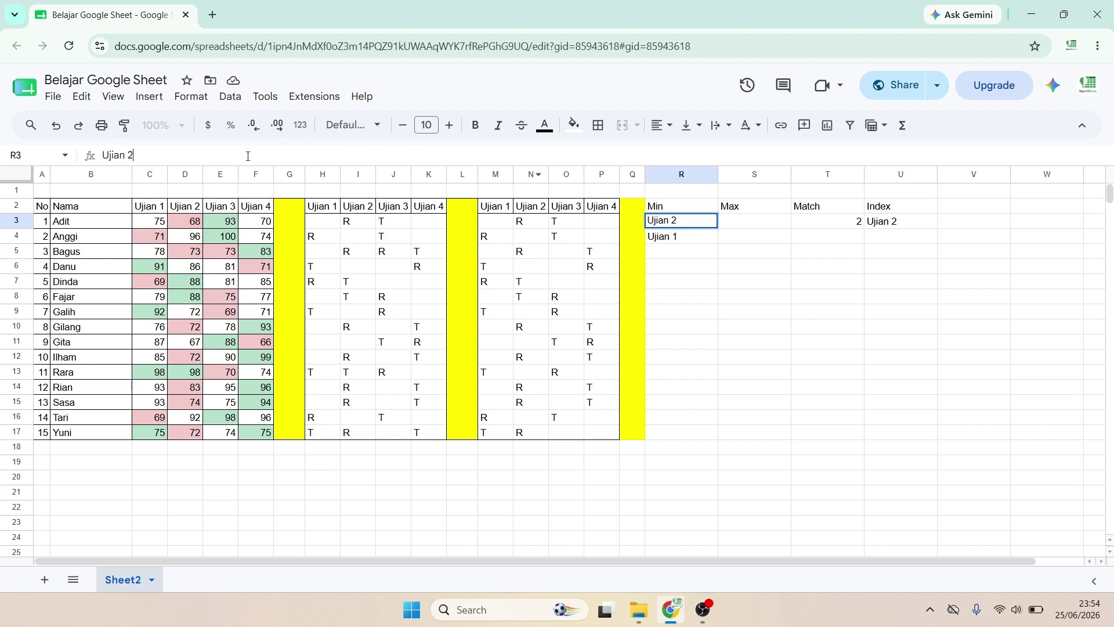
{"action": "key", "text": "ctrl+a"}
{"action": "key", "text": "ctrl+v"}
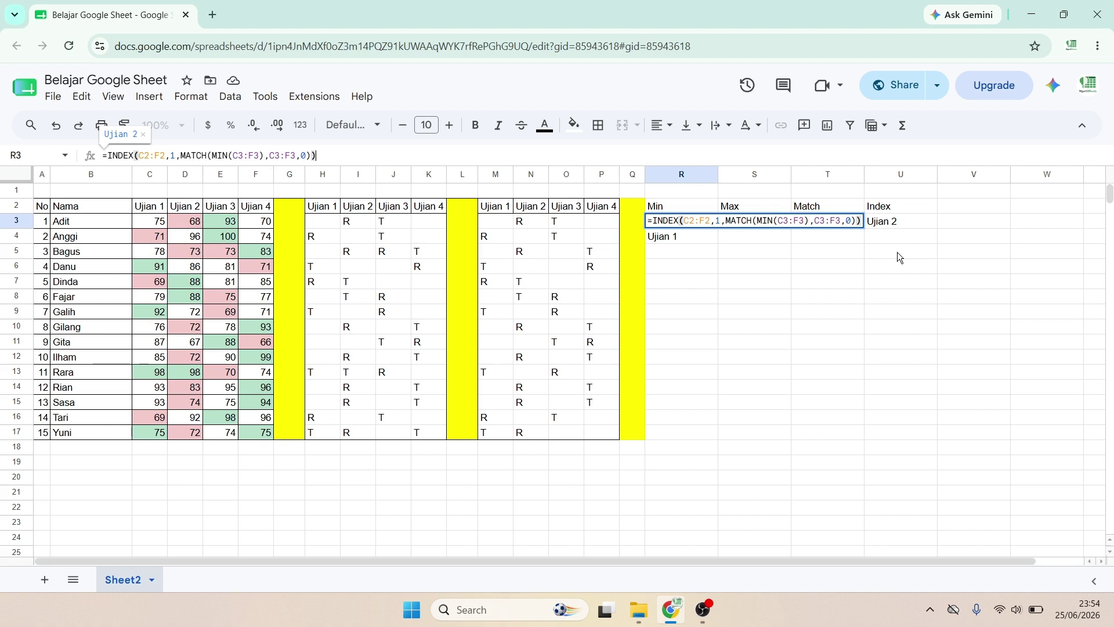
{"action": "left_click", "coordinate": [157, 162]}
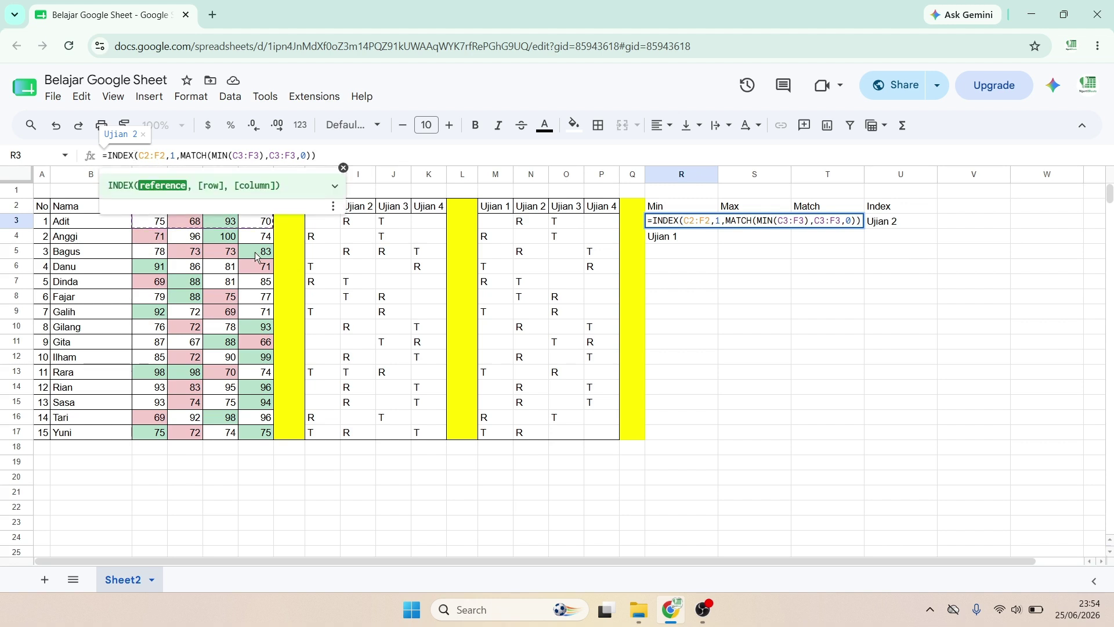
{"action": "key", "text": "Return"}
- Lock the header row in the INDEX reference of R3 by changing it to C$2:F$2
{"action": "left_click", "coordinate": [684, 222]}
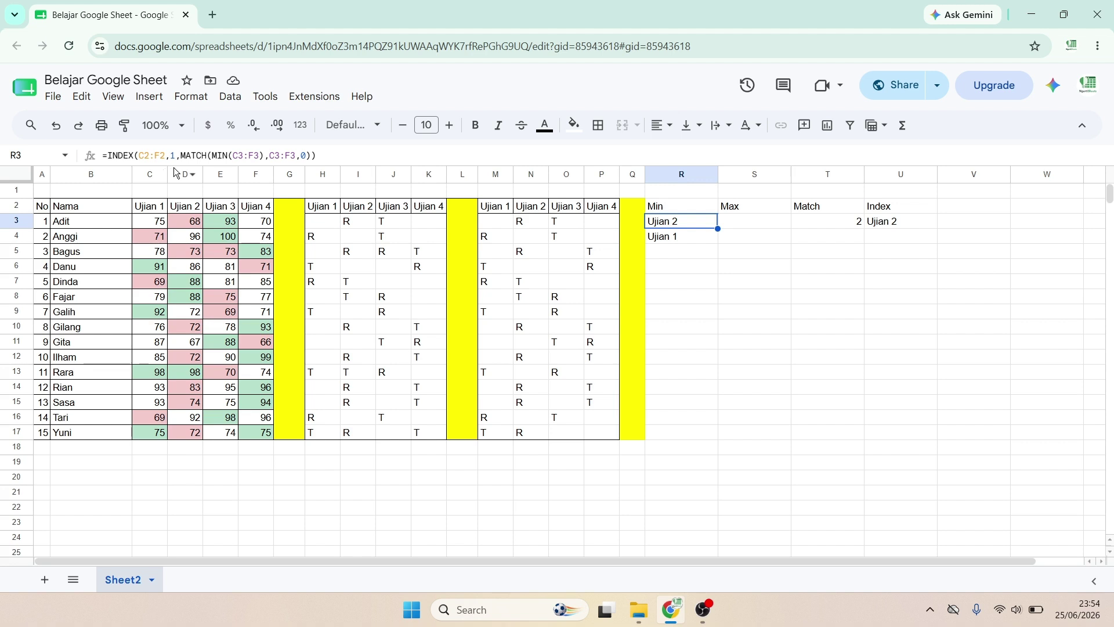
{"action": "key", "text": "F2"}
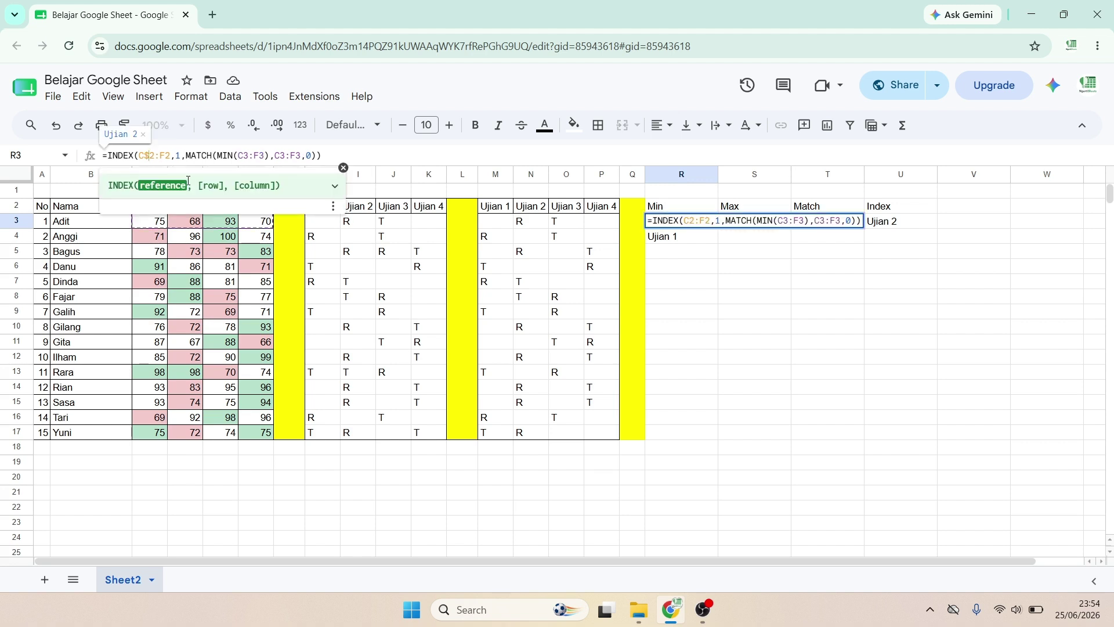
{"action": "type", "text": "$2:F"}
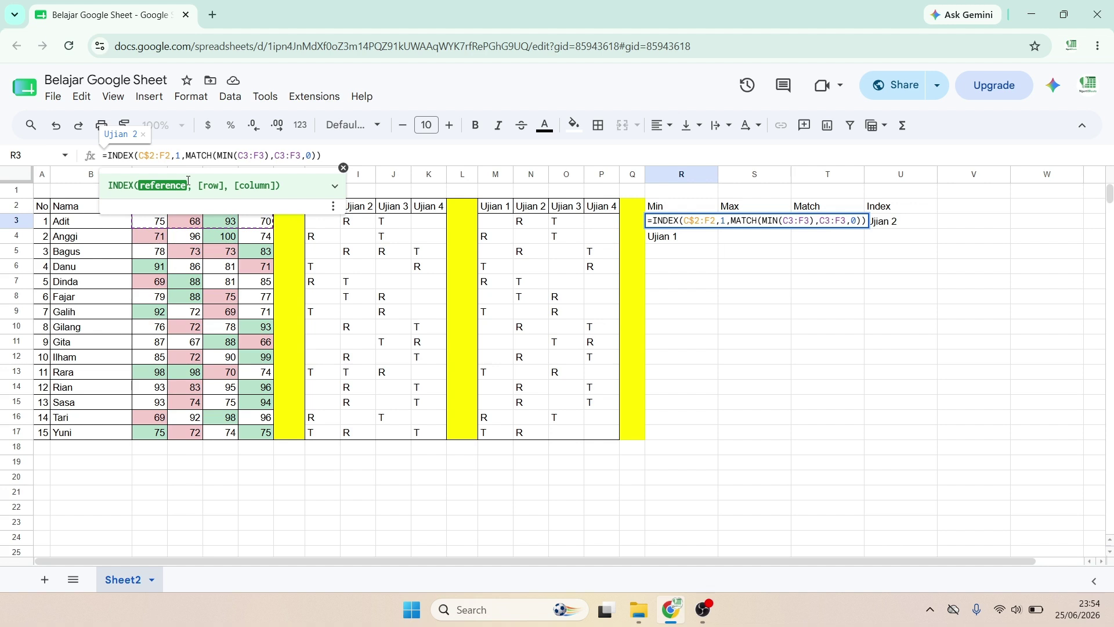
{"action": "type", "text": "$"}
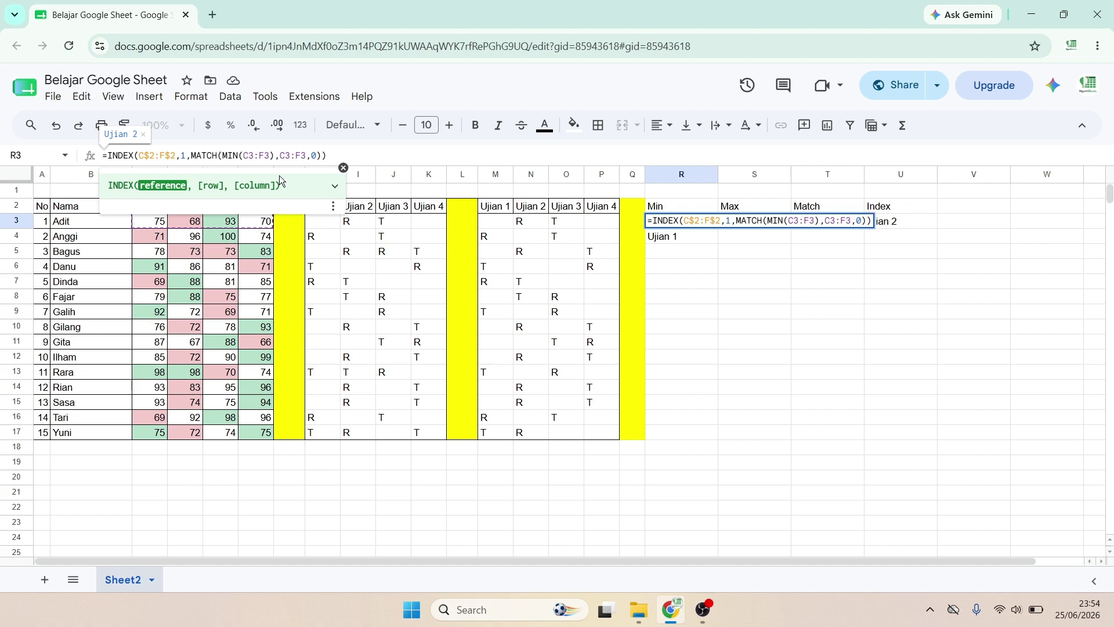
{"action": "key", "text": "Return"}
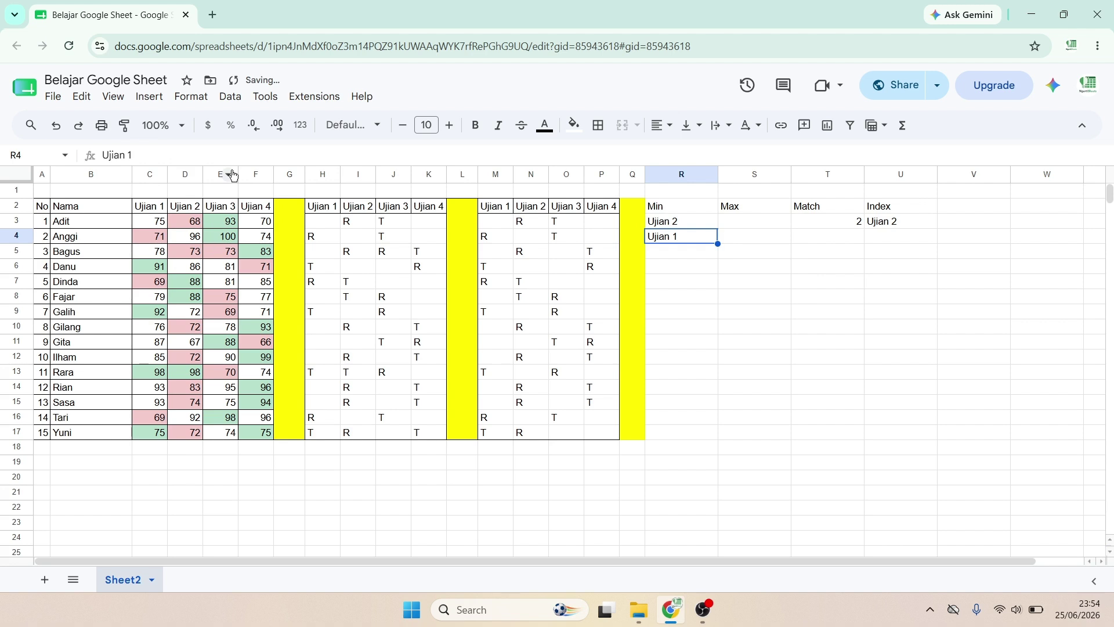
- Fill the Min formula from R3 down to R17 and check the copied formula in R6
{"action": "left_click", "coordinate": [682, 221]}
{"action": "left_click_drag", "start_coordinate": [717, 228], "coordinate": [700, 436]}
{"action": "left_click", "coordinate": [676, 271]}
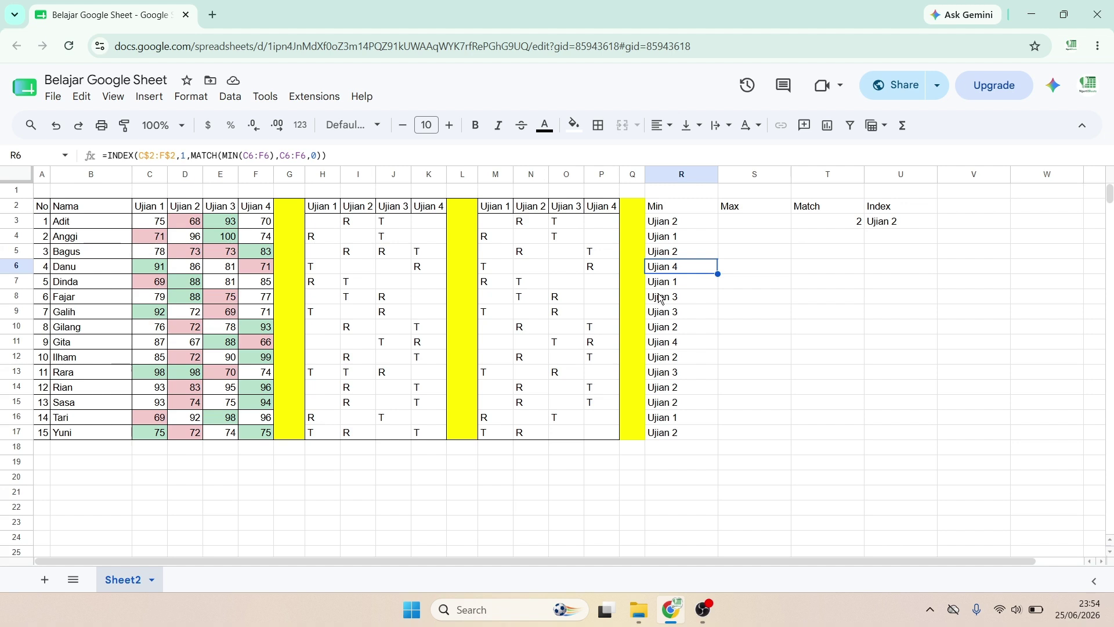
- Clear the Match and Index helper cells T2:U3
{"action": "left_click", "coordinate": [827, 208]}
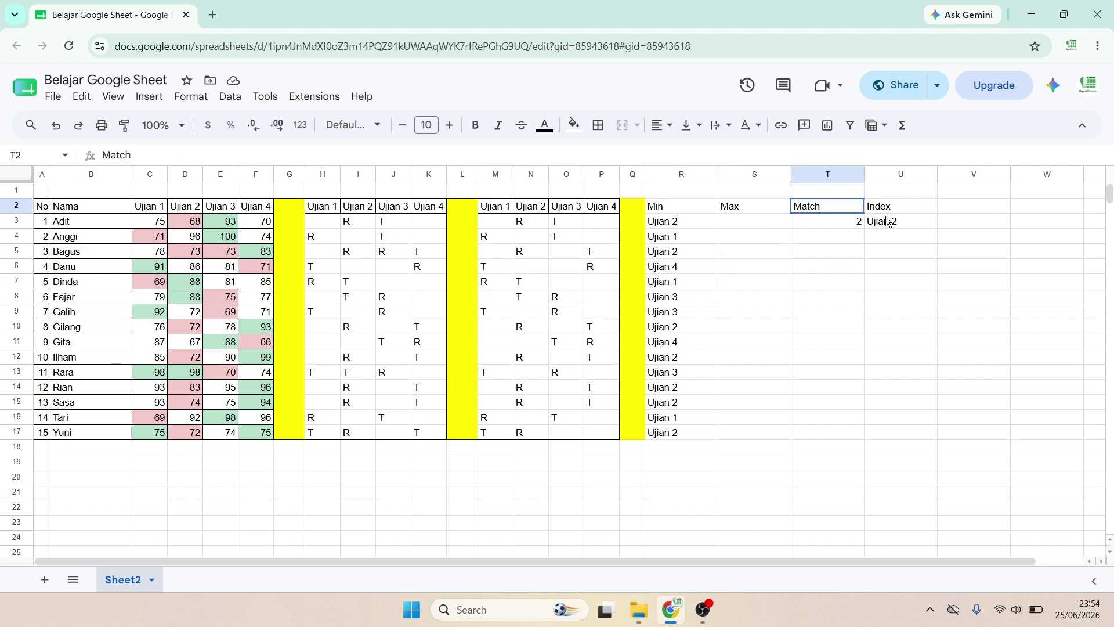
{"action": "left_click", "coordinate": [888, 221], "text": "shift"}
{"action": "key", "text": "Delete"}
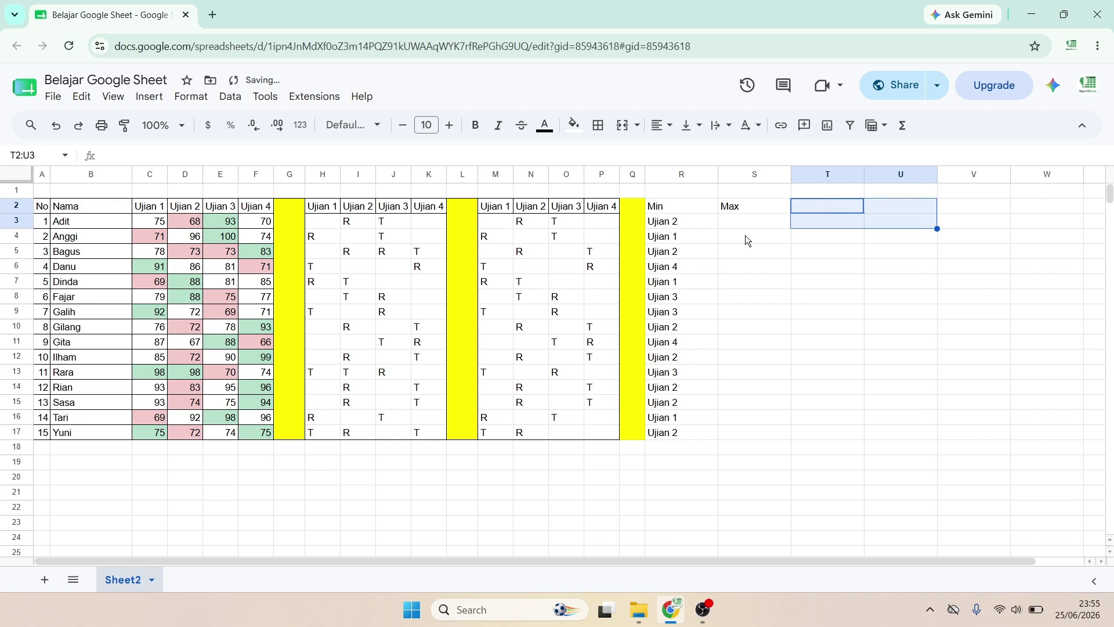
- Enter the Max formula =INDEX(C$2:F$2,1,MATCH(MAX(C3:F3),C3:F3,0)) in S3, based on a copy of the Min formula
{"action": "left_click", "coordinate": [748, 222]}
{"action": "left_click", "coordinate": [406, 154]}
{"action": "key", "text": "ctrl+v"}
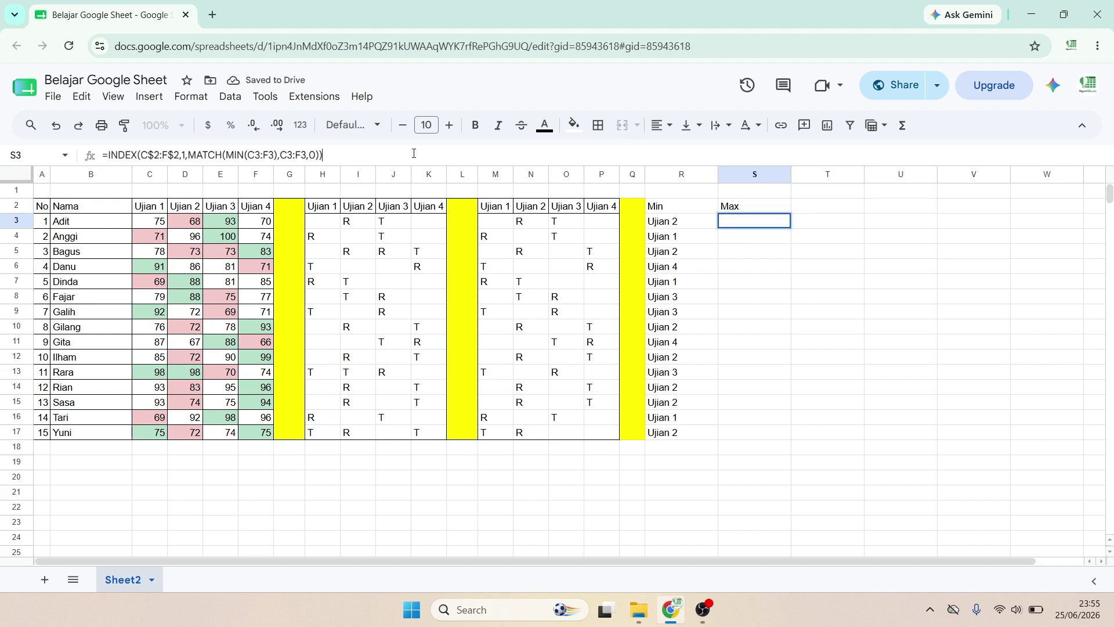
{"action": "double_click", "coordinate": [230, 155]}
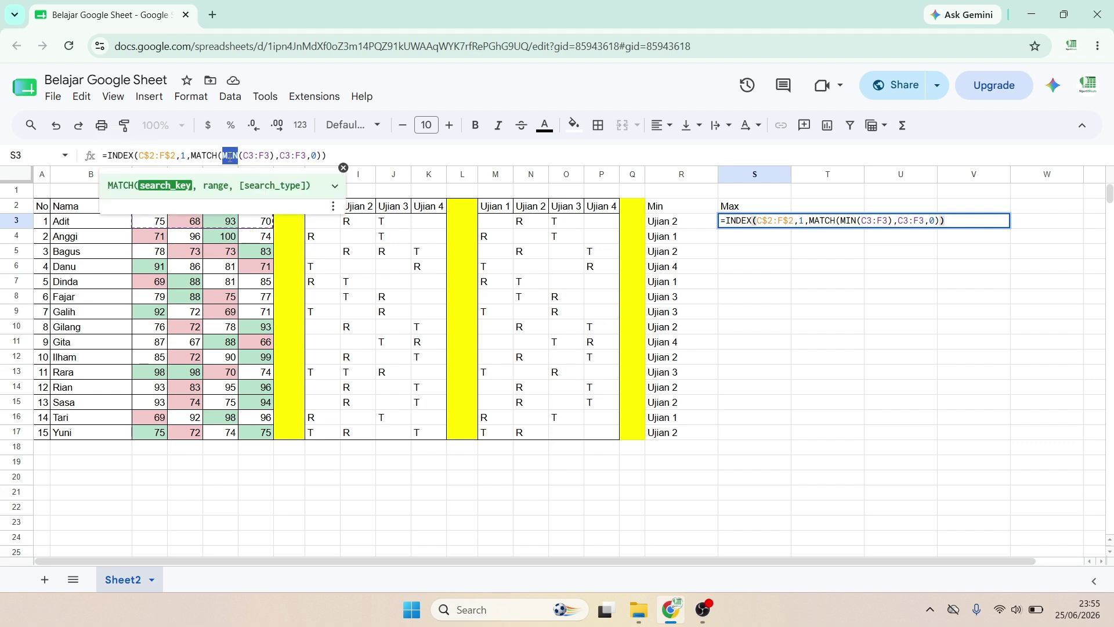
{"action": "type", "text": "MAX"}
{"action": "key", "text": "Return"}
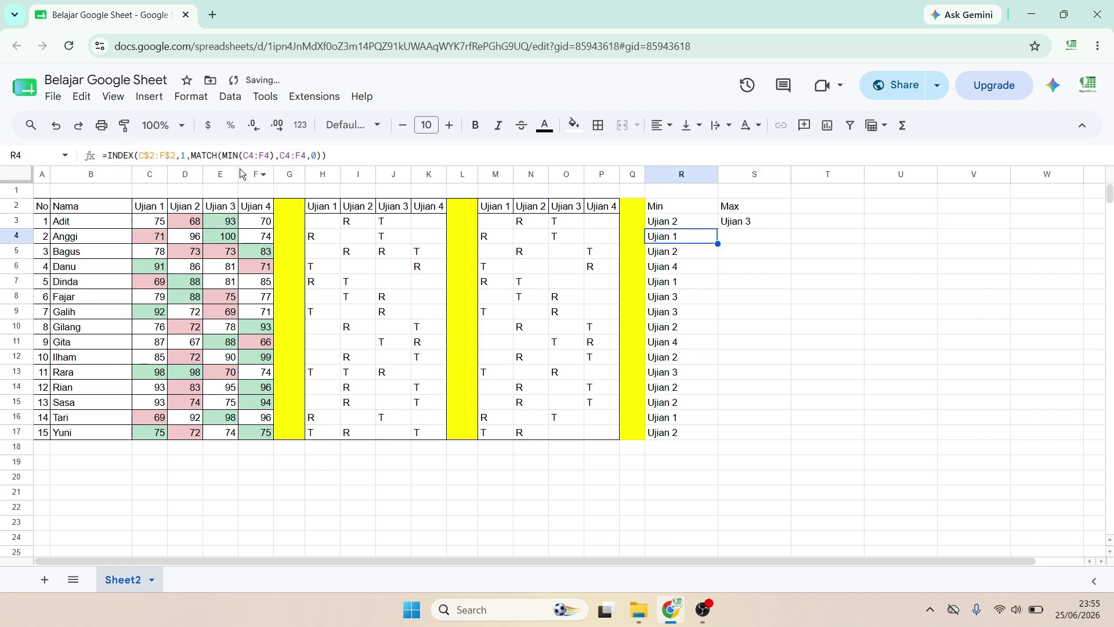
- Fill the Max formula from S3 down to S17
{"action": "left_click", "coordinate": [757, 221]}
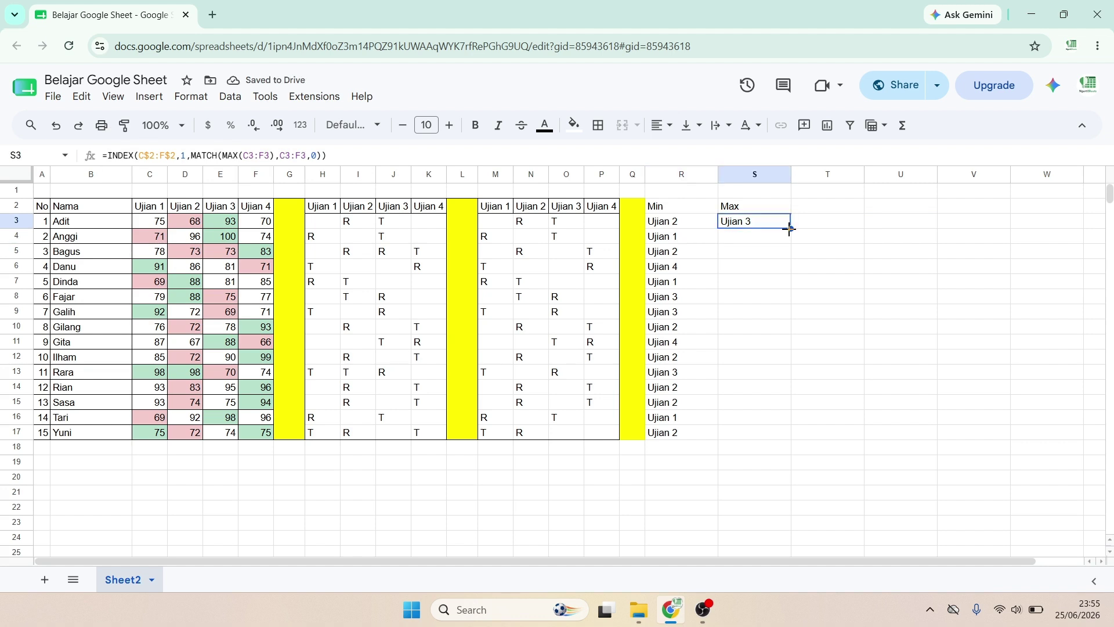
{"action": "left_click_drag", "start_coordinate": [790, 229], "coordinate": [788, 251]}
{"action": "left_click_drag", "start_coordinate": [788, 251], "coordinate": [788, 433]}
- Apply an outer border around the range Q2:S17
{"action": "left_click_drag", "start_coordinate": [678, 206], "coordinate": [748, 366]}
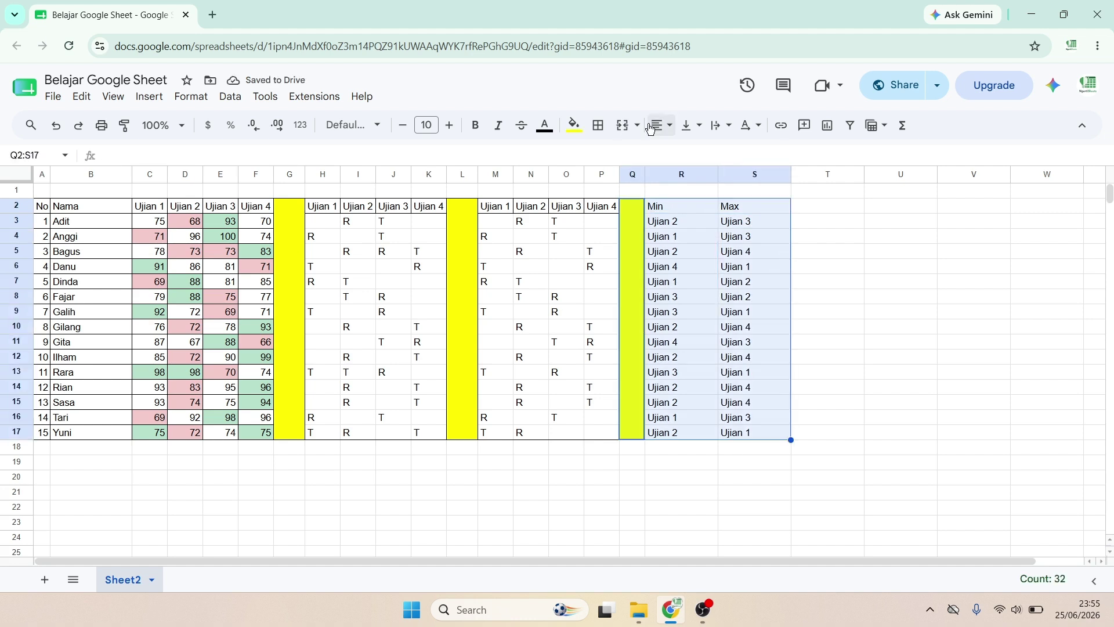
{"action": "left_click", "coordinate": [598, 124]}
{"action": "left_click", "coordinate": [703, 157]}
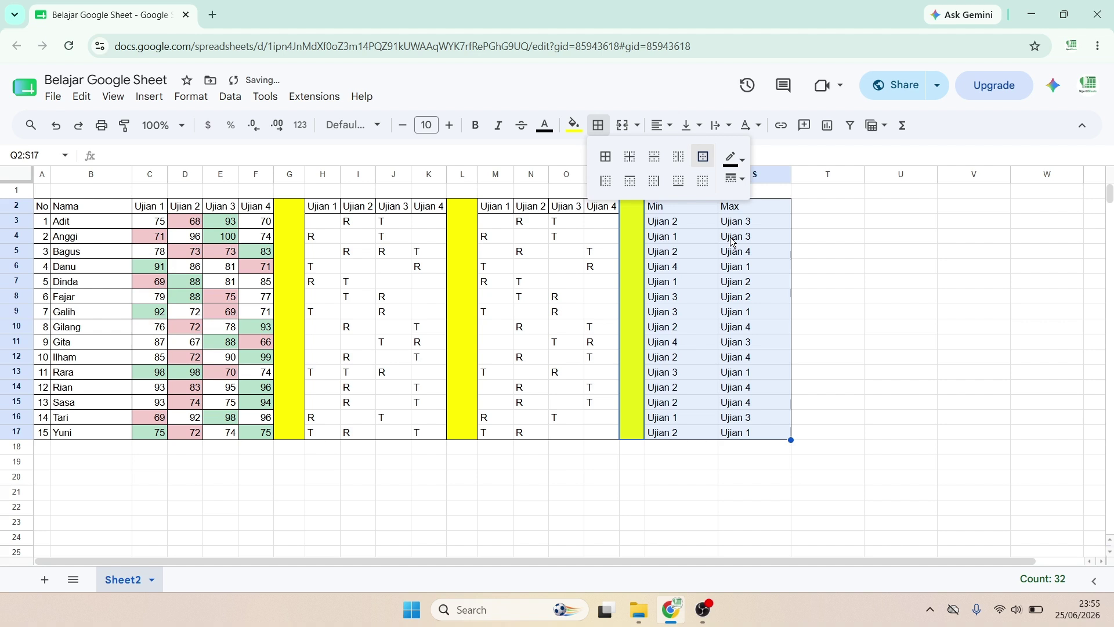
{"action": "left_click", "coordinate": [811, 228]}
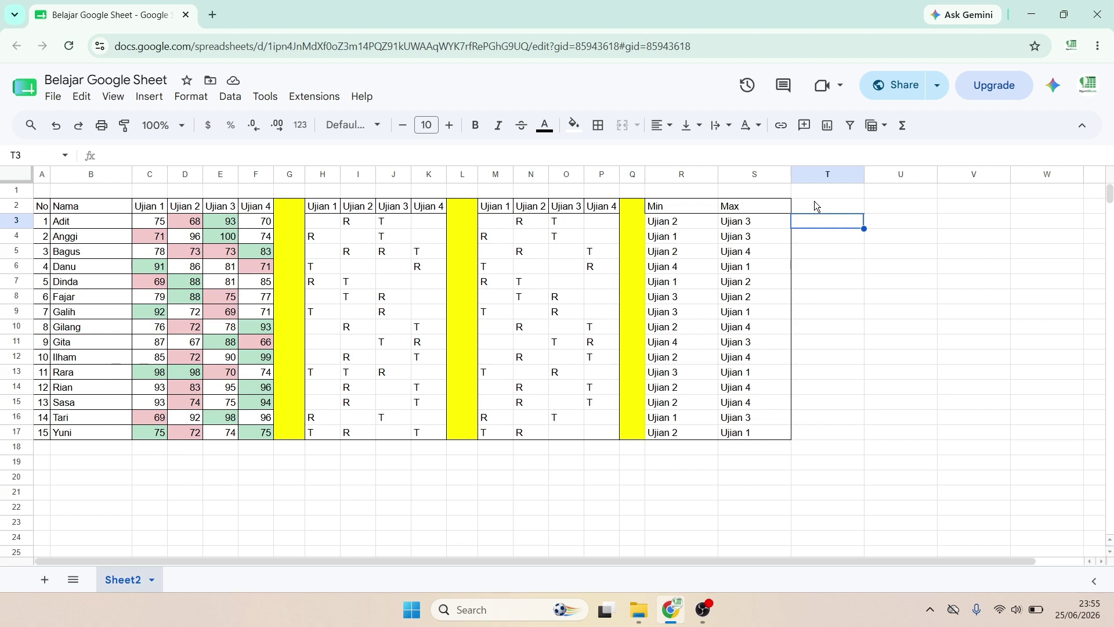
- Enter the header Sparkline in T2
{"action": "left_click", "coordinate": [814, 205]}
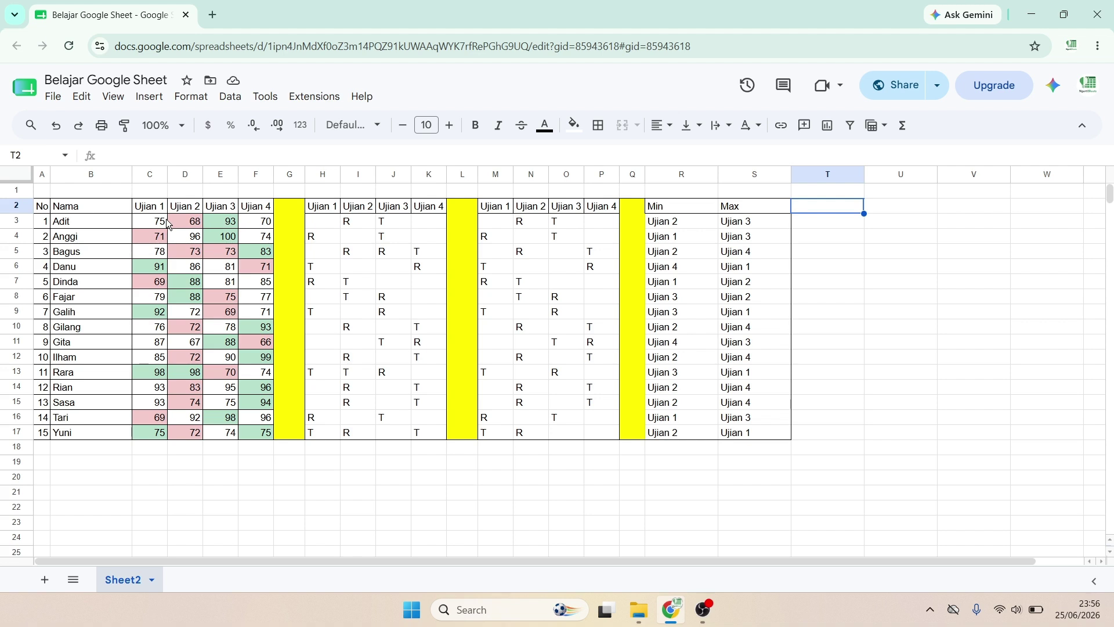
{"action": "left_click", "coordinate": [816, 222]}
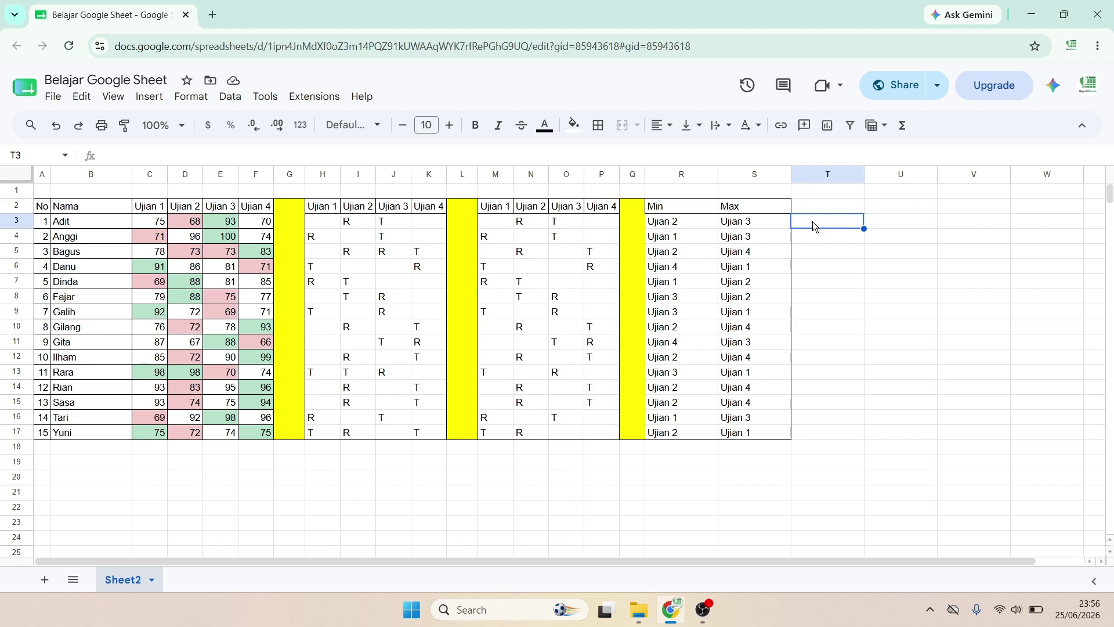
{"action": "left_click", "coordinate": [815, 206]}
{"action": "type", "text": "Spark"}
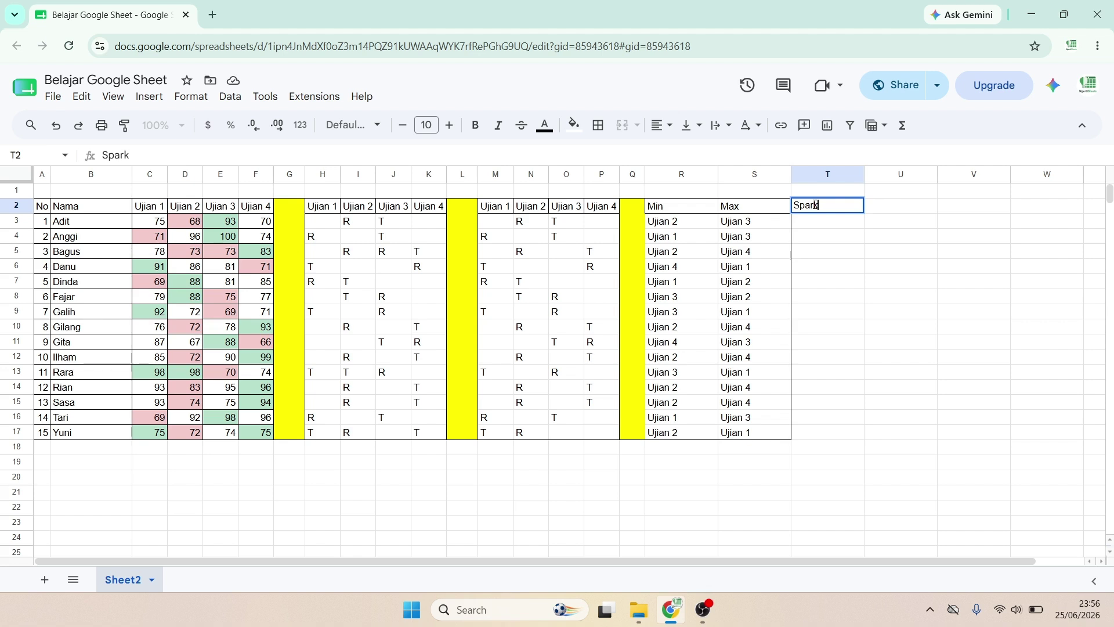
{"action": "type", "text": "line"}
{"action": "key", "text": "Return"}
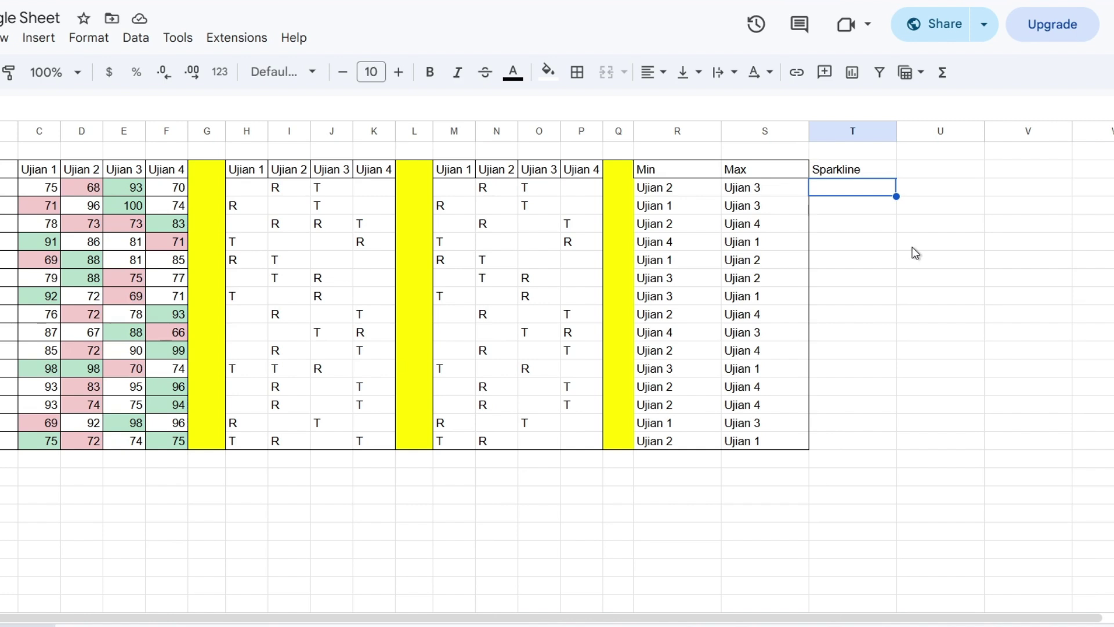
- Enter the formula =SPARKLINE(C3:F3) in T3 to chart the first row's scores
{"action": "type", "text": "=spa"}
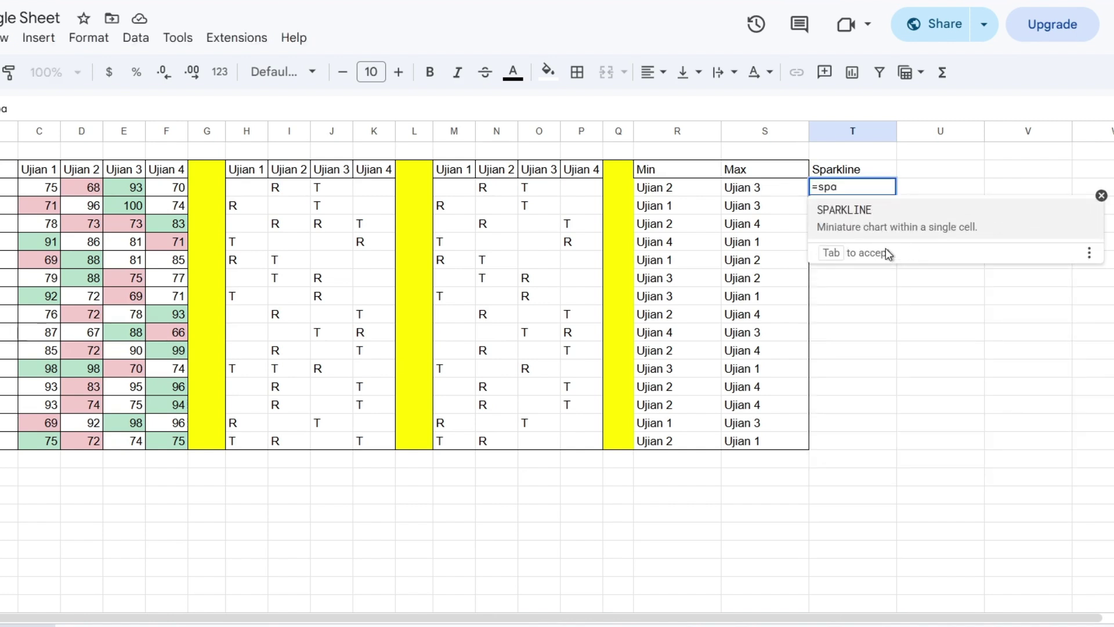
{"action": "left_click", "coordinate": [868, 222]}
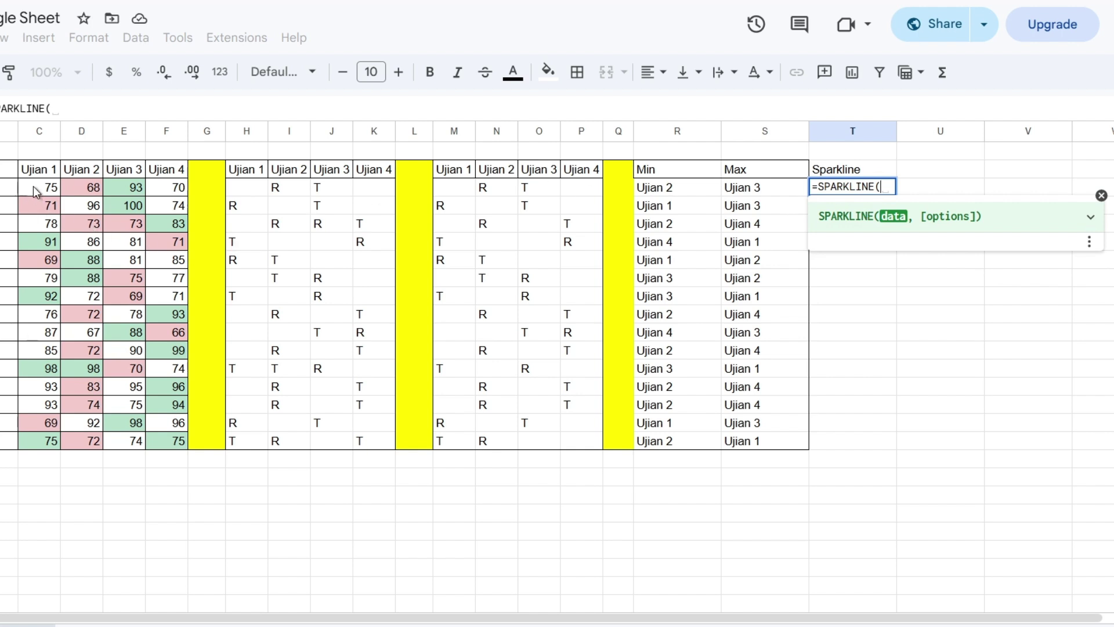
{"action": "left_click_drag", "start_coordinate": [33, 186], "coordinate": [151, 186]}
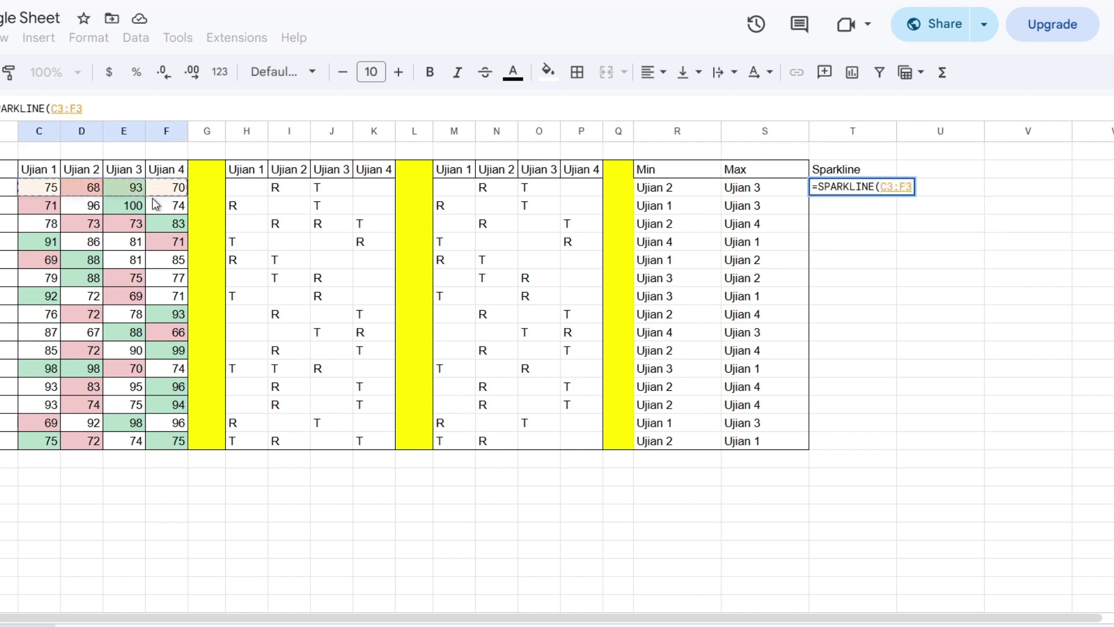
{"action": "type", "text": ")"}
{"action": "key", "text": "Return"}
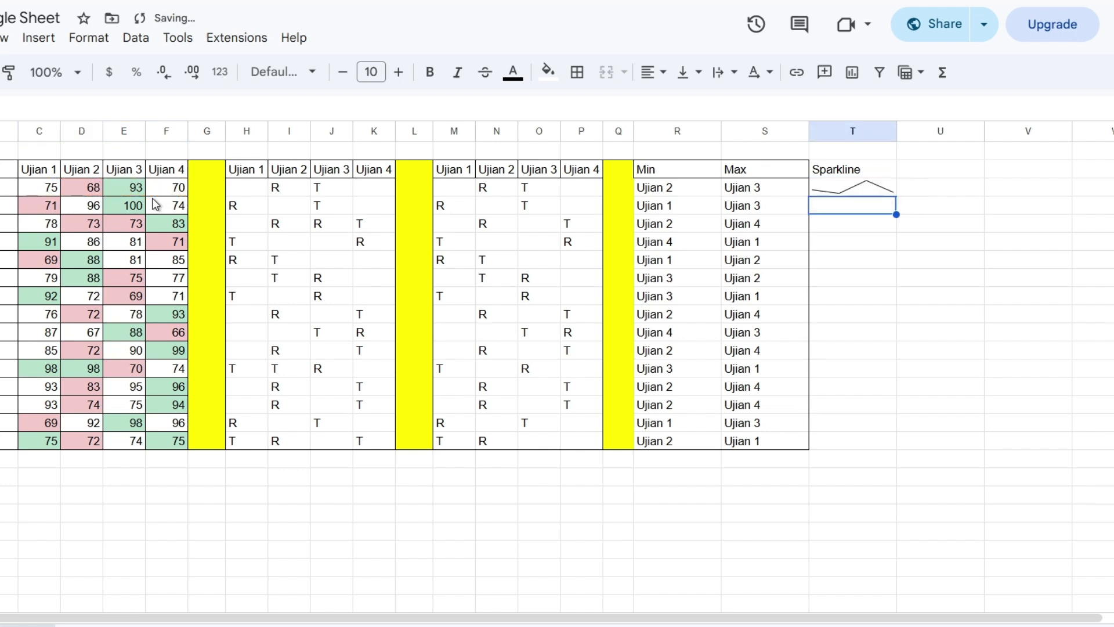
- Add the option {"charttype","column"} to the SPARKLINE formula in T3 to draw a column chart
{"action": "left_click", "coordinate": [861, 243]}
{"action": "left_click", "coordinate": [882, 195]}
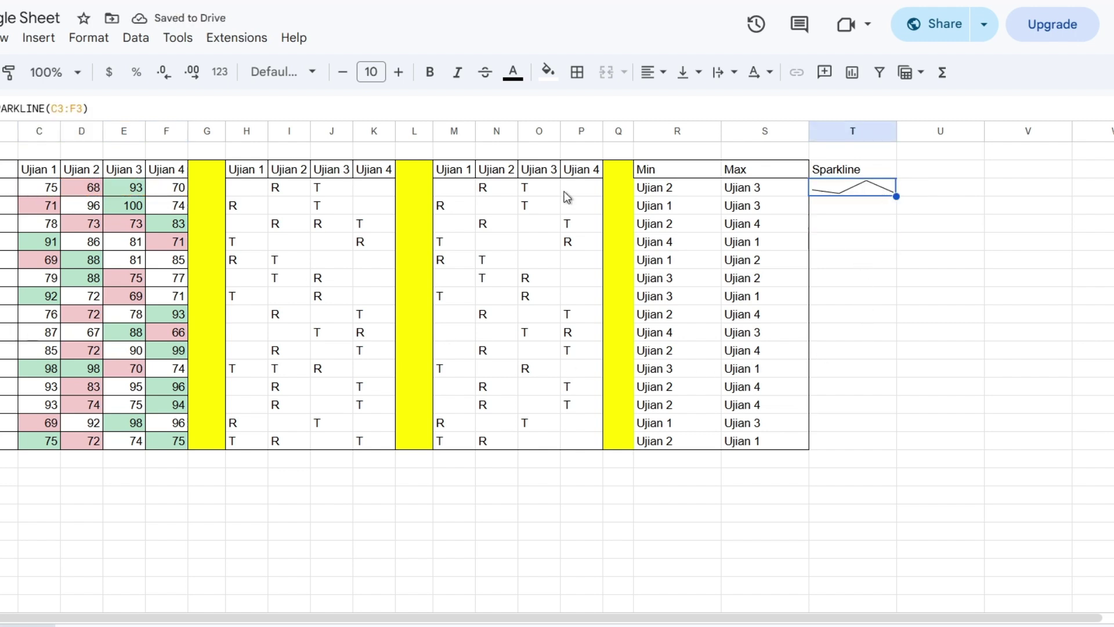
{"action": "left_click", "coordinate": [84, 109]}
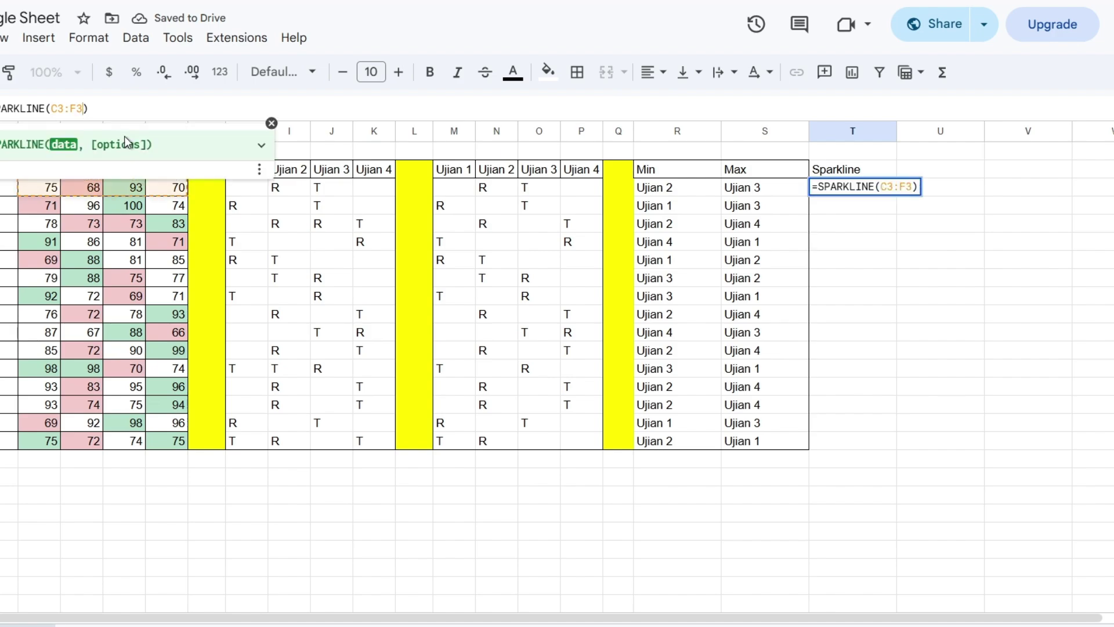
{"action": "type", "text": ","}
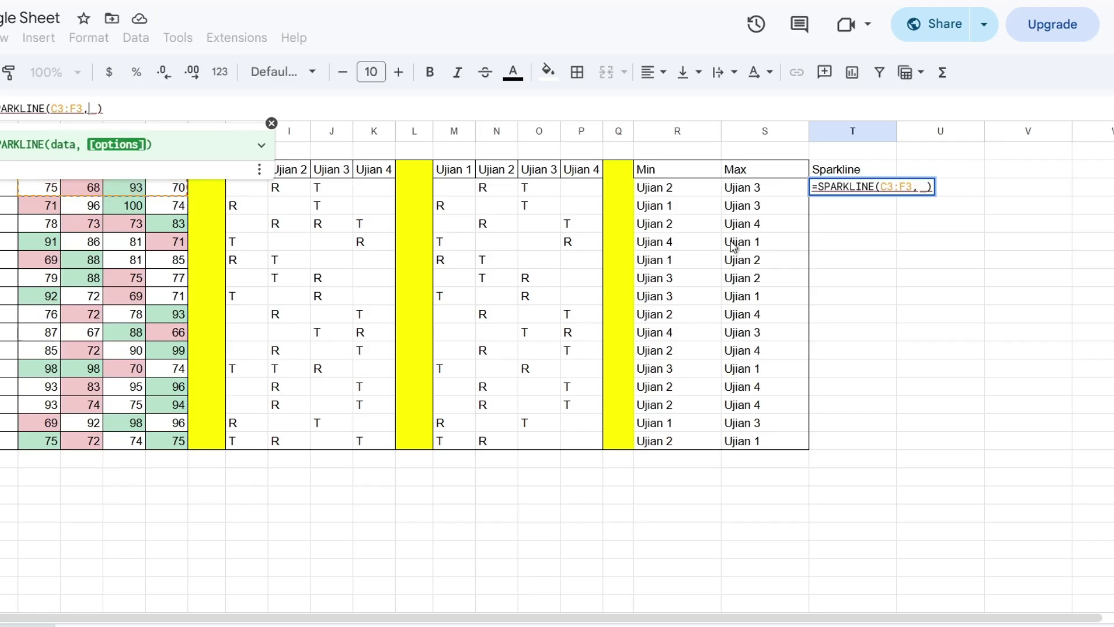
{"action": "type", "text": "{"}
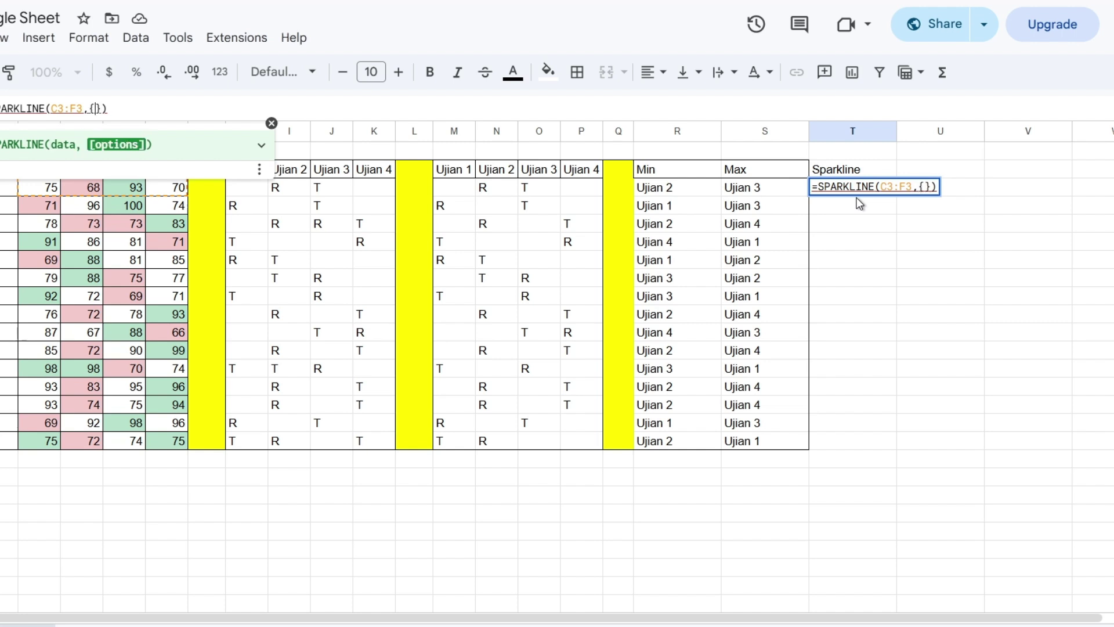
{"action": "type", "text": "\"chartt"}
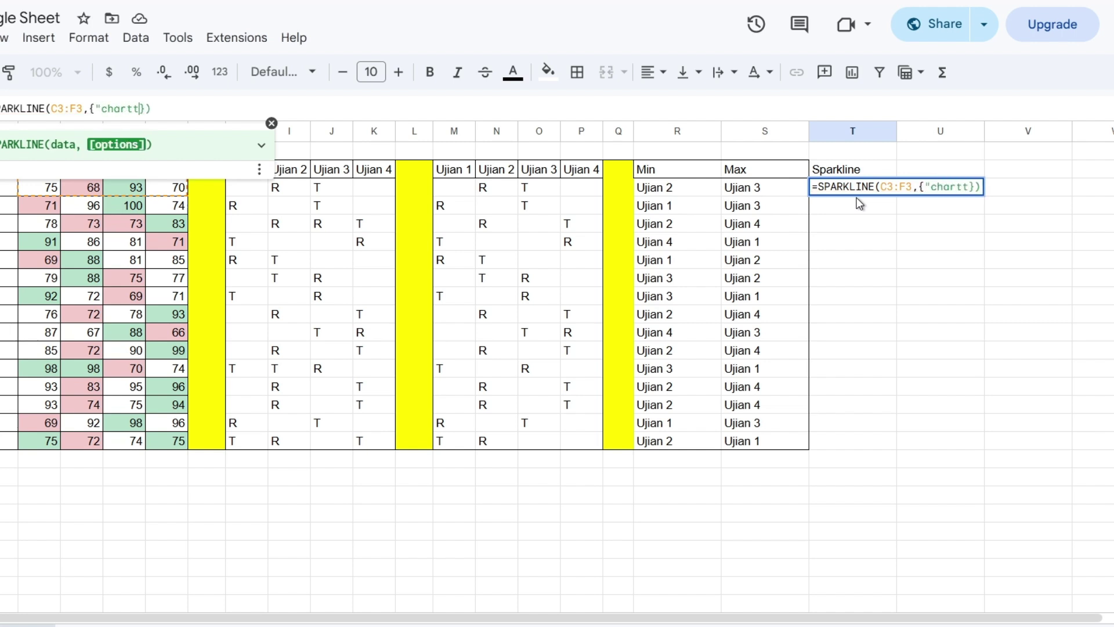
{"action": "type", "text": "ype\", "}
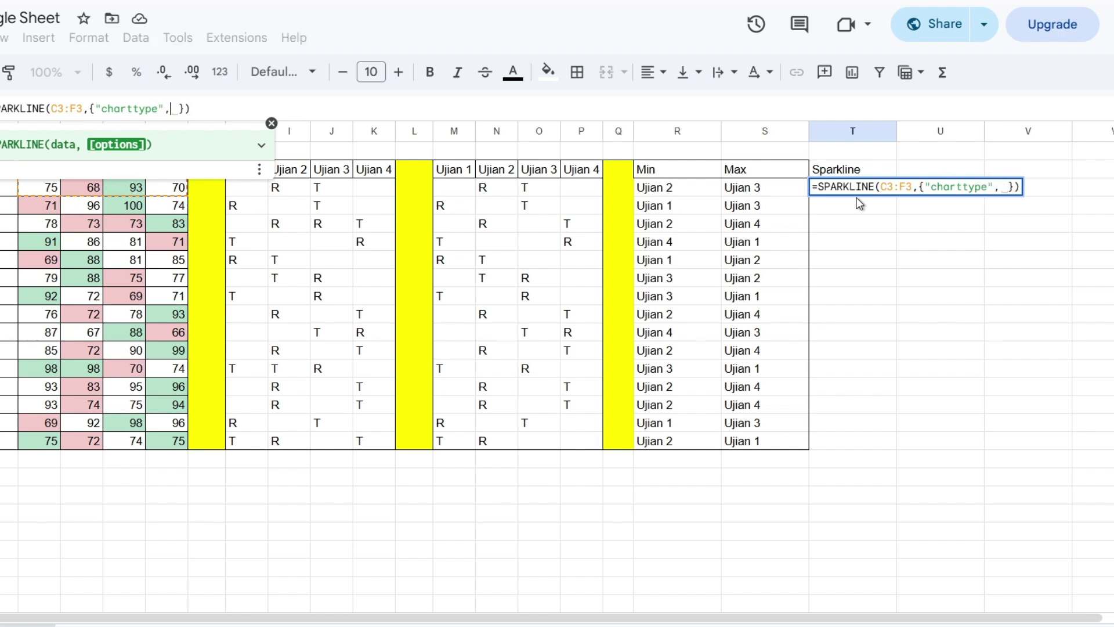
{"action": "type", "text": "\"column"}
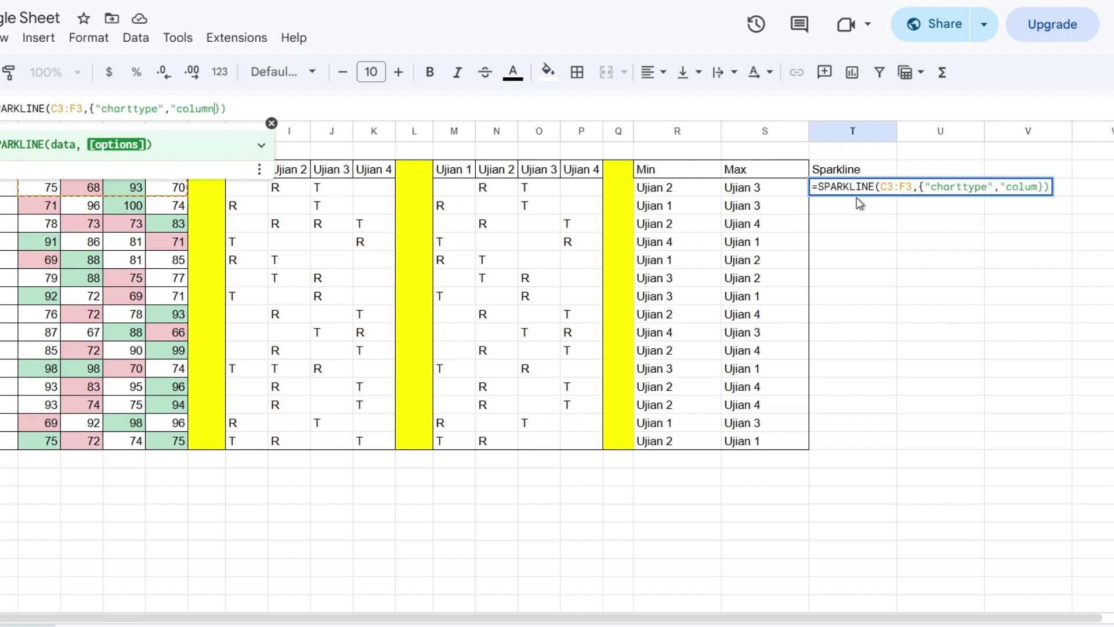
{"action": "type", "text": "\""}
{"action": "key", "text": "Return"}
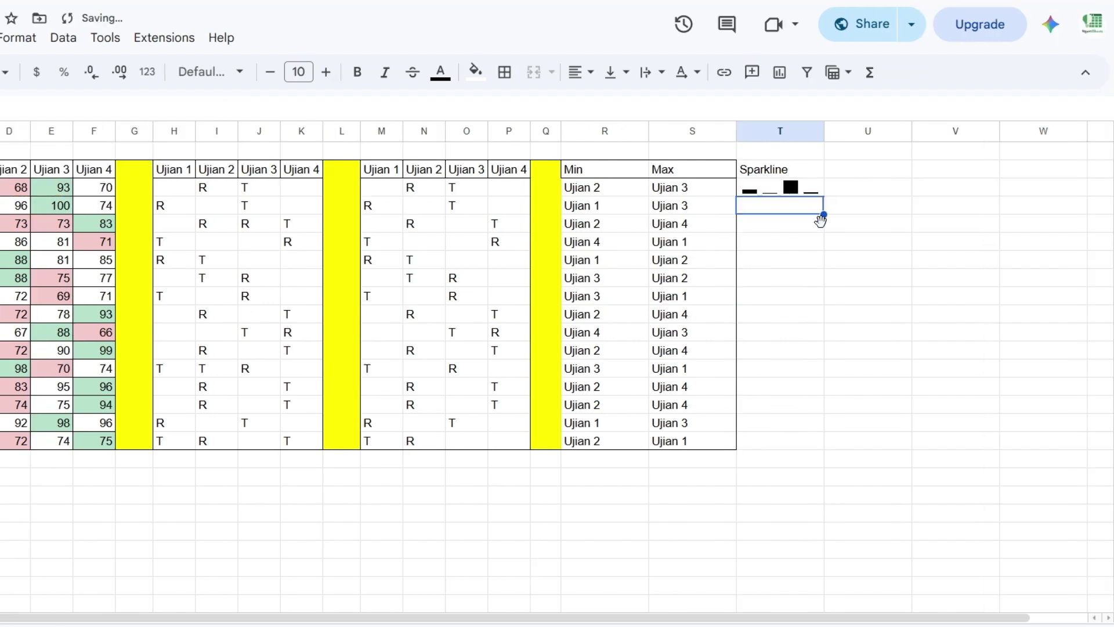
- Extend the T3 sparkline options with "highcolor","green" to colour the highest score's column green
{"action": "left_click", "coordinate": [796, 183]}
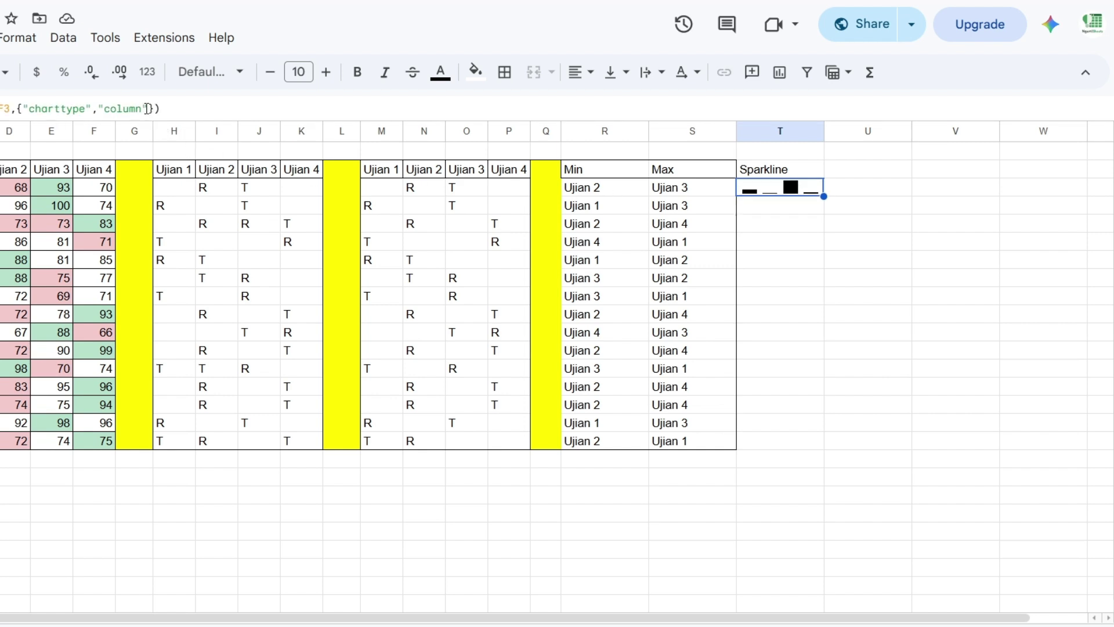
{"action": "double_click", "coordinate": [775, 188]}
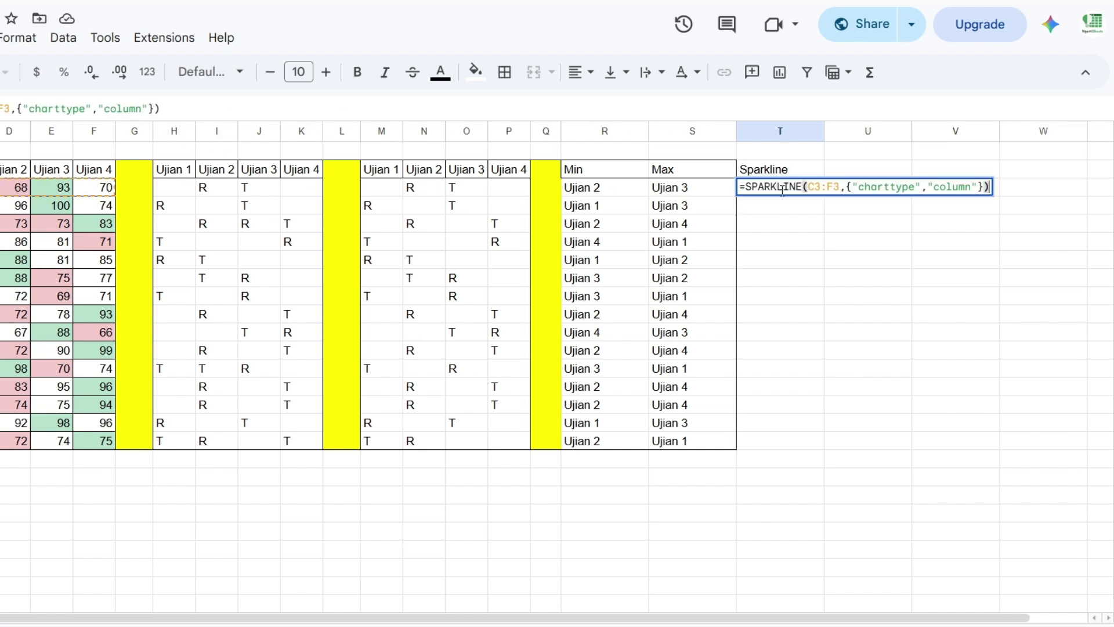
{"action": "left_click", "coordinate": [980, 186]}
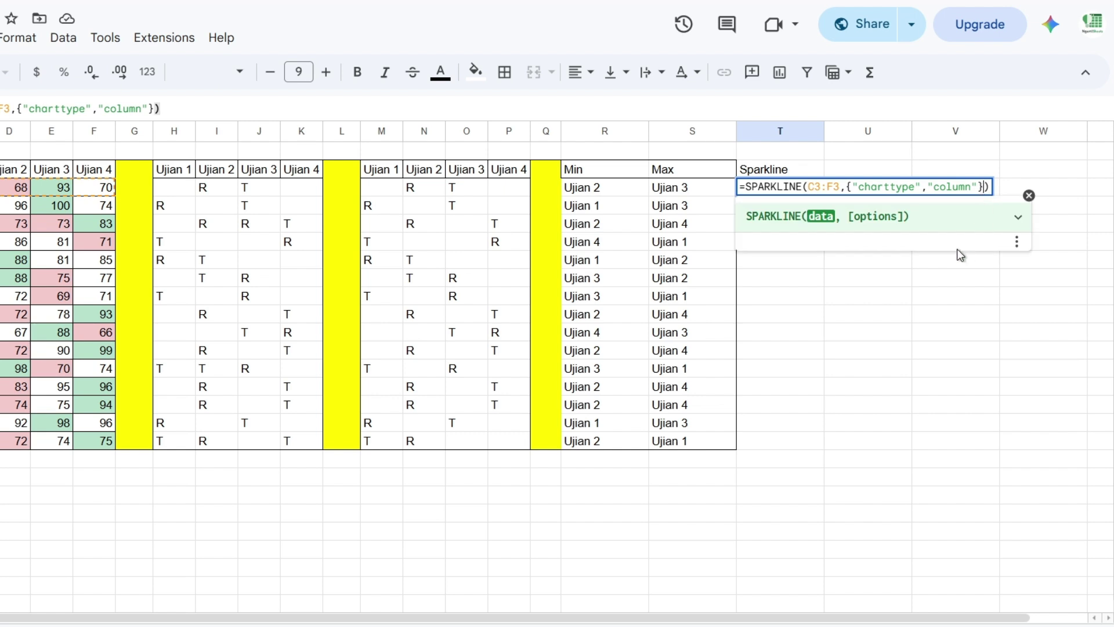
{"action": "type", "text": "; "}
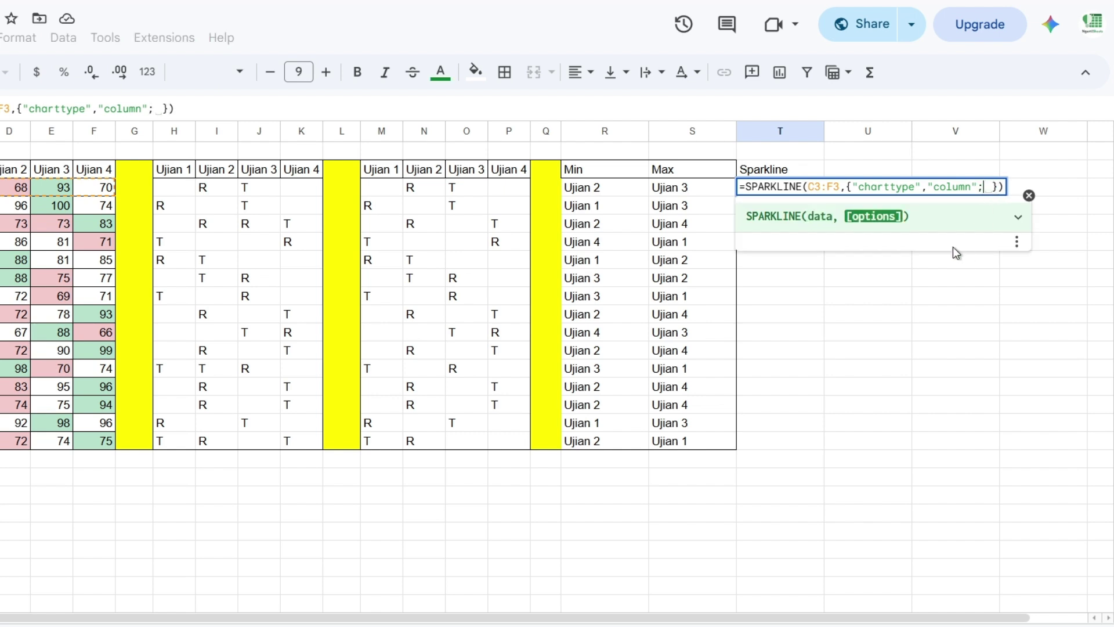
{"action": "type", "text": "\""}
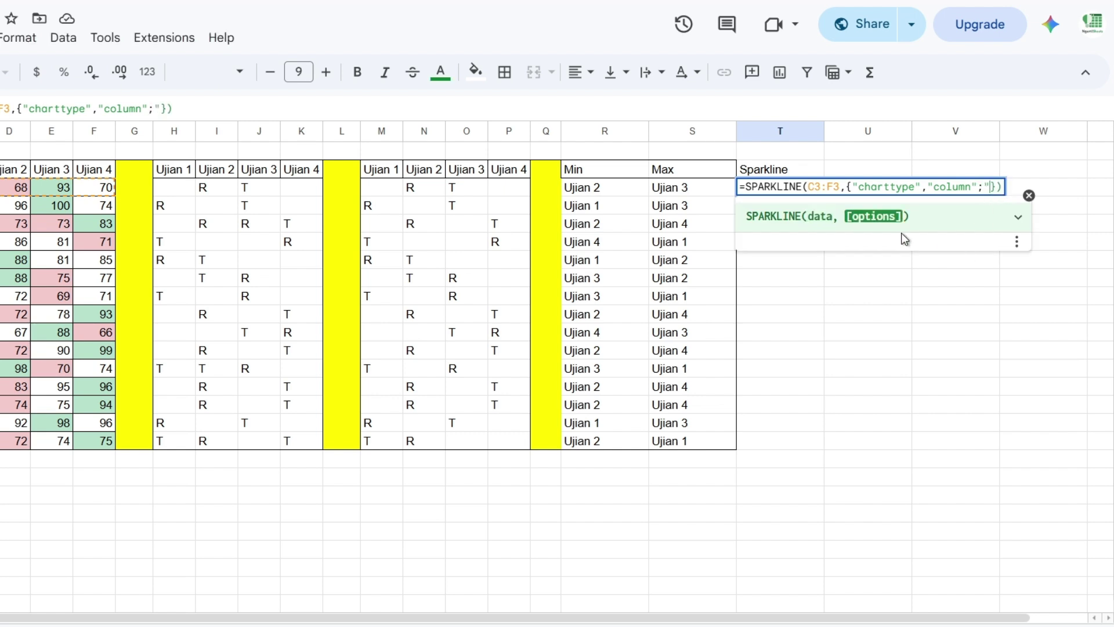
{"action": "type", "text": "highcol"}
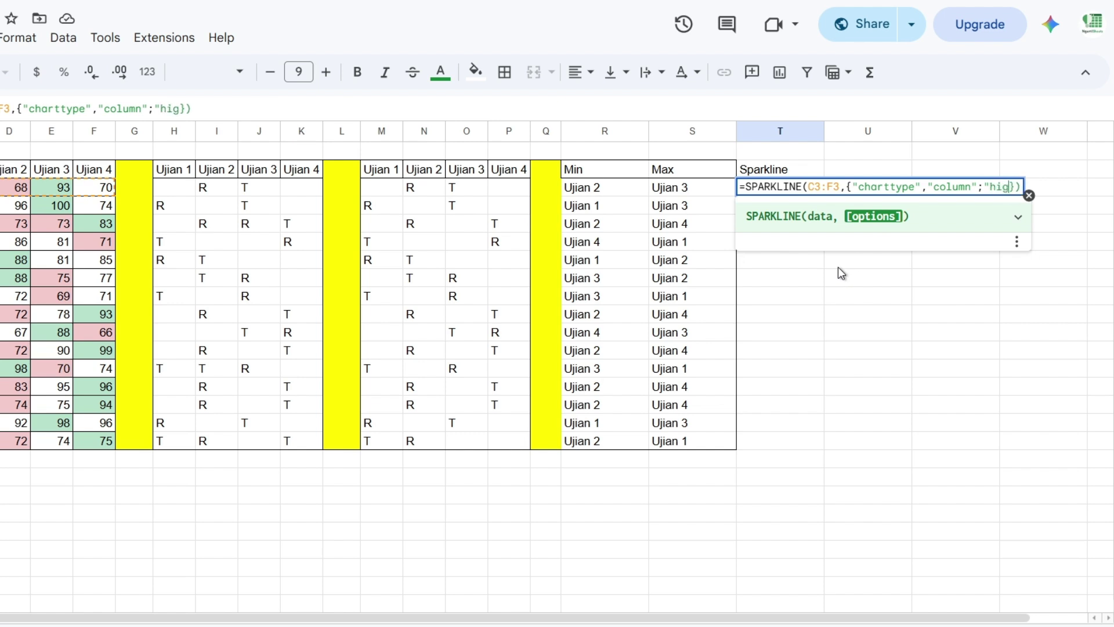
{"action": "type", "text": "or\","}
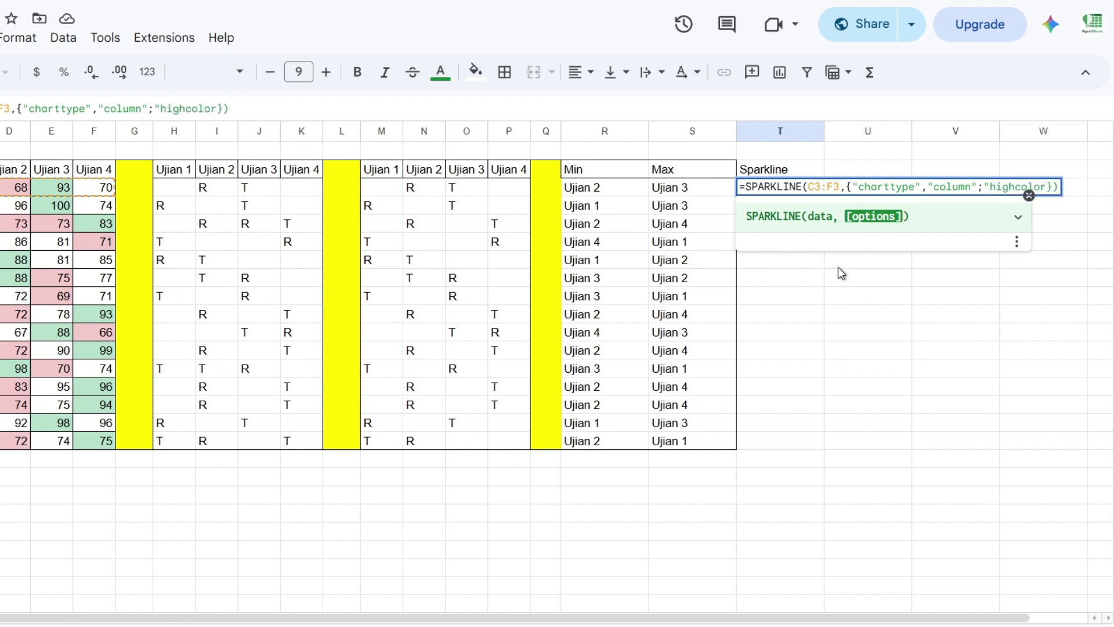
{"action": "type", "text": "\"gree"}
{"action": "type", "text": "n\""}
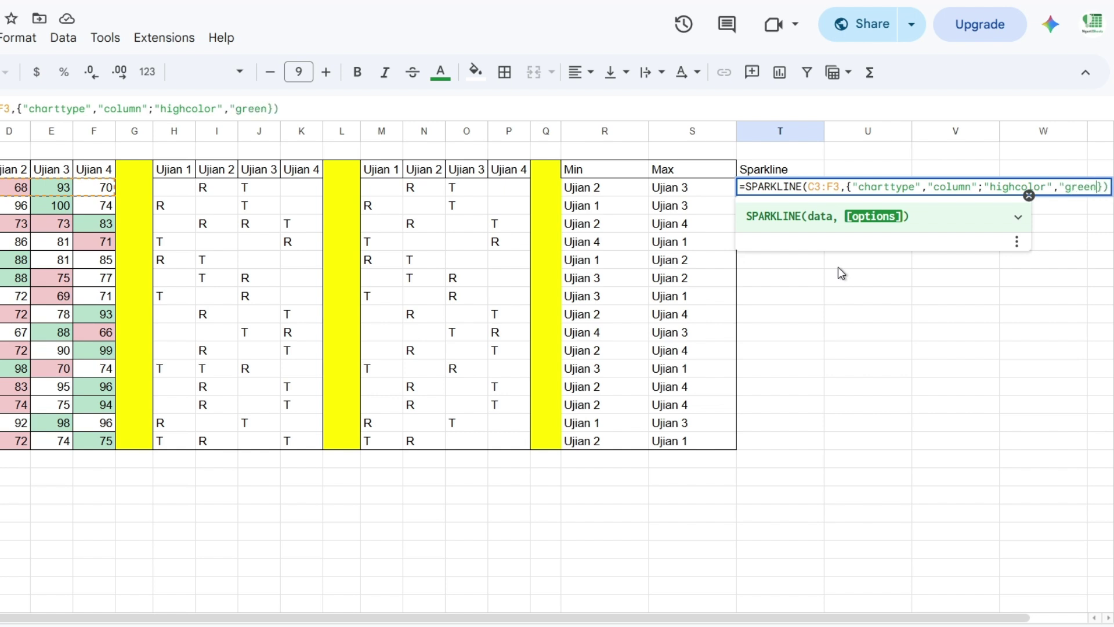
{"action": "key", "text": "Return"}
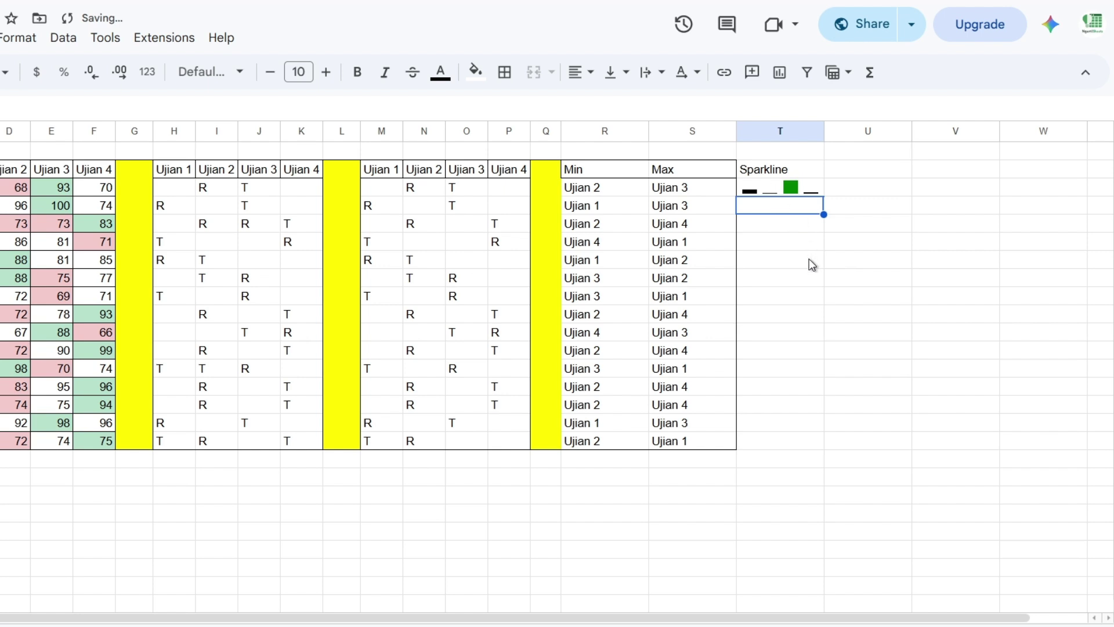
- Extend the T3 sparkline options with "lowcolor","red" to colour the lowest score's column red
{"action": "double_click", "coordinate": [753, 203]}
{"action": "type", "text": "=SPARKLINE(C3:F3,{\"charttype\",\"column\";\"highcolor\",\"green\";\"})"}
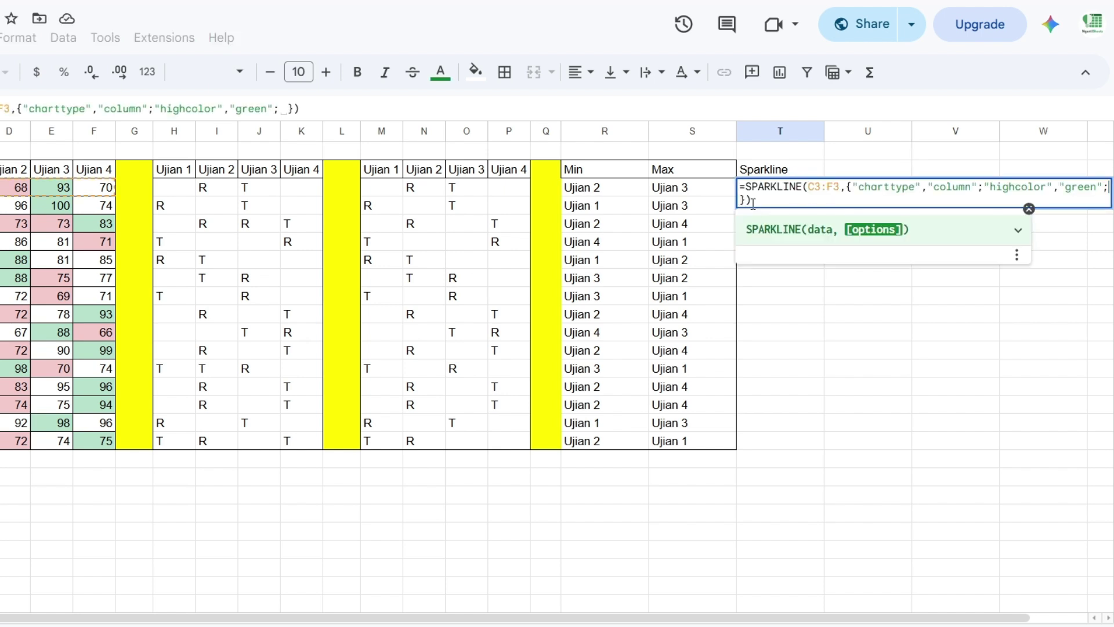
{"action": "type", "text": "lowc"}
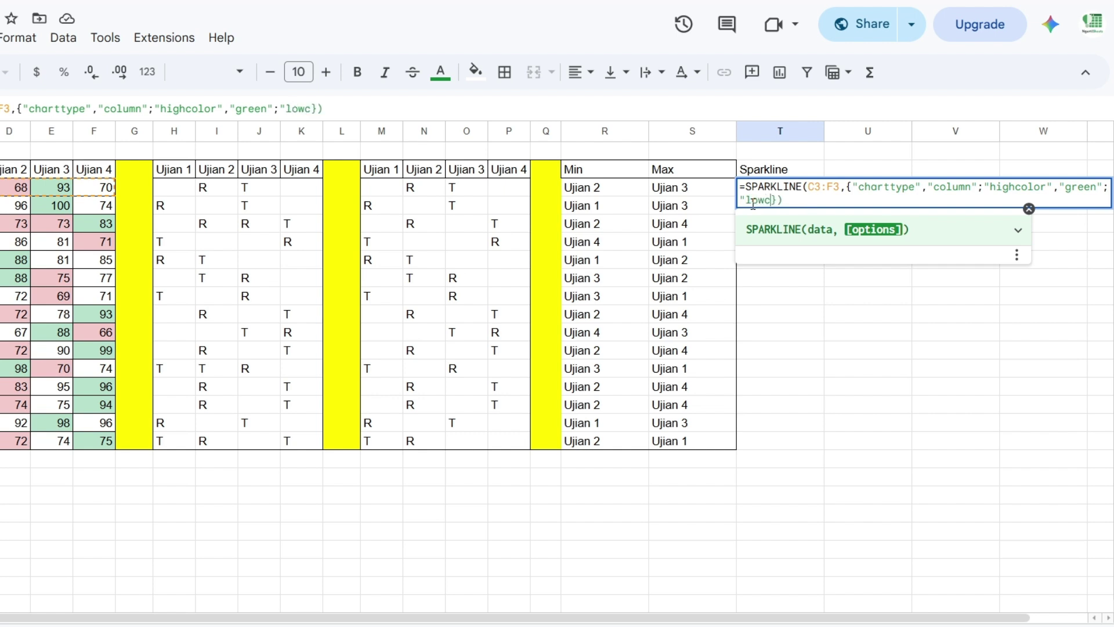
{"action": "type", "text": "olor\""}
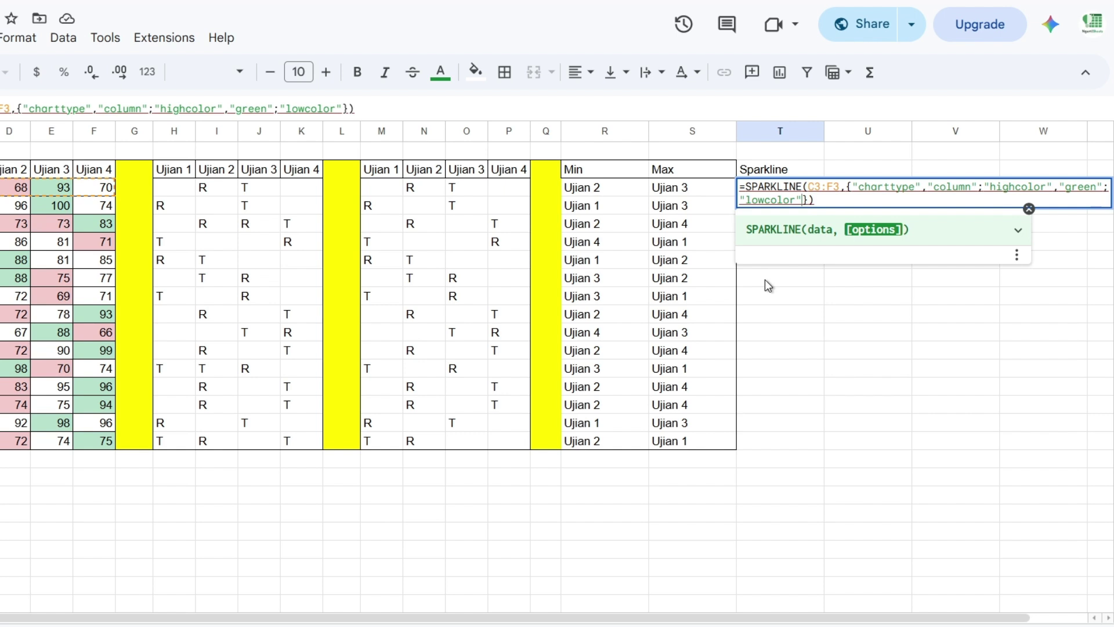
{"action": "type", "text": ",\"red\""}
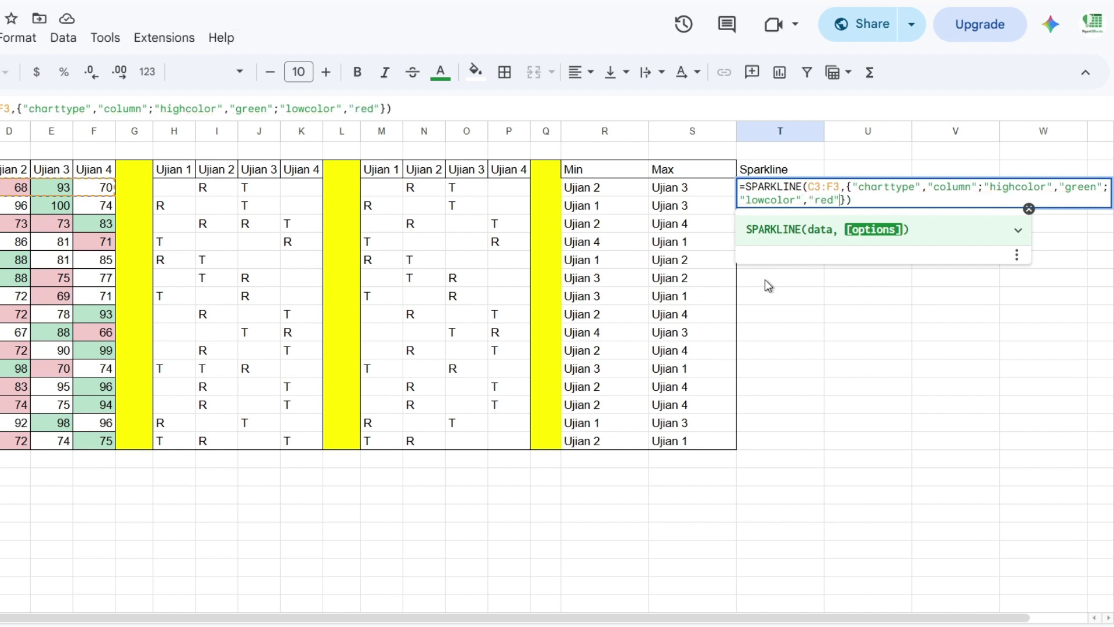
{"action": "key", "text": "Return"}
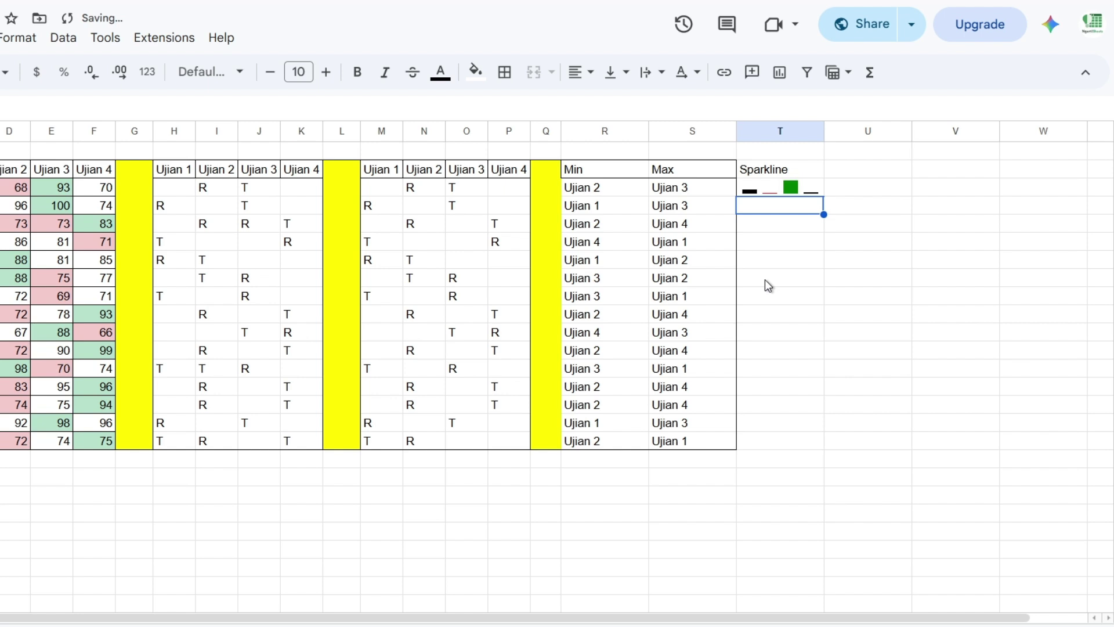
{"action": "key", "text": "Up"}
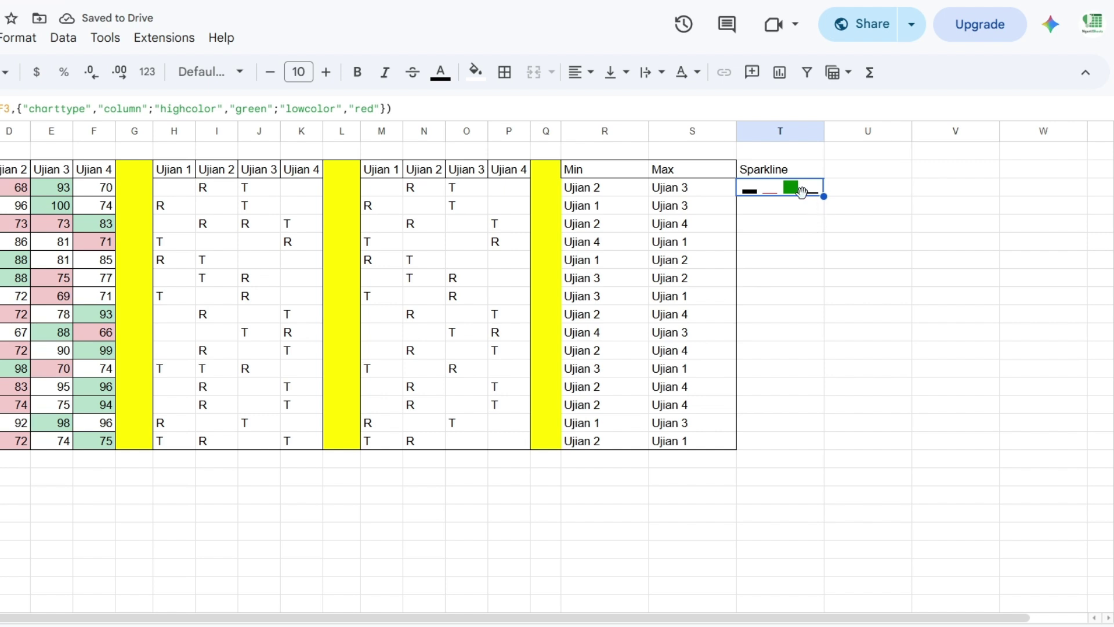
{"action": "key", "text": "Return"}
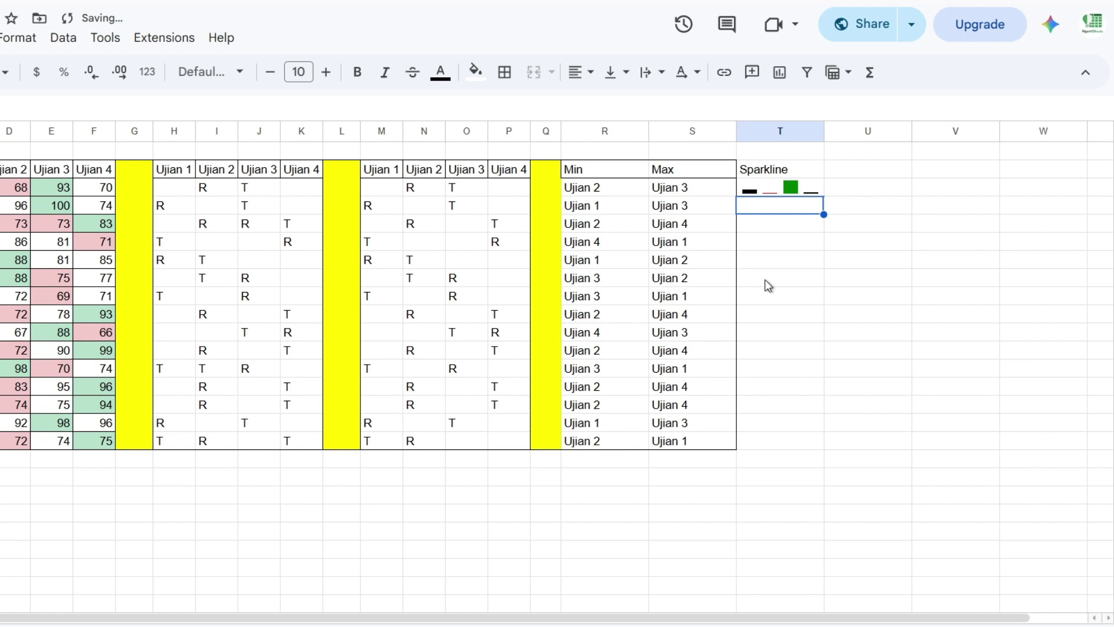
{"action": "key", "text": "Up"}
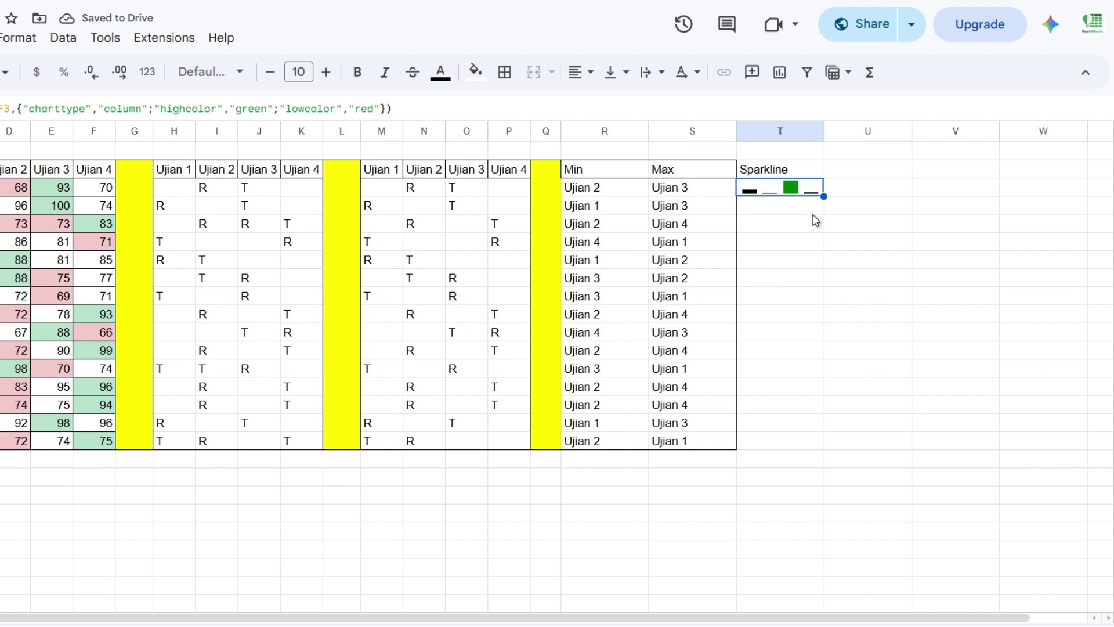
- Append a "ymin" option with the value 50 after "red" in the T3 sparkline formula
{"action": "double_click", "coordinate": [794, 187]}
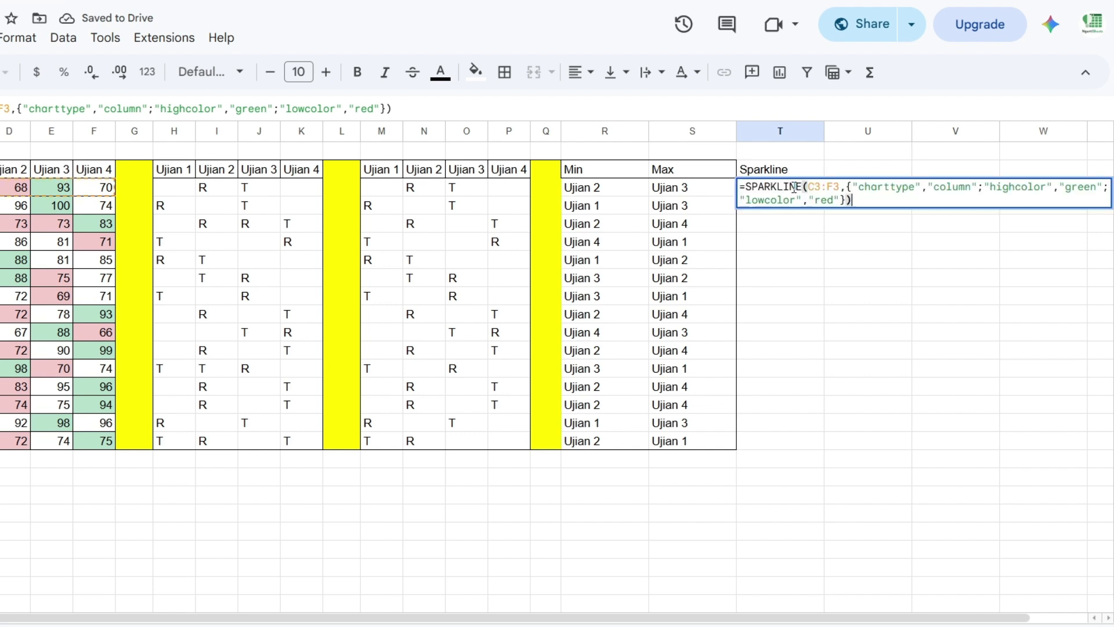
{"action": "left_click", "coordinate": [840, 199]}
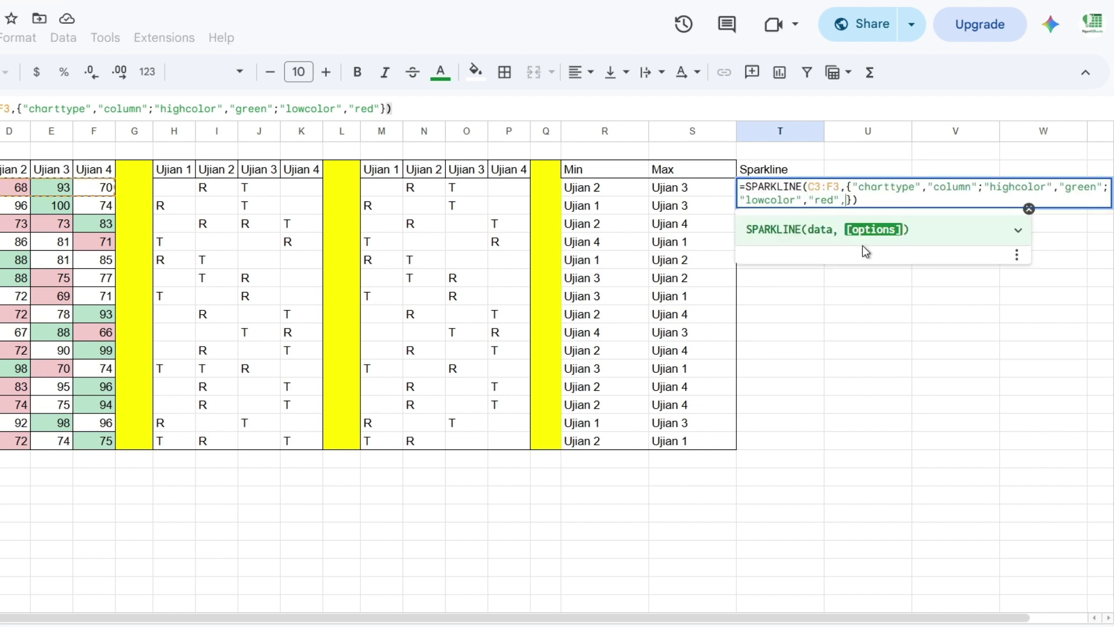
{"action": "type", "text": ",\"ymi"}
{"action": "type", "text": "n\""}
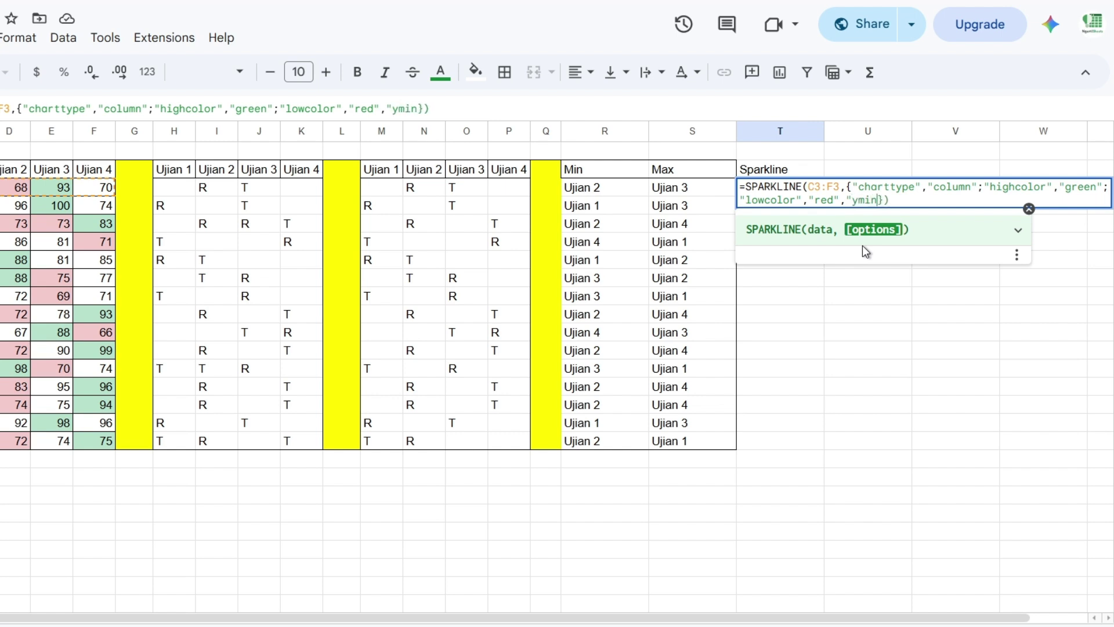
{"action": "type", "text": ",S3"}
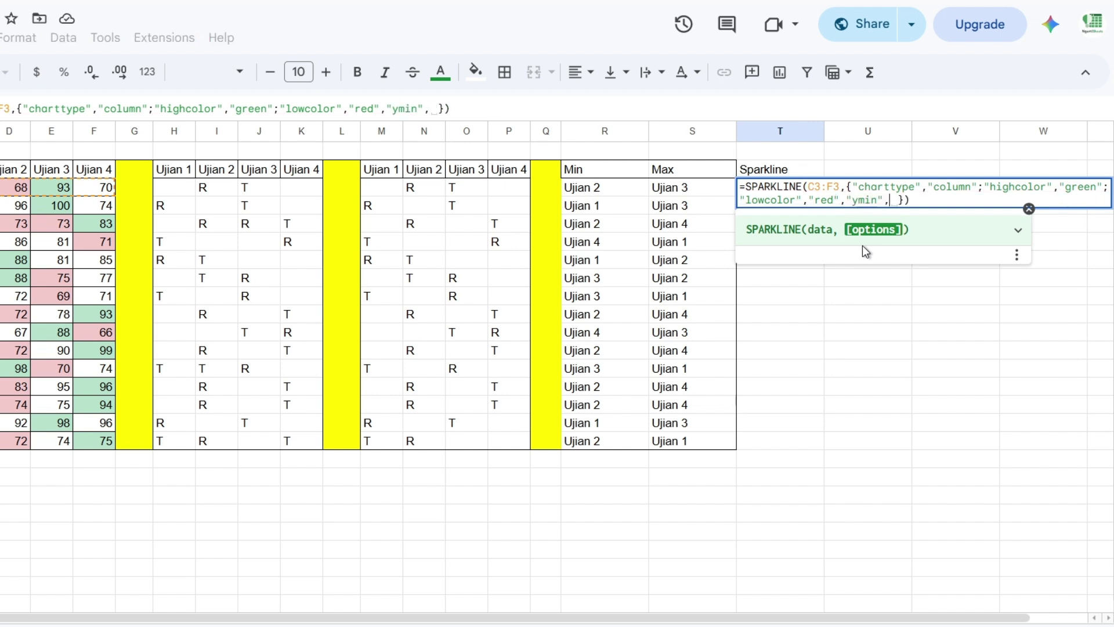
{"action": "key", "text": "BackSpace"}
{"action": "key", "text": "BackSpace"}
{"action": "type", "text": "M3"}
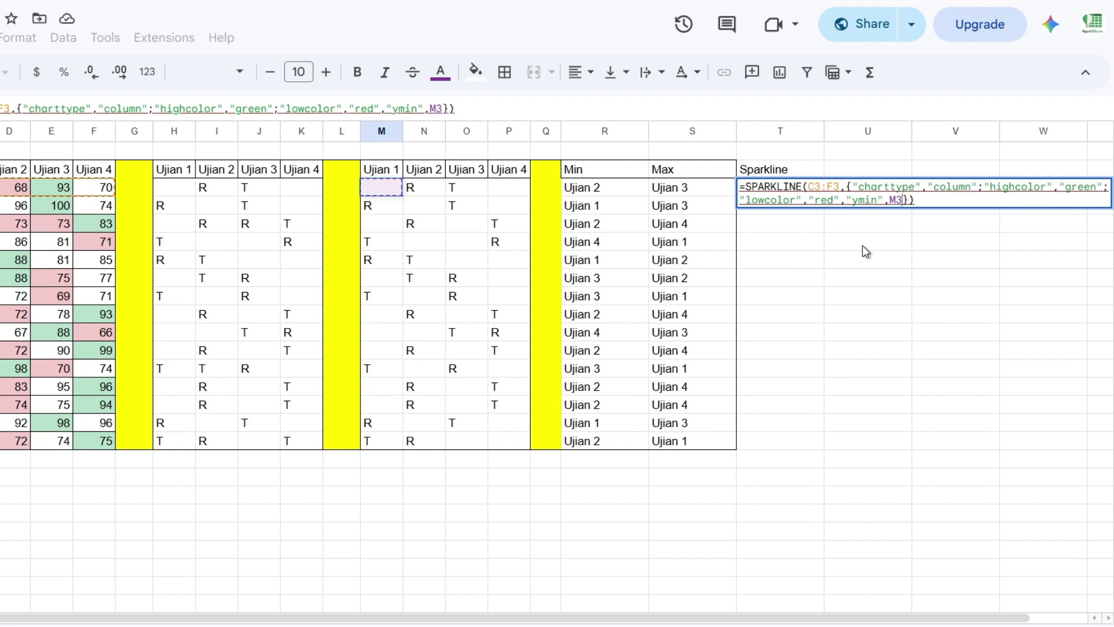
{"action": "key", "text": "BackSpace"}
{"action": "key", "text": "BackSpace"}
{"action": "type", "text": "P"}
{"action": "key", "text": "BackSpace"}
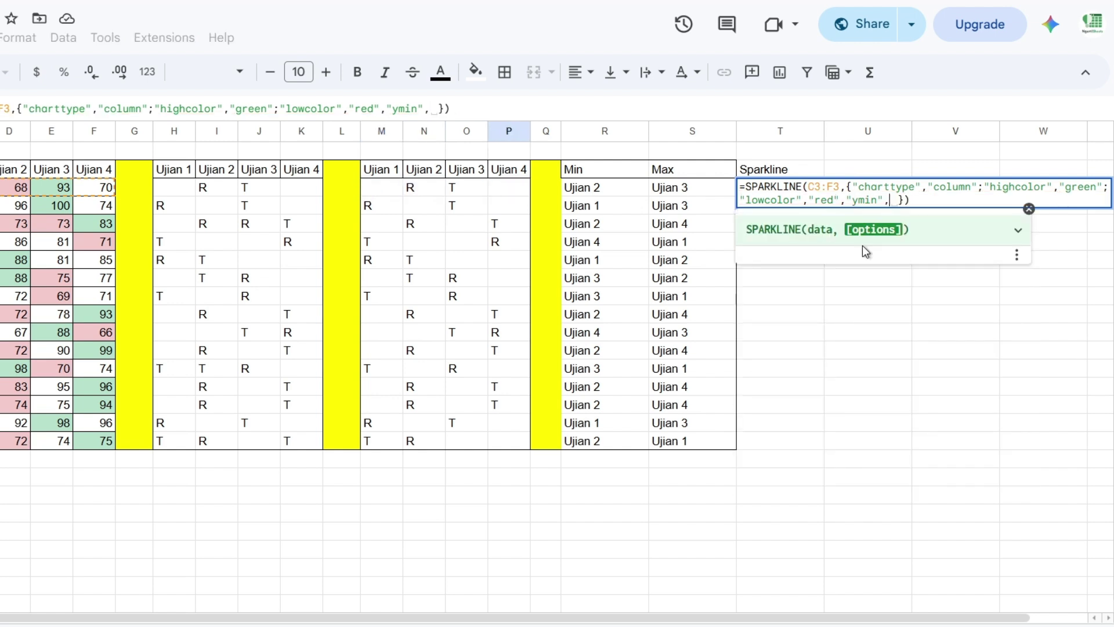
{"action": "type", "text": "50"}
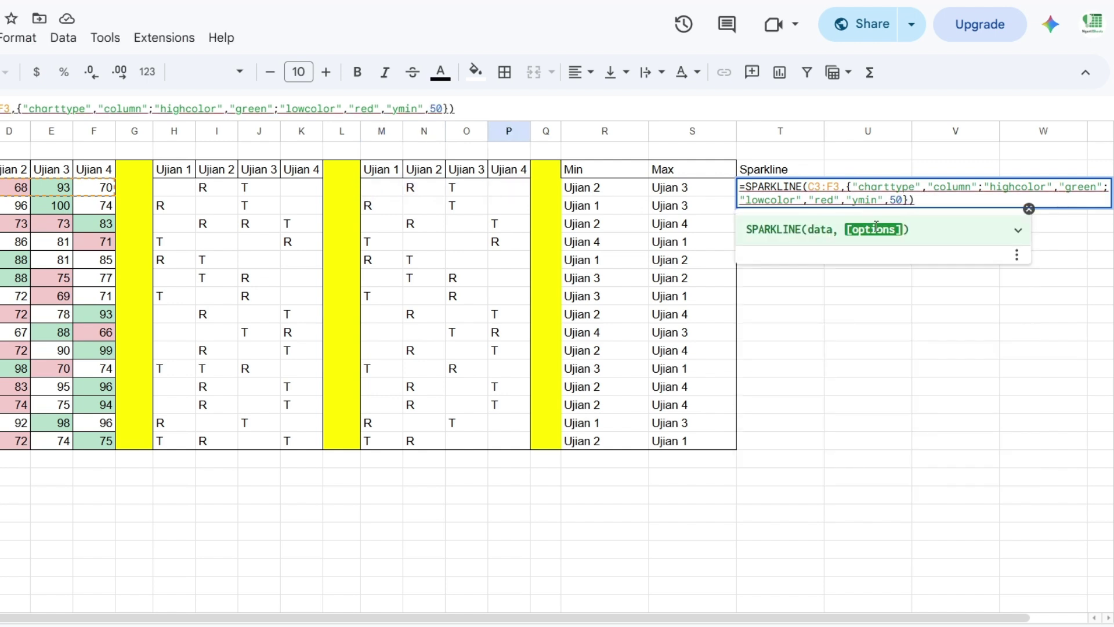
- Replace the comma before "ymin" with a semicolon and commit the T3 sparkline formula
{"action": "left_click", "coordinate": [847, 200]}
{"action": "key", "text": "BackSpace"}
{"action": "type", "text": ";"}
{"action": "key", "text": "Return"}
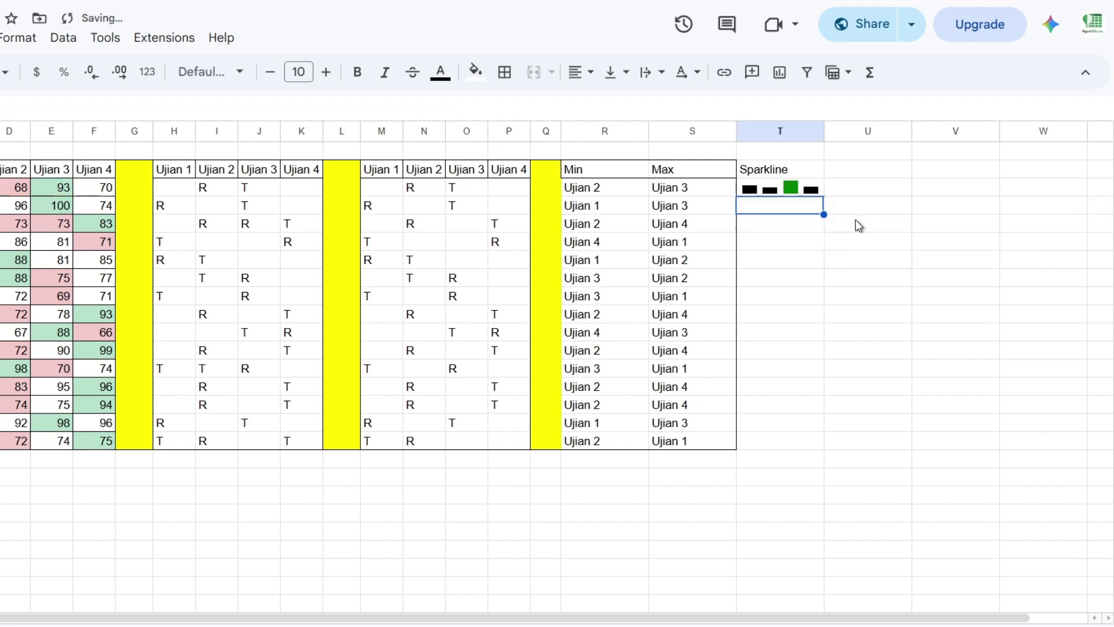
- Fill the sparkline formula from T3 down to T17 and select the range T2:T17
{"action": "left_click", "coordinate": [806, 191]}
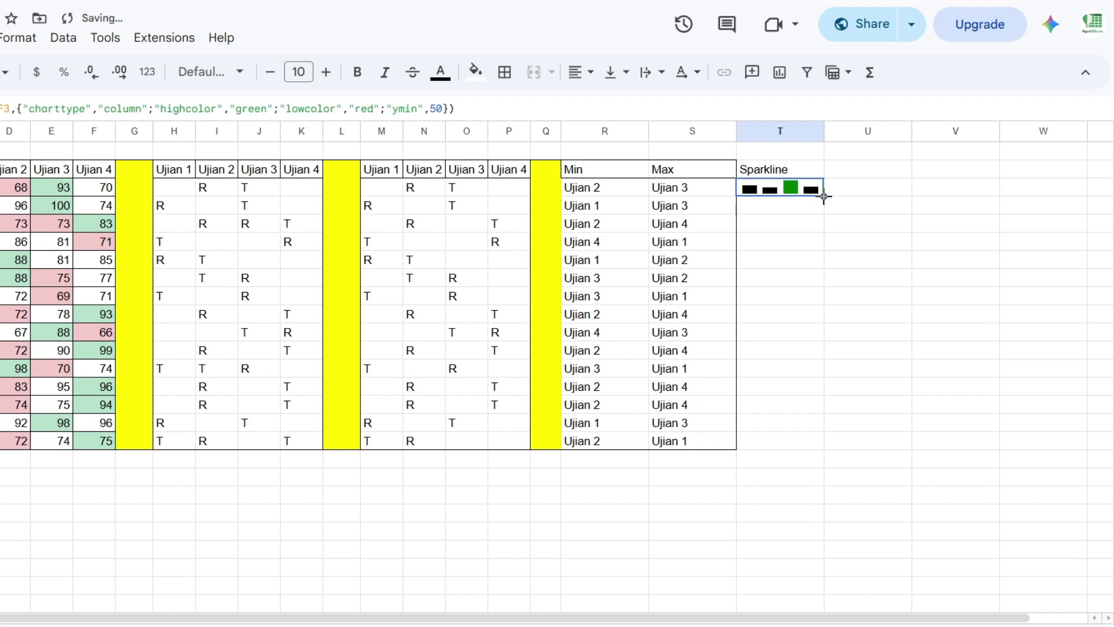
{"action": "left_click_drag", "start_coordinate": [824, 196], "coordinate": [808, 440]}
{"action": "left_click_drag", "start_coordinate": [786, 174], "coordinate": [791, 447]}
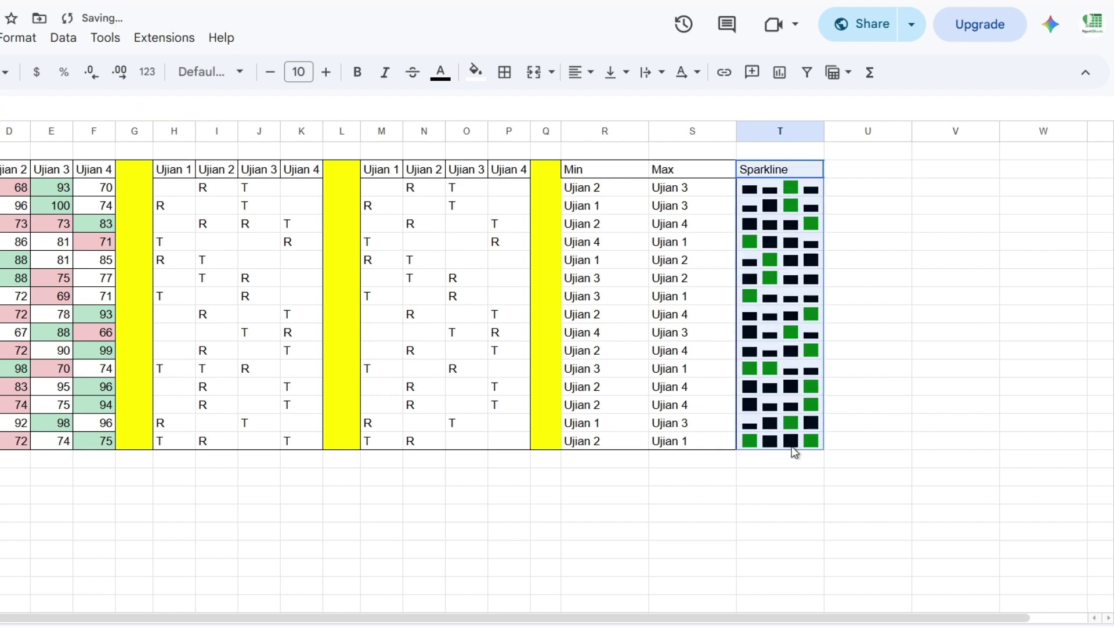
- Try to apply all borders to the Sparkline column range T2:T17
{"action": "left_click", "coordinate": [504, 78]}
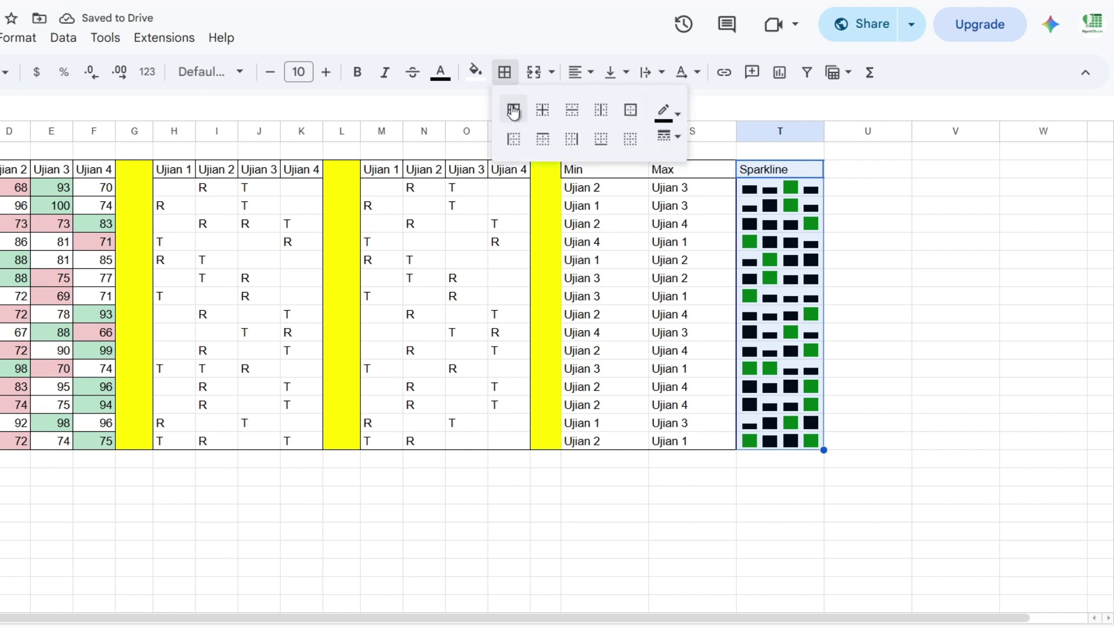
{"action": "left_click", "coordinate": [512, 110]}
{"action": "left_click", "coordinate": [842, 388]}
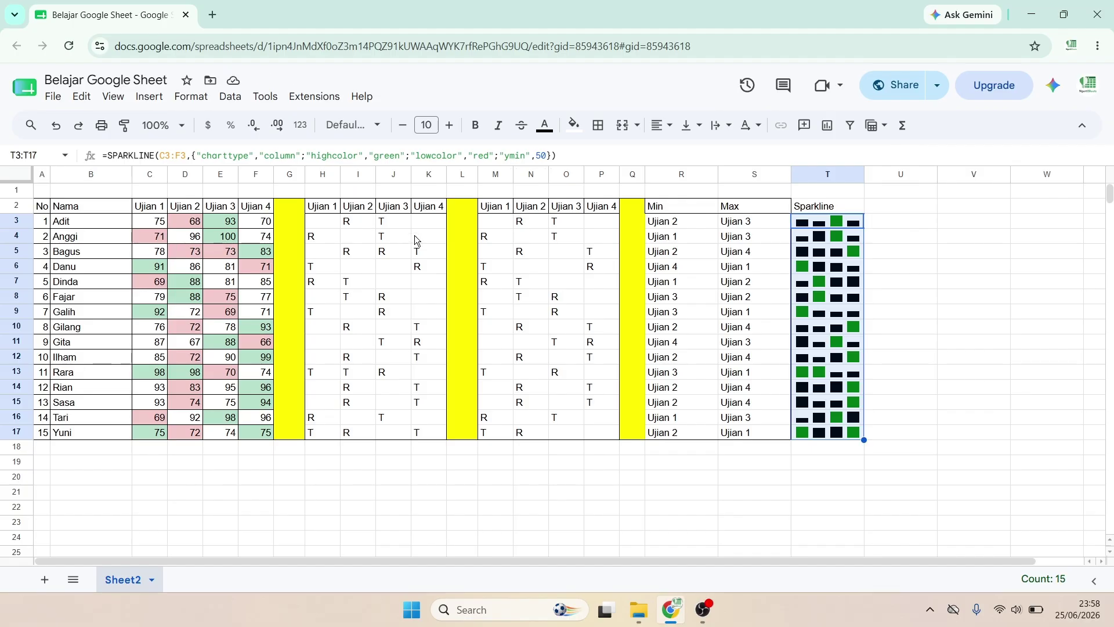
- Apply an outer border around the Sparkline column range T2:T17
{"action": "left_click_drag", "start_coordinate": [815, 207], "coordinate": [818, 440]}
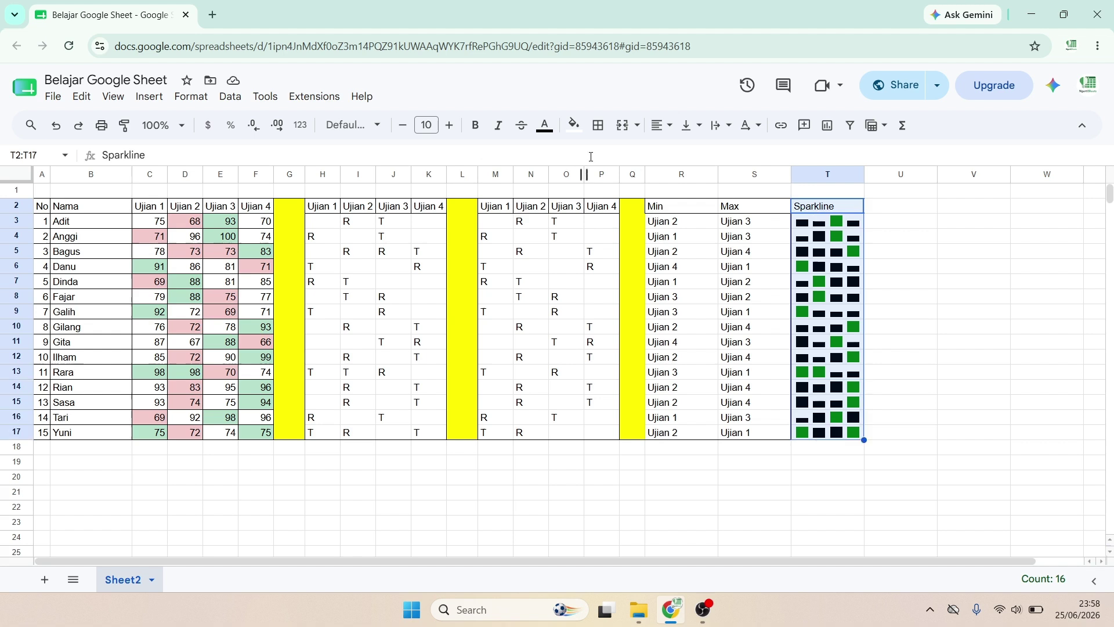
{"action": "left_click", "coordinate": [602, 131]}
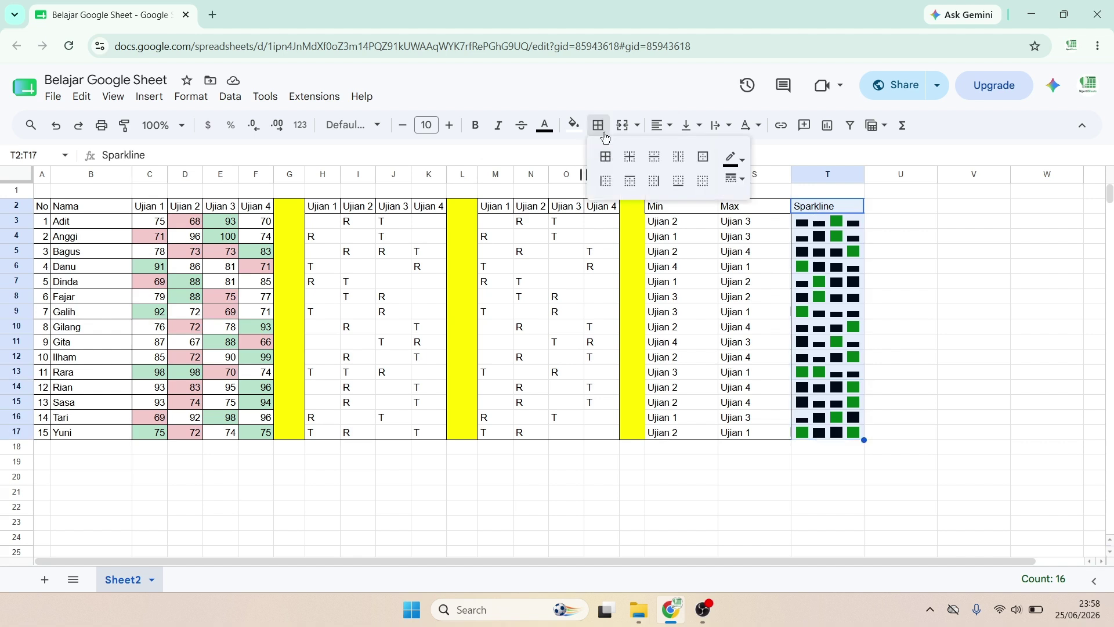
{"action": "left_click", "coordinate": [703, 157]}
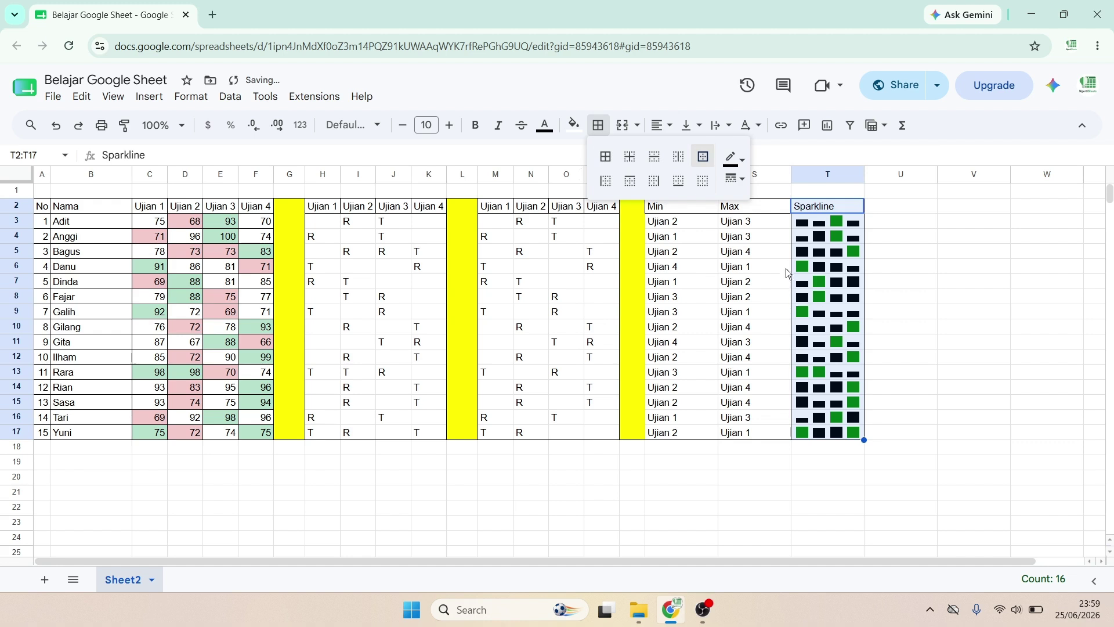
{"action": "left_click", "coordinate": [824, 252]}
- Apply an outer border to the Sparkline header cell T2, ending with the empty cell U2 selected
{"action": "left_click", "coordinate": [835, 208]}
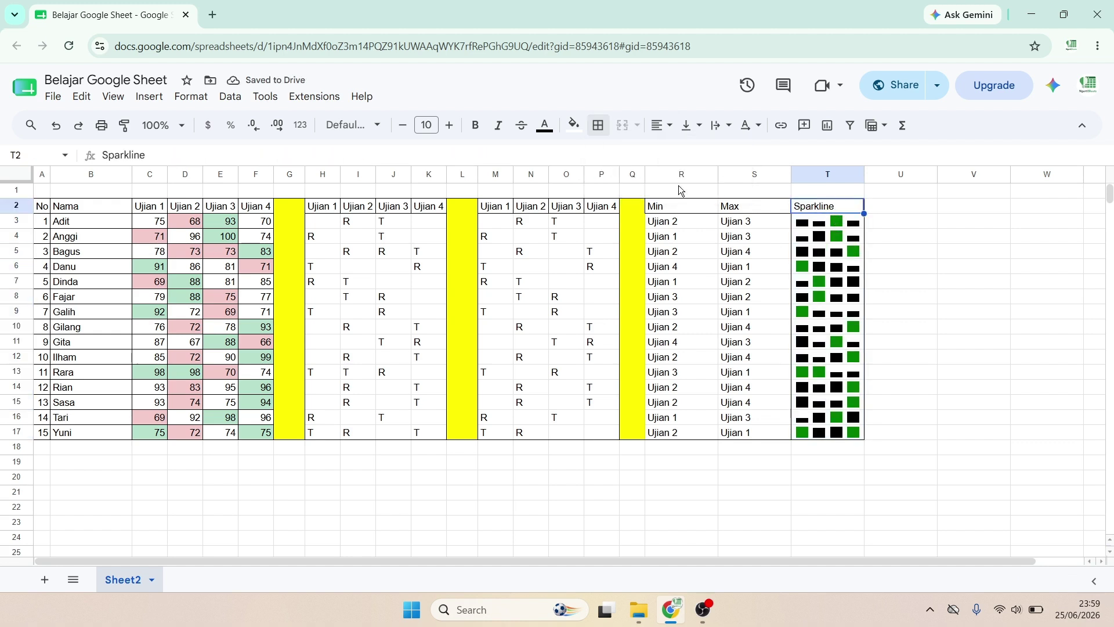
{"action": "left_click", "coordinate": [600, 125]}
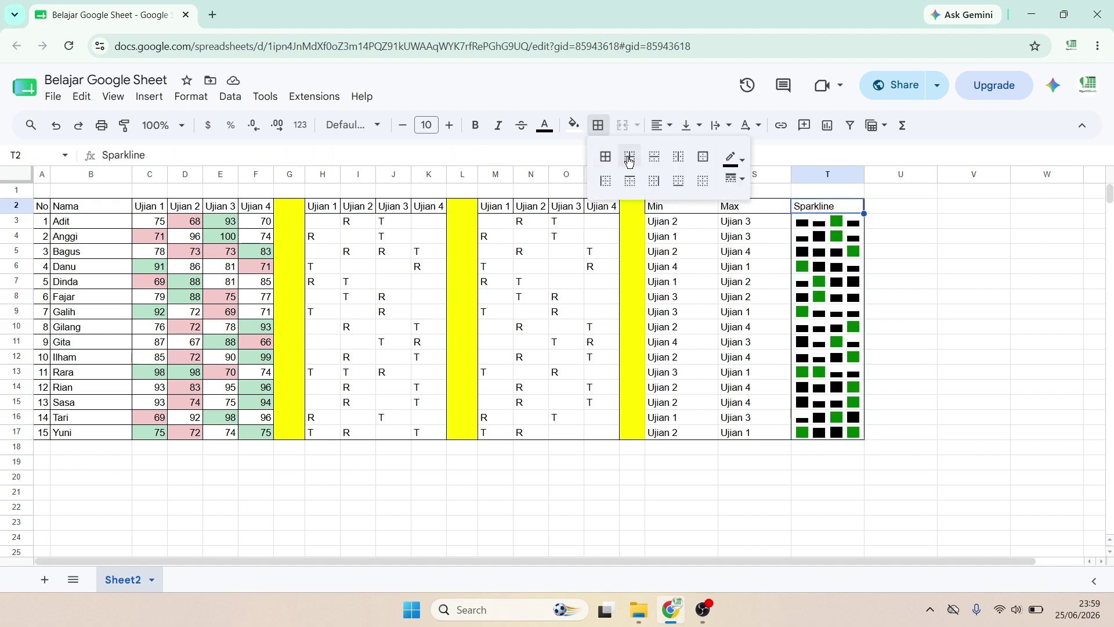
{"action": "left_click", "coordinate": [697, 161]}
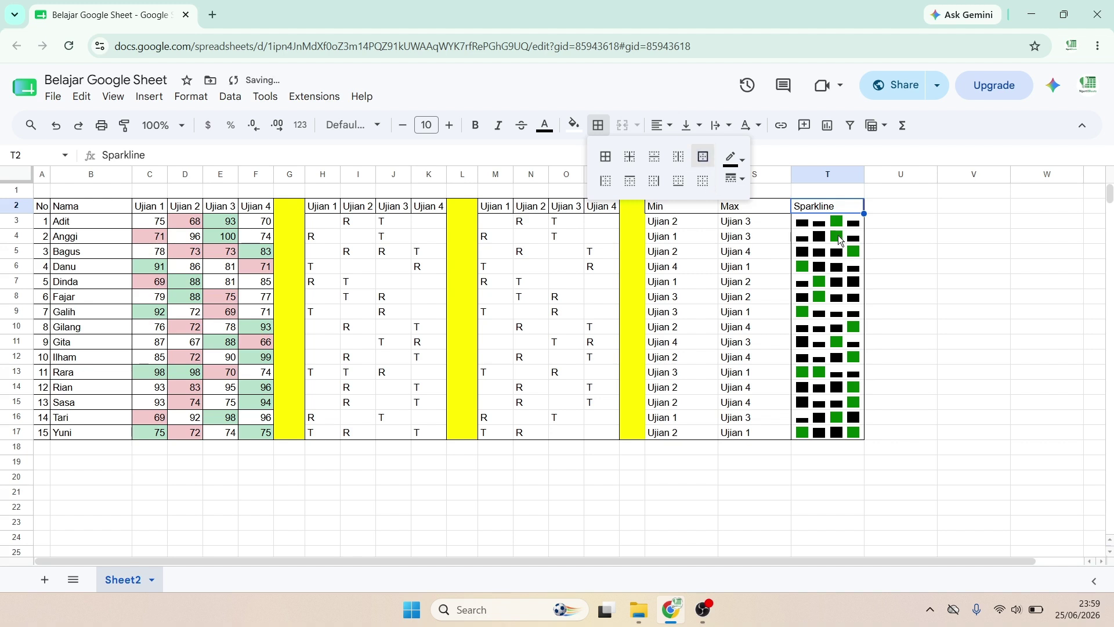
{"action": "left_click", "coordinate": [824, 224]}
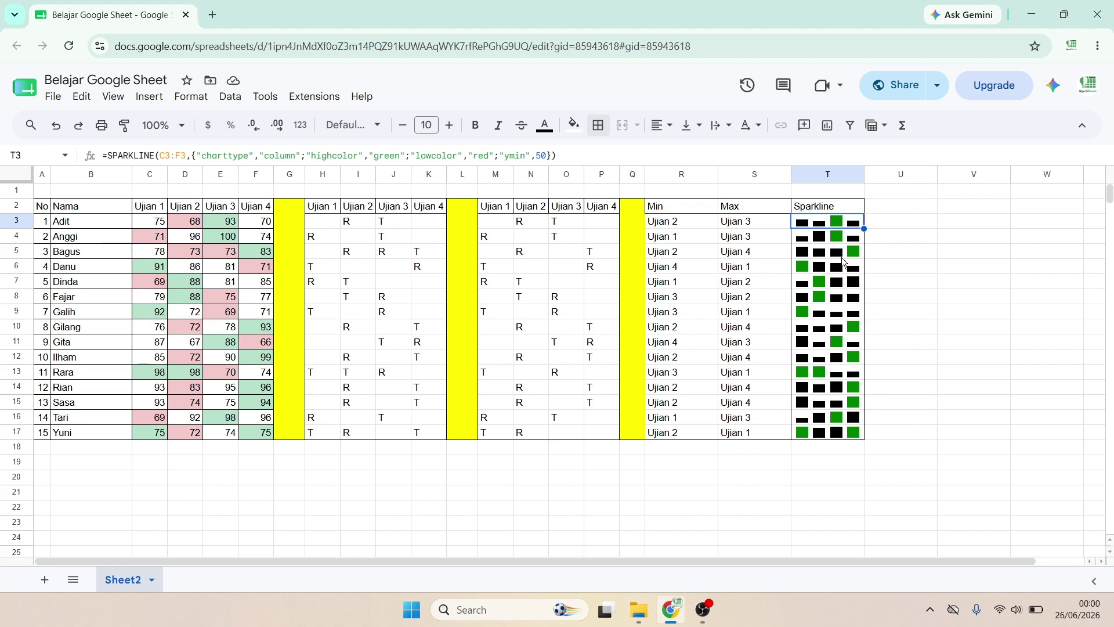
{"action": "left_click", "coordinate": [893, 207]}
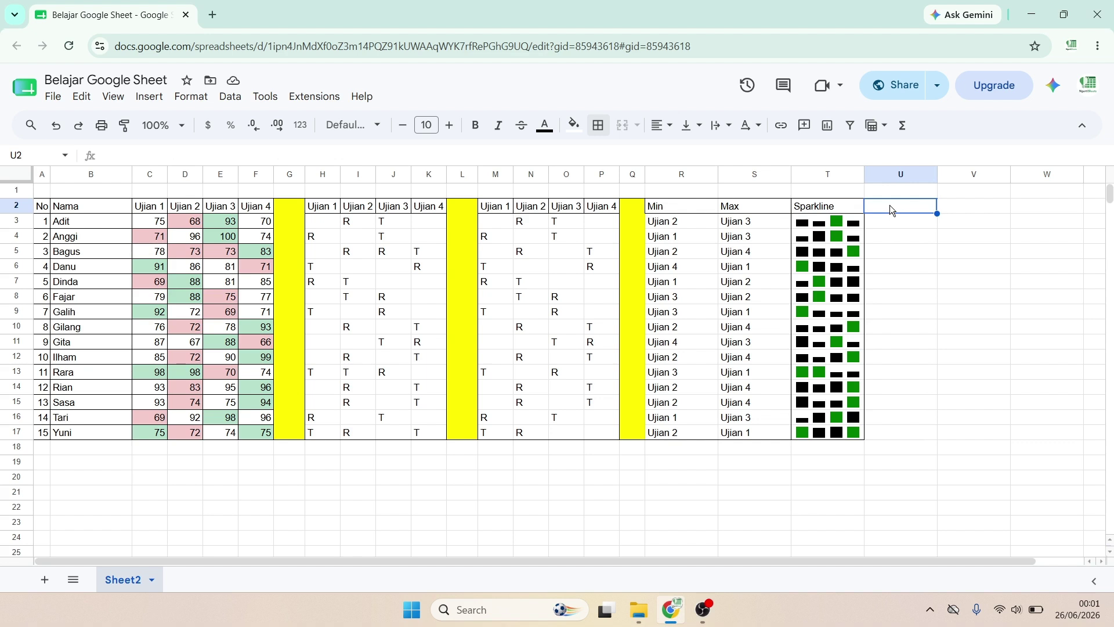